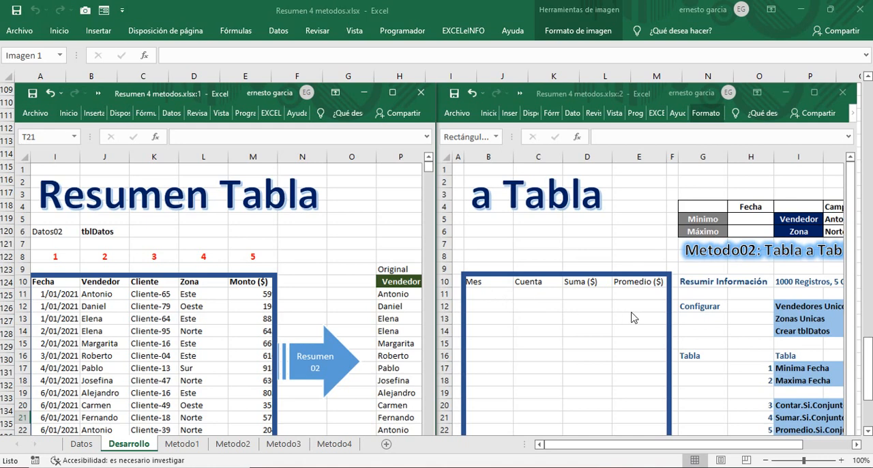
Step: Delete the blue frame around the Resumen Tabla data range on the Datos sheet
{"action": "left_click", "coordinate": [856, 444]}
{"action": "left_click", "coordinate": [856, 444]}
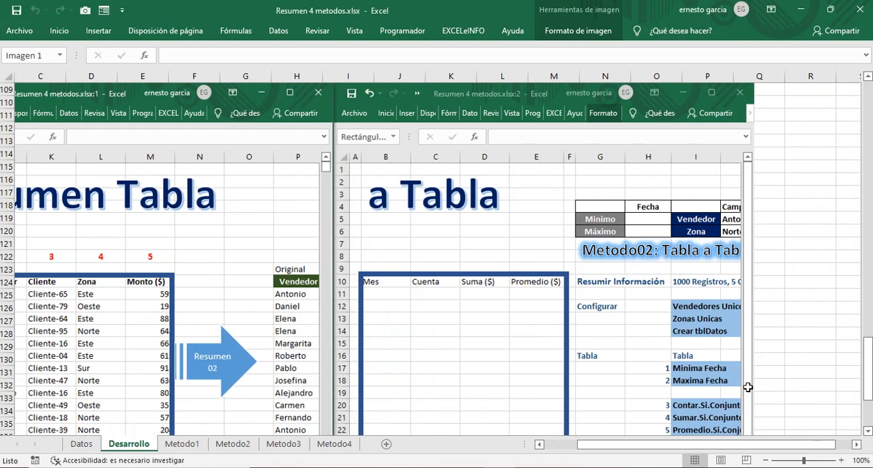
{"action": "left_click_drag", "start_coordinate": [762, 445], "coordinate": [626, 447]}
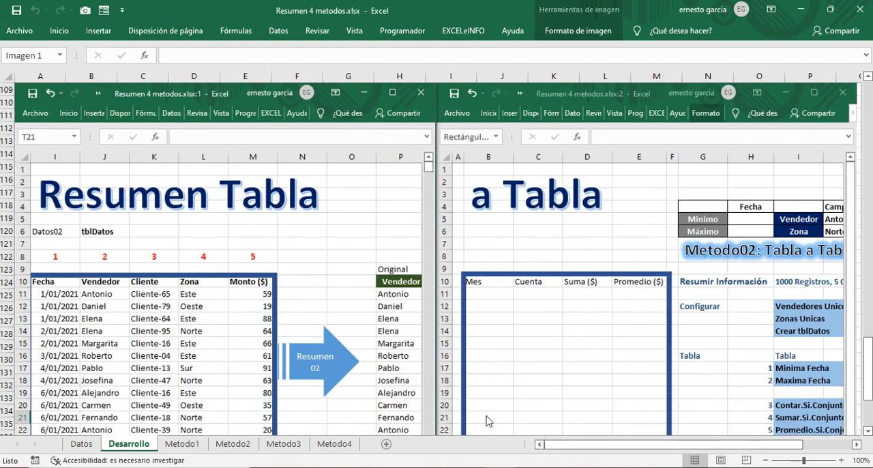
{"action": "left_click", "coordinate": [82, 444]}
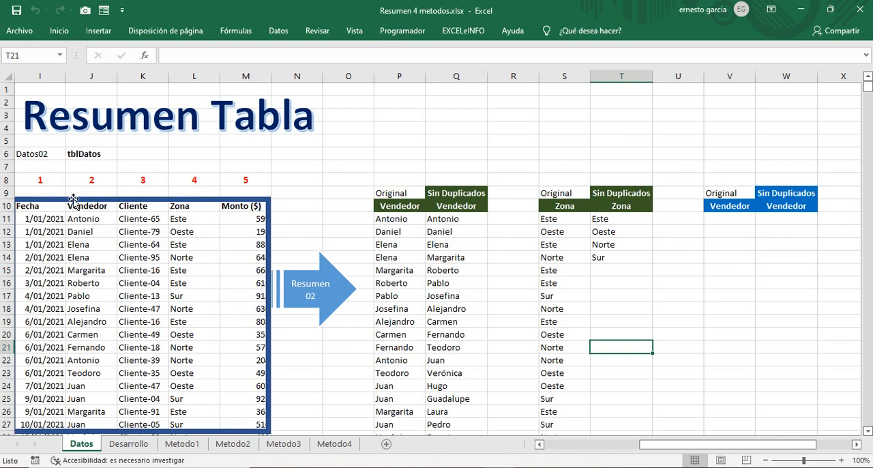
{"action": "left_click", "coordinate": [73, 199]}
{"action": "key", "text": "Delete"}
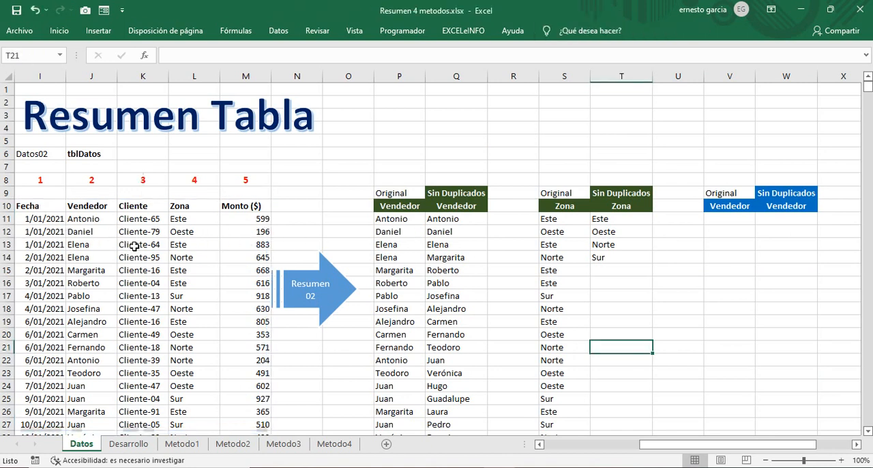
Step: Convert the Resumen Tabla range I10:M1010 into a table with headers
{"action": "left_click", "coordinate": [27, 206]}
{"action": "left_click_drag", "start_coordinate": [540, 444], "coordinate": [540, 447]}
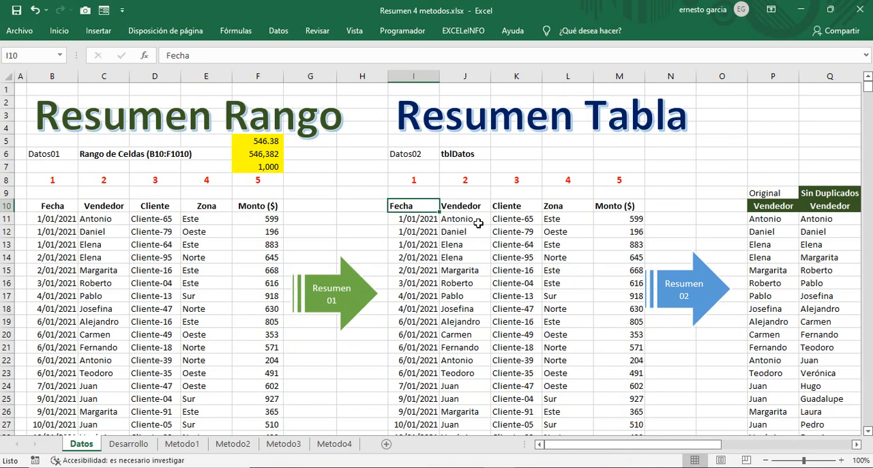
{"action": "key", "text": "ctrl+shift+Right"}
{"action": "key", "text": "ctrl+shift+Down"}
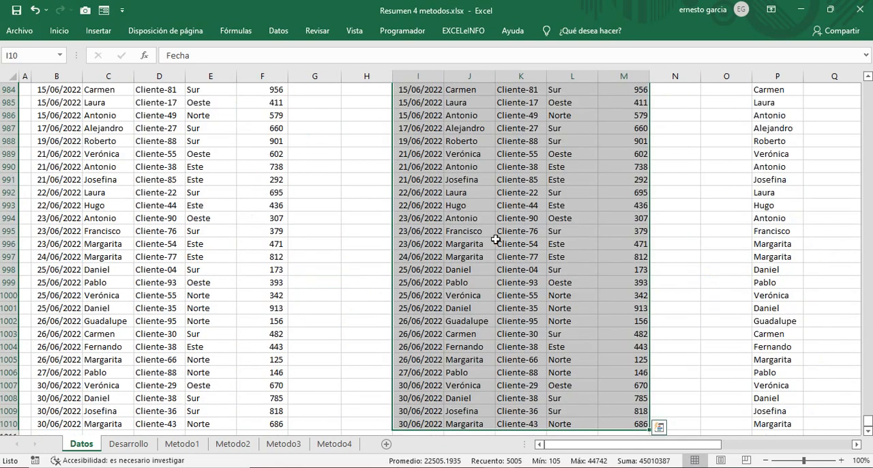
{"action": "key", "text": "ctrl+t"}
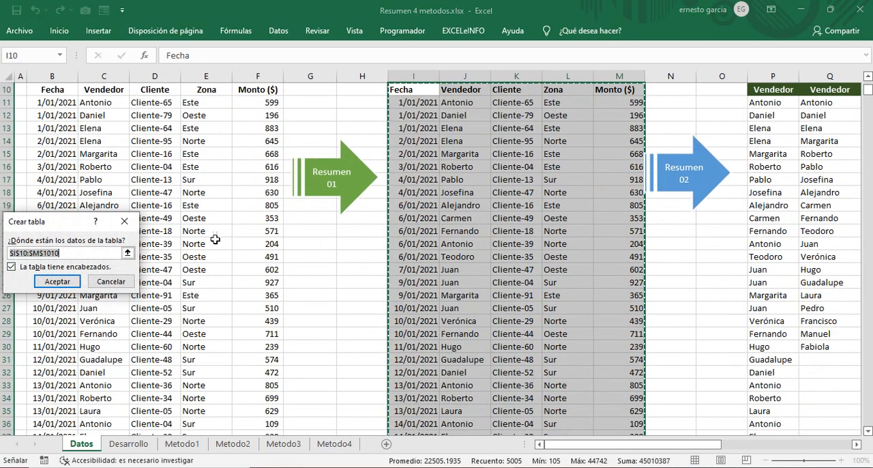
{"action": "left_click", "coordinate": [58, 281]}
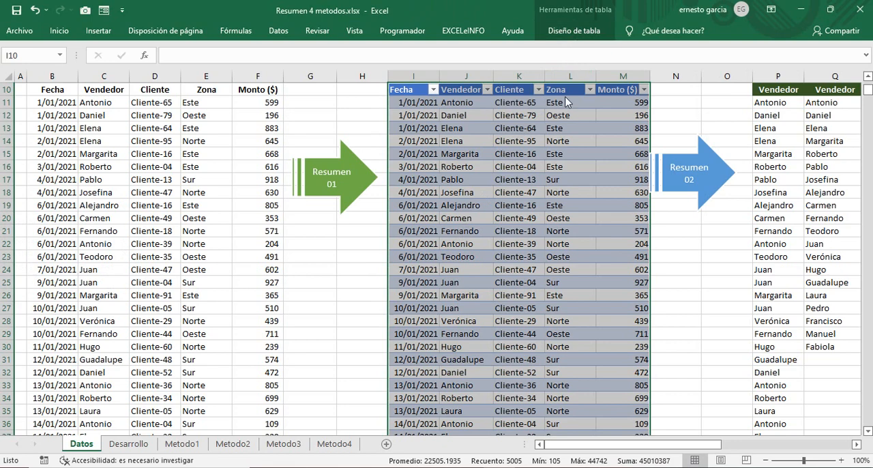
Step: Rename the new table as tblDatos
{"action": "scroll", "coordinate": [563, 187], "scroll_direction": "up", "scroll_amount": 2}
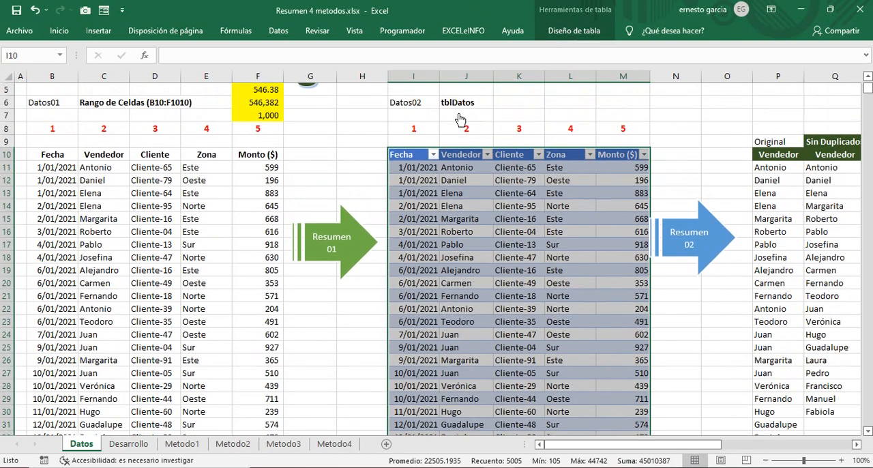
{"action": "left_click", "coordinate": [573, 31]}
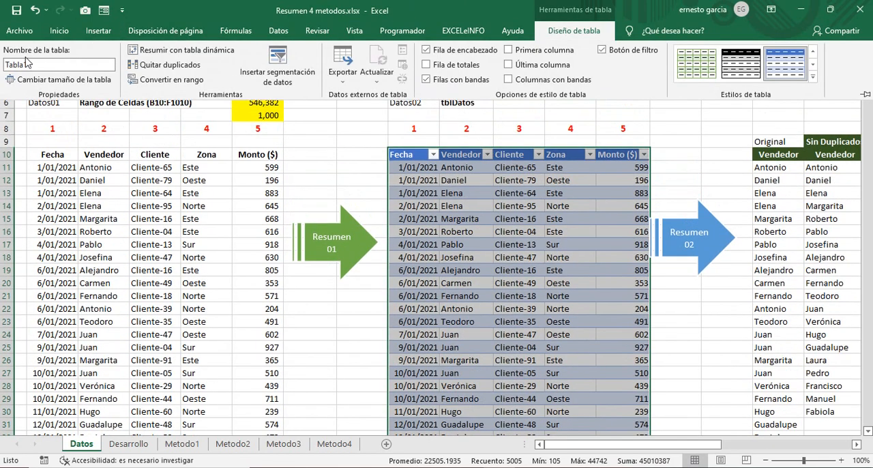
{"action": "left_click", "coordinate": [37, 64]}
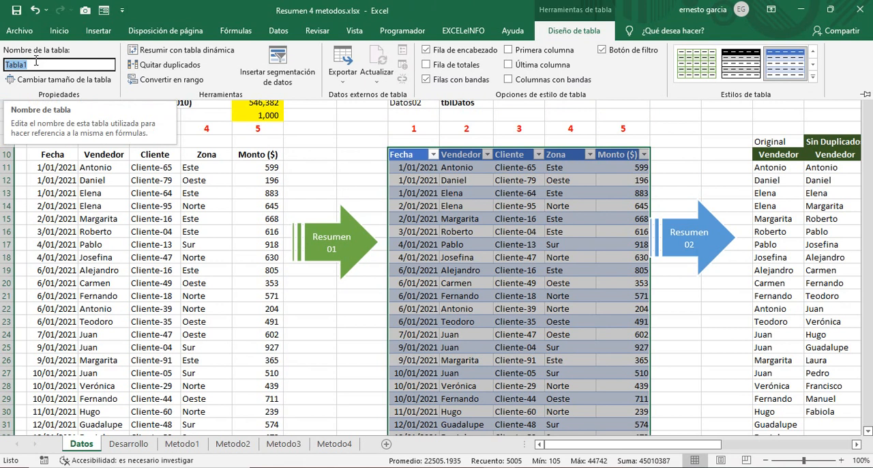
{"action": "type", "text": "tblDatos"}
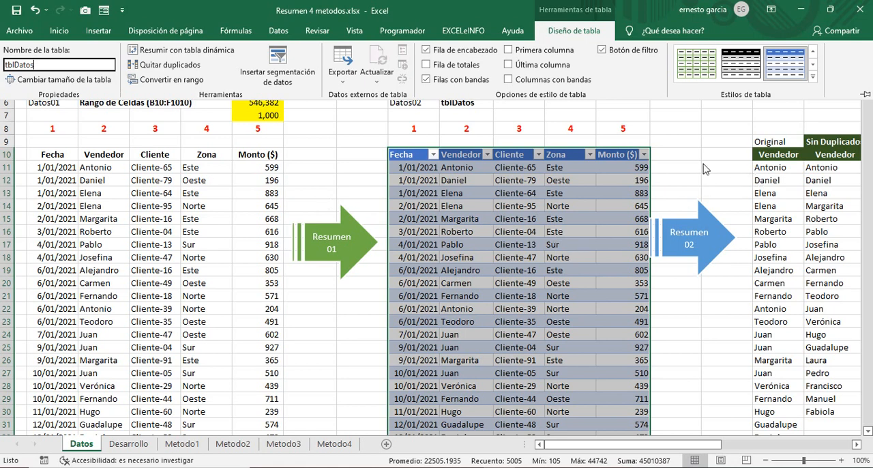
Step: Apply a light grey banded table style to tblDatos
{"action": "left_click", "coordinate": [812, 77]}
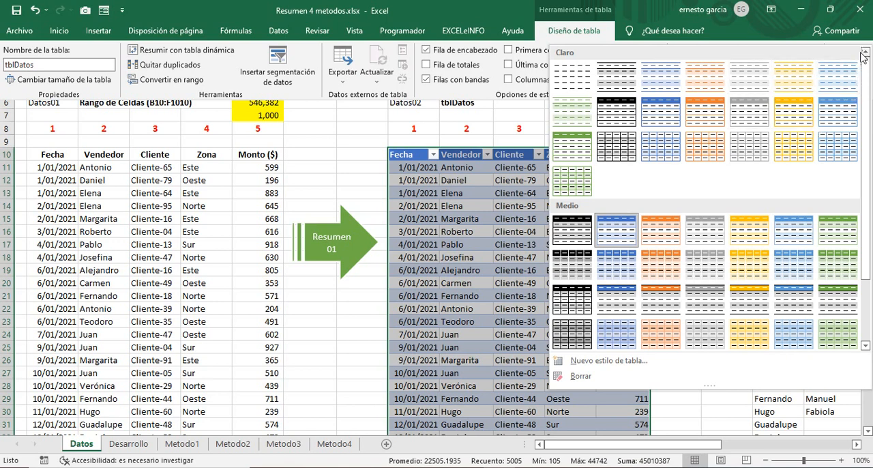
{"action": "left_click", "coordinate": [753, 80]}
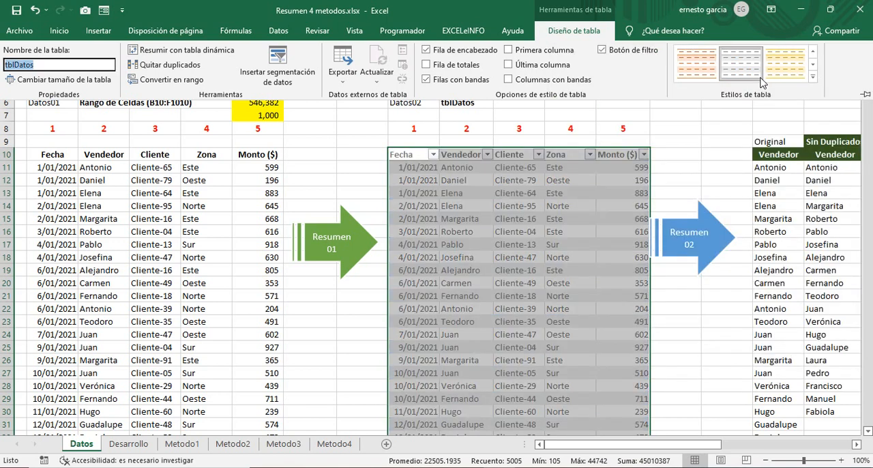
{"action": "left_click", "coordinate": [567, 209]}
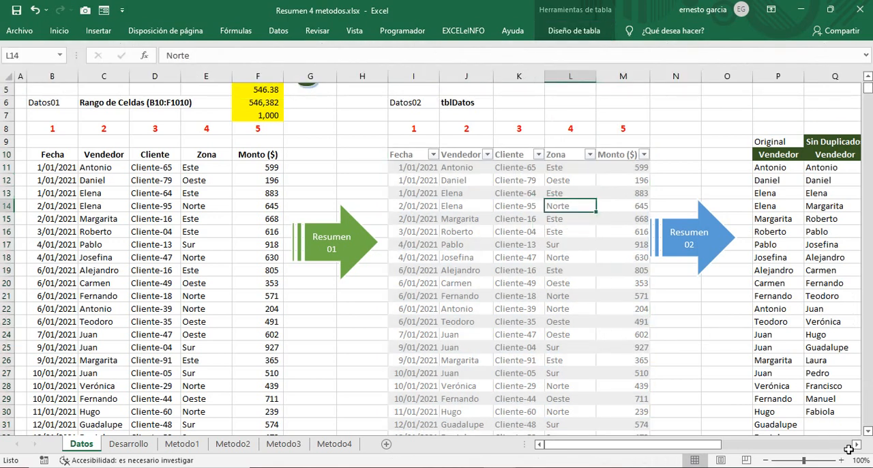
Step: Copy the Vendedor column of tblDatos and paste it as values into the blue Original and Sin Duplicados Vendedor columns, starting at V11 and W11
{"action": "left_click_drag", "start_coordinate": [856, 445], "coordinate": [856, 444]}
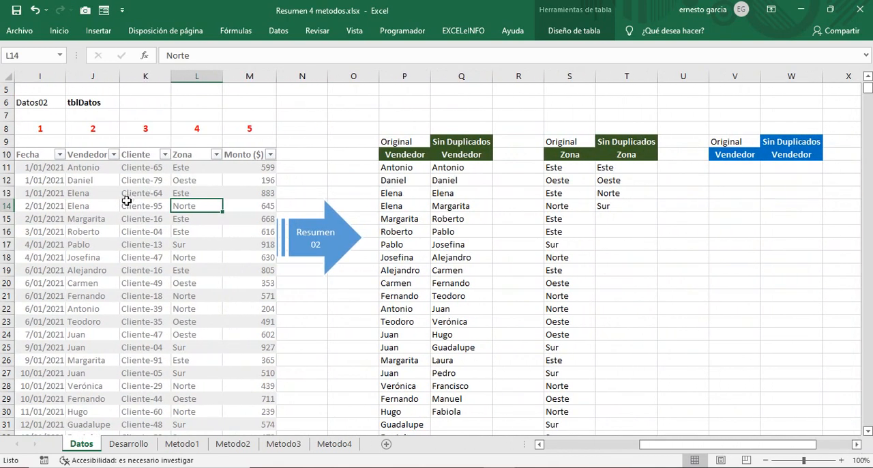
{"action": "left_click", "coordinate": [89, 151]}
{"action": "key", "text": "ctrl+c"}
{"action": "right_click", "coordinate": [86, 196]}
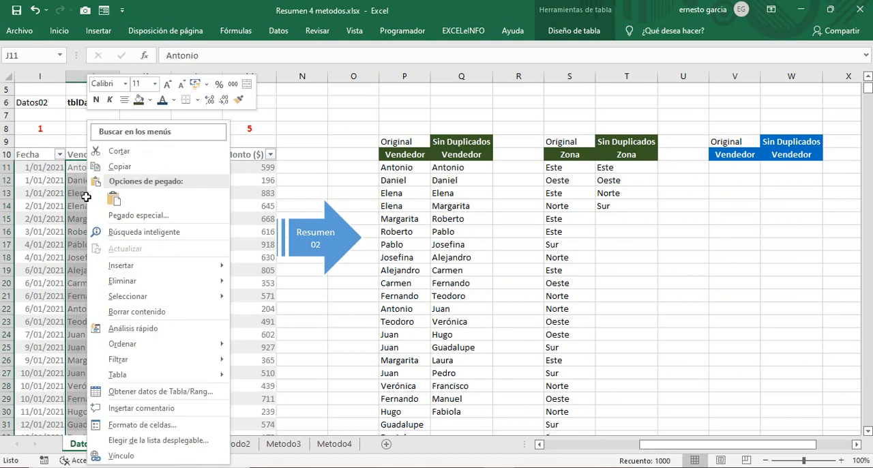
{"action": "left_click", "coordinate": [119, 166]}
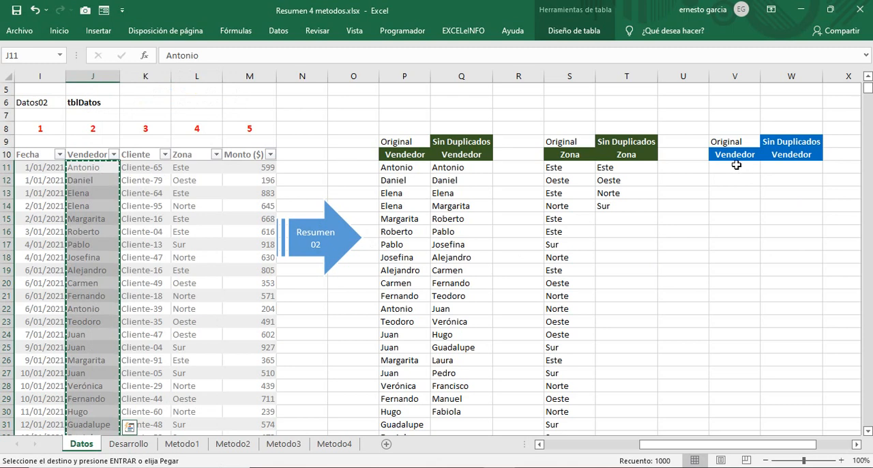
{"action": "right_click", "coordinate": [742, 167]}
{"action": "left_click", "coordinate": [638, 231]}
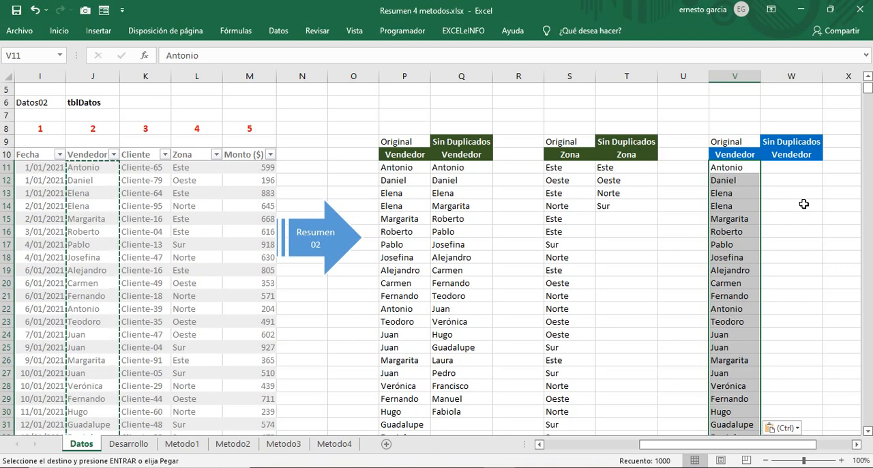
{"action": "right_click", "coordinate": [790, 167]}
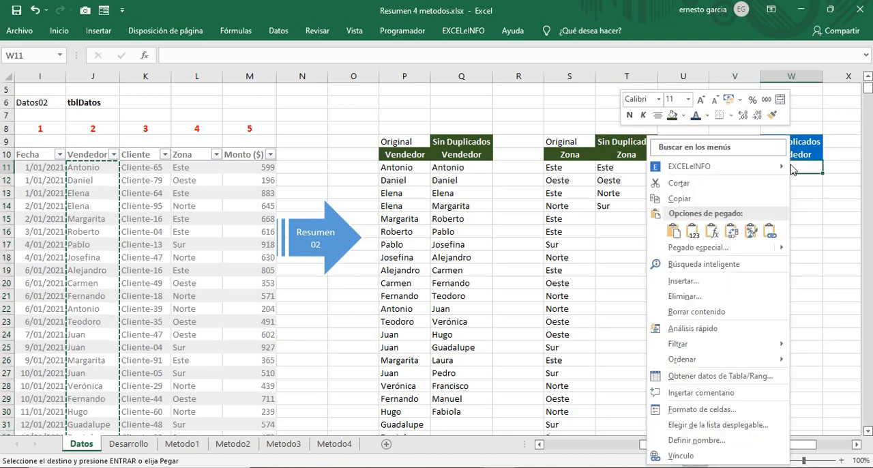
{"action": "left_click", "coordinate": [692, 235]}
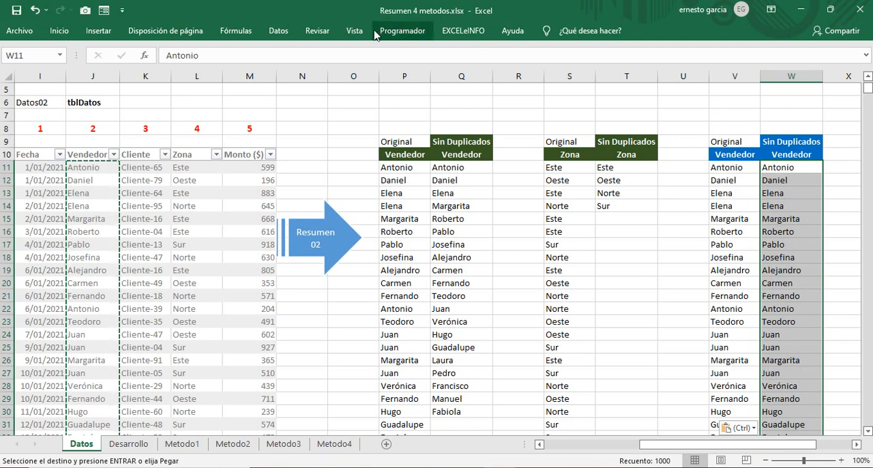
Step: Remove the duplicates from the blue Sin Duplicados Vendedor list in column W only, without expanding the selection
{"action": "left_click", "coordinate": [280, 30]}
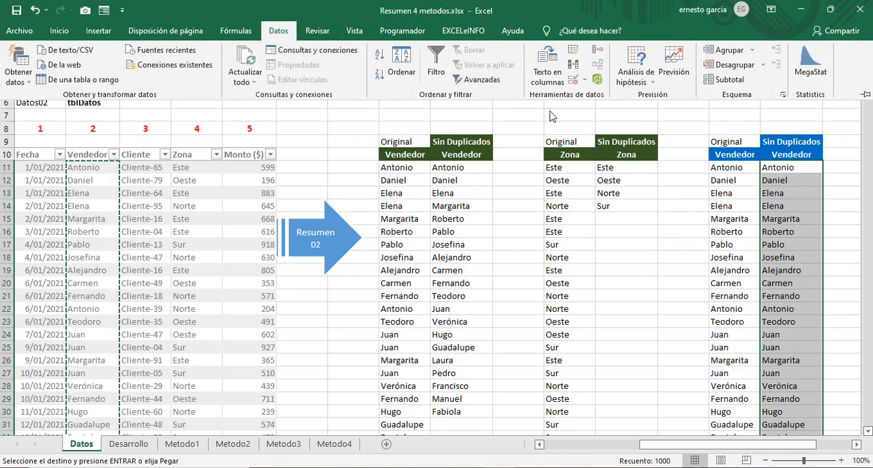
{"action": "left_click", "coordinate": [580, 72]}
{"action": "left_click", "coordinate": [75, 253]}
{"action": "left_click", "coordinate": [143, 275]}
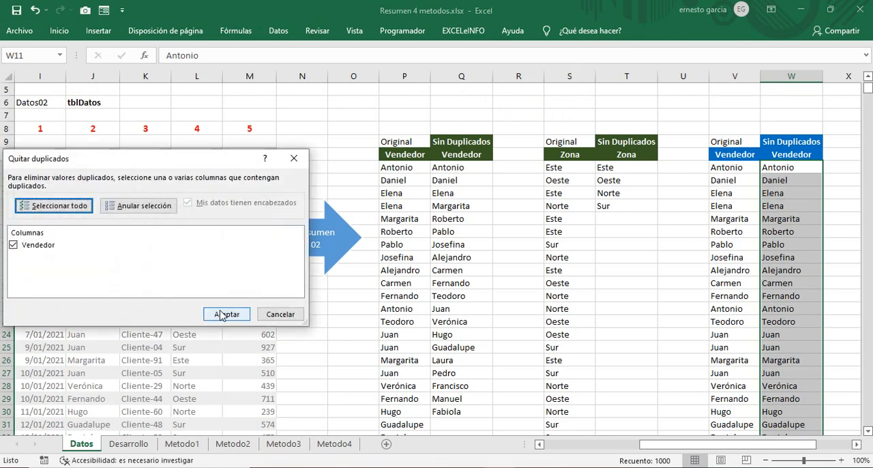
{"action": "left_click", "coordinate": [222, 314]}
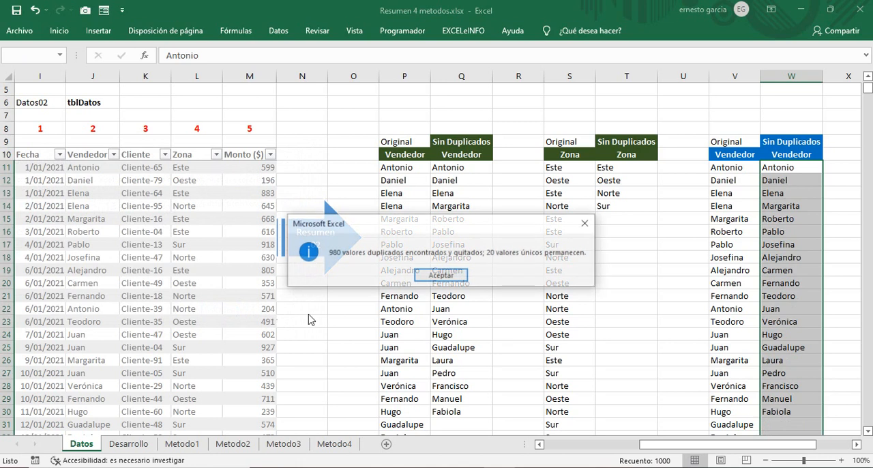
{"action": "left_click", "coordinate": [437, 276]}
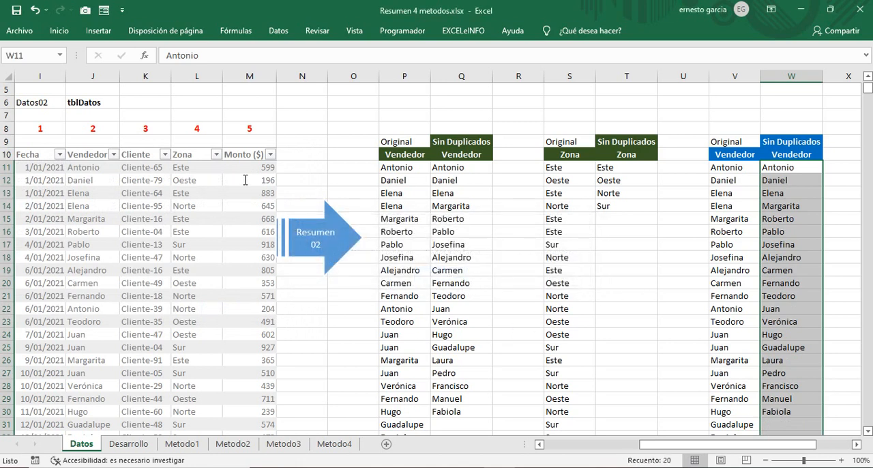
Step: Copy the Zona column of tblDatos and paste it as values into the blue Original and Sin Duplicados Zona columns, starting at Y11 and Z11
{"action": "left_click", "coordinate": [196, 149]}
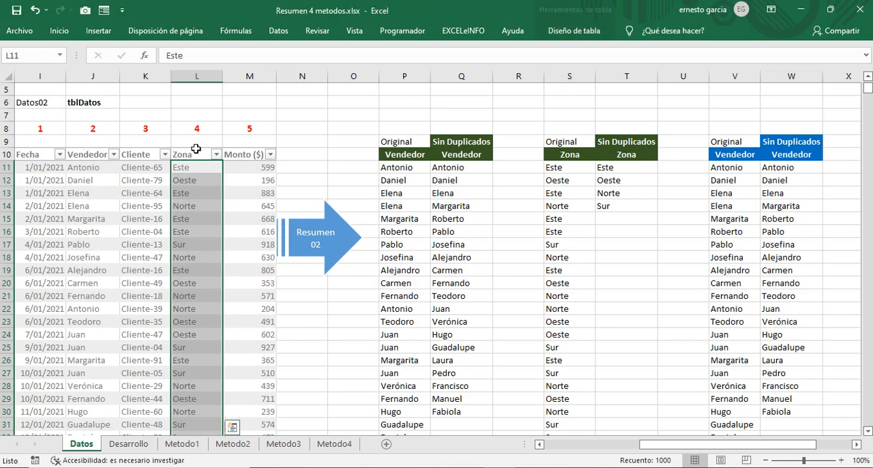
{"action": "right_click", "coordinate": [202, 179]}
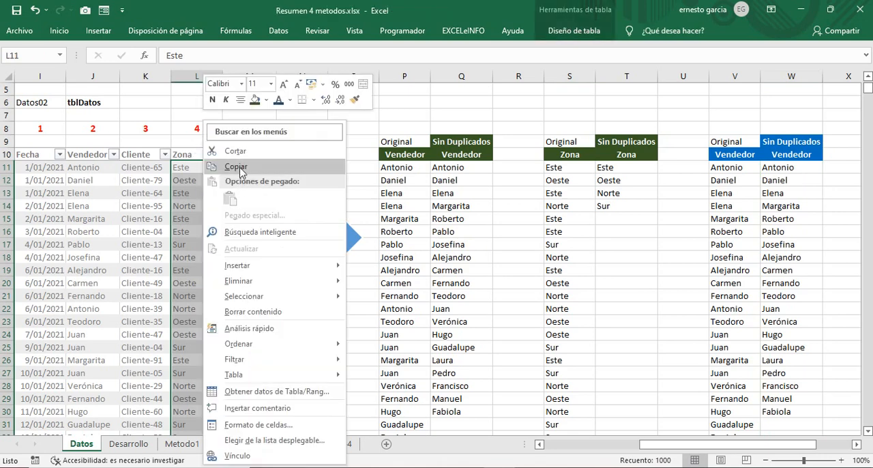
{"action": "left_click", "coordinate": [235, 166]}
{"action": "left_click", "coordinate": [856, 445]}
{"action": "left_click", "coordinate": [856, 445]}
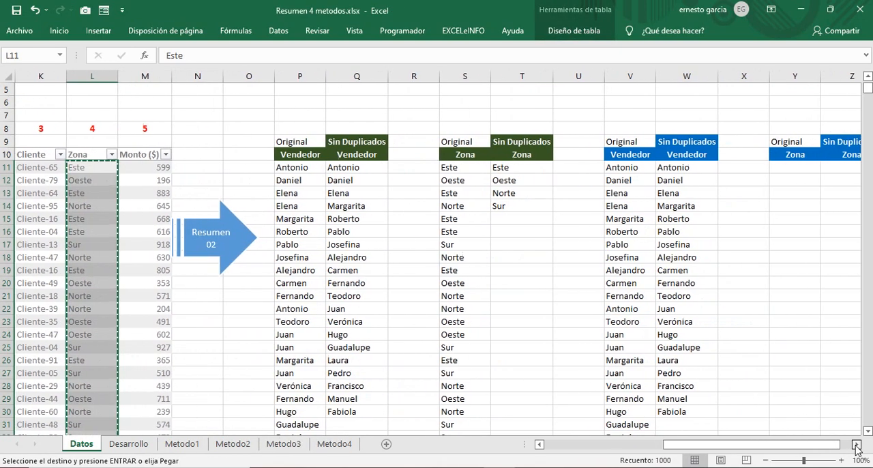
{"action": "left_click", "coordinate": [856, 445]}
{"action": "left_click", "coordinate": [856, 444]}
{"action": "right_click", "coordinate": [693, 167]}
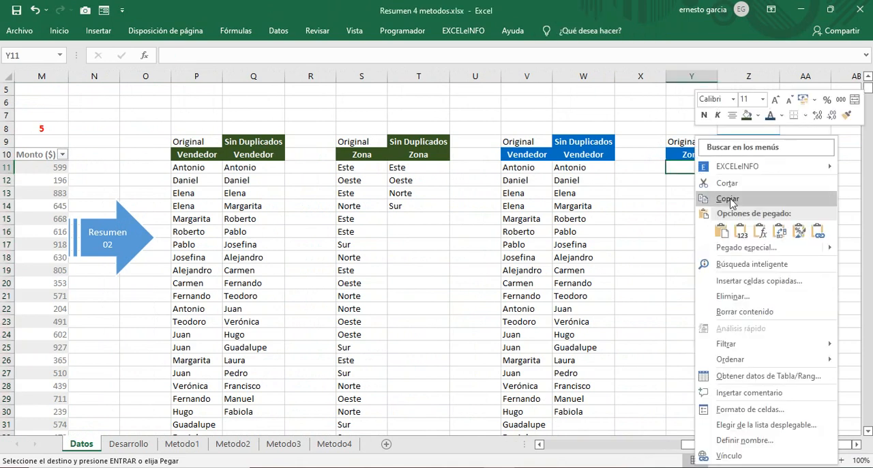
{"action": "left_click", "coordinate": [739, 230]}
{"action": "left_click", "coordinate": [746, 171]}
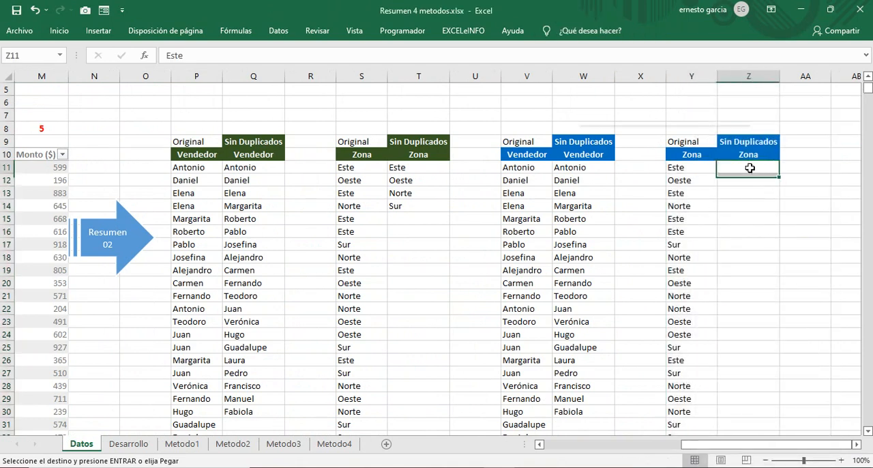
{"action": "right_click", "coordinate": [746, 171]}
{"action": "left_click", "coordinate": [652, 231]}
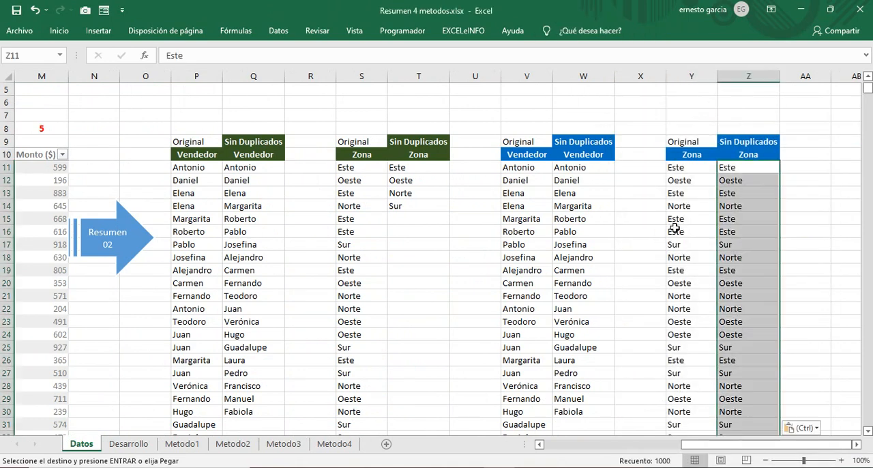
{"action": "left_click", "coordinate": [278, 30]}
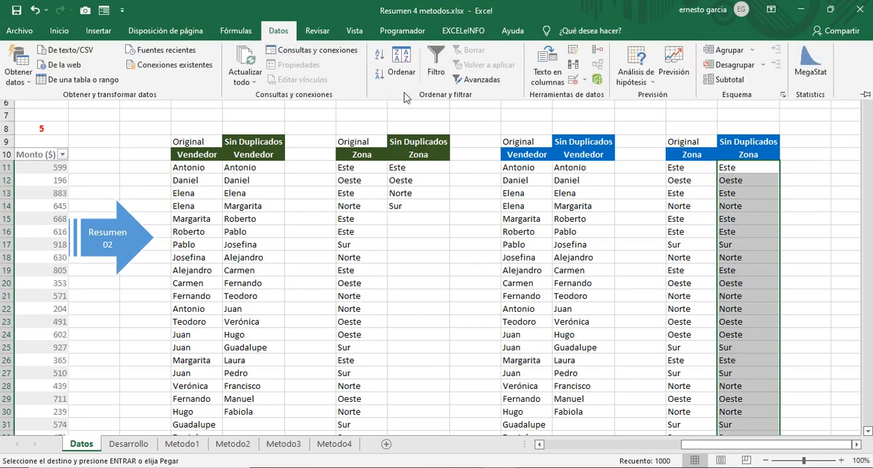
{"action": "left_click", "coordinate": [574, 82]}
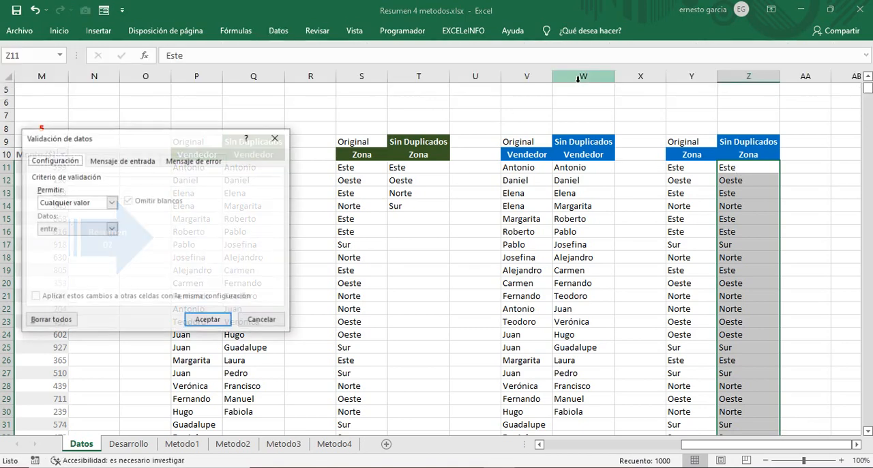
{"action": "left_click", "coordinate": [256, 320]}
Step: Remove the duplicates from the blue Sin Duplicados Zona list in column Z only, without expanding the selection
{"action": "left_click", "coordinate": [278, 31]}
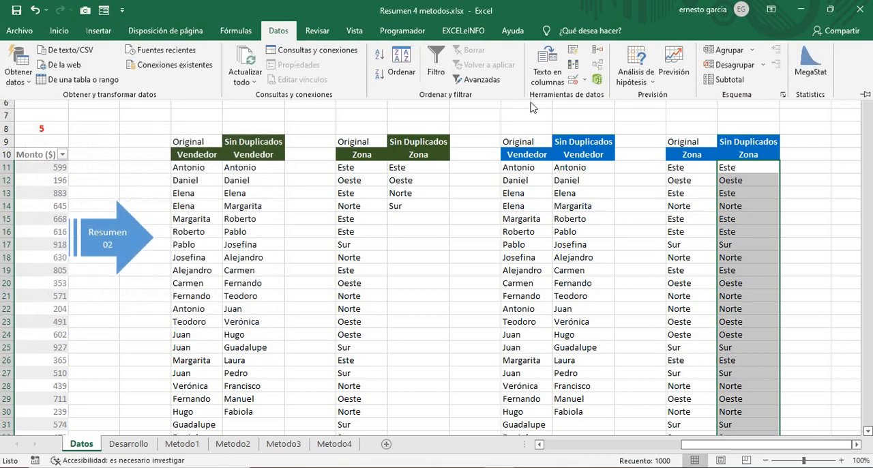
{"action": "left_click", "coordinate": [581, 72]}
{"action": "left_click", "coordinate": [149, 253]}
{"action": "left_click", "coordinate": [182, 275]}
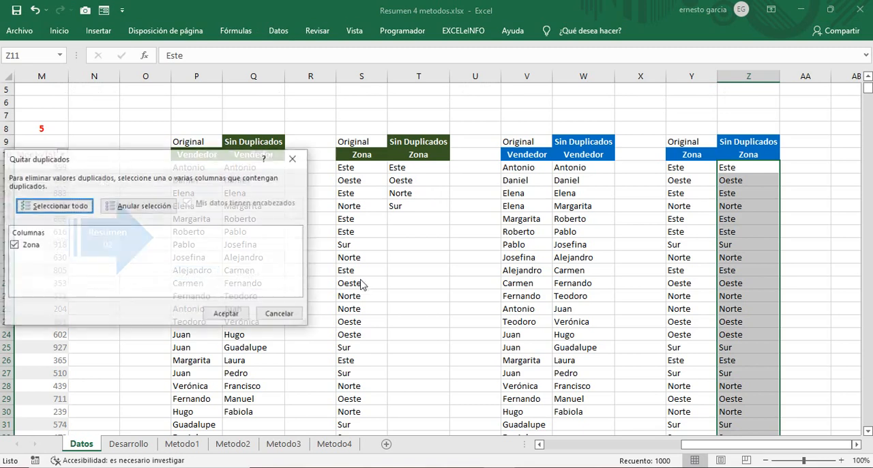
{"action": "left_click", "coordinate": [226, 312]}
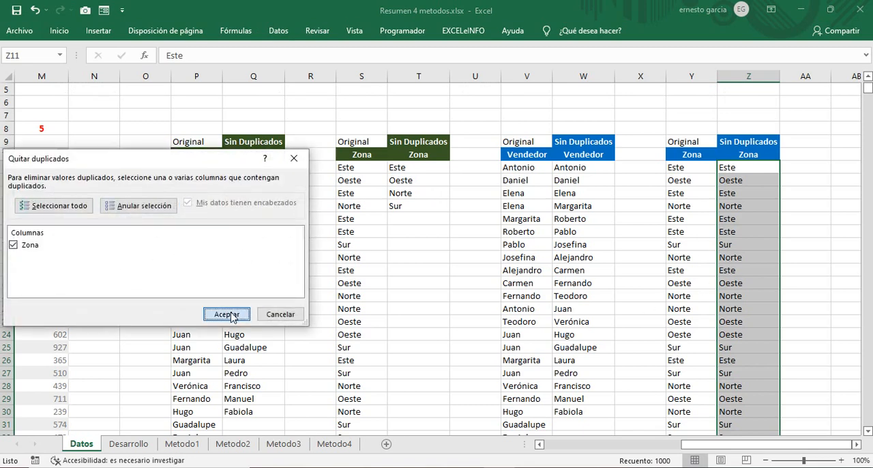
{"action": "left_click", "coordinate": [441, 276]}
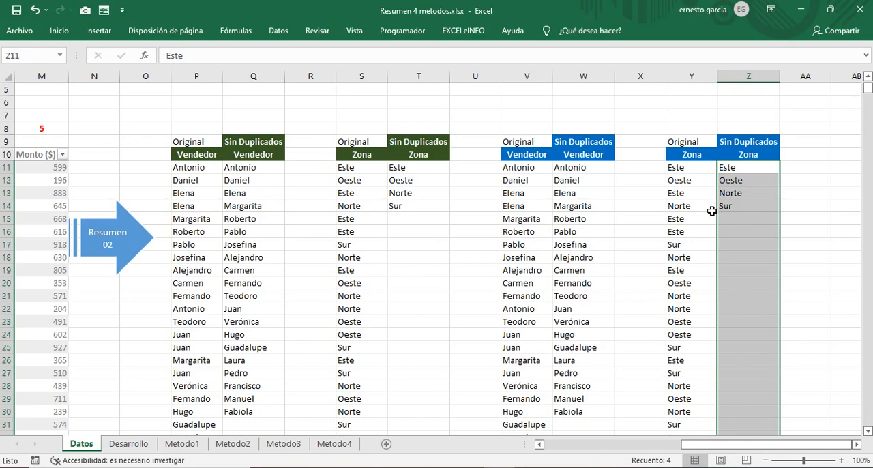
Step: Name the blue Sin Duplicados Vendedor list, W11:W30, as lstVendedor02
{"action": "mouse_move", "coordinate": [792, 442]}
{"action": "left_mouse_down"}
{"action": "mouse_move", "coordinate": [638, 443]}
{"action": "mouse_move", "coordinate": [795, 446]}
{"action": "left_mouse_up"}
{"action": "left_click", "coordinate": [586, 165]}
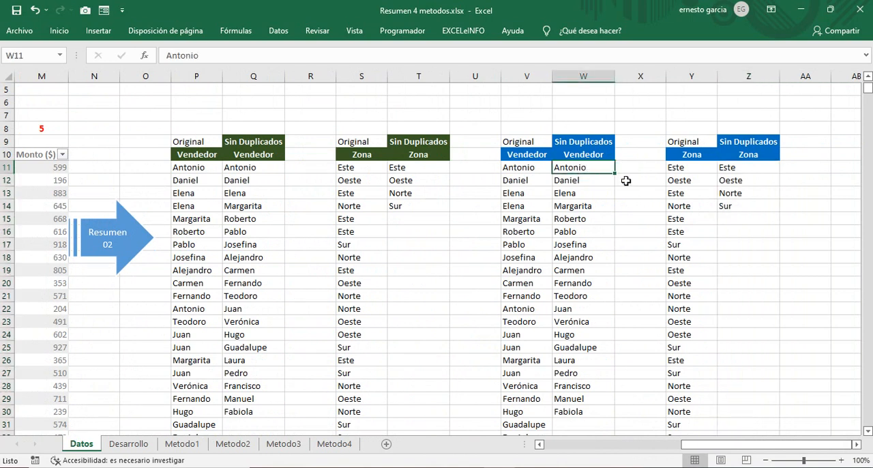
{"action": "key", "text": "End"}
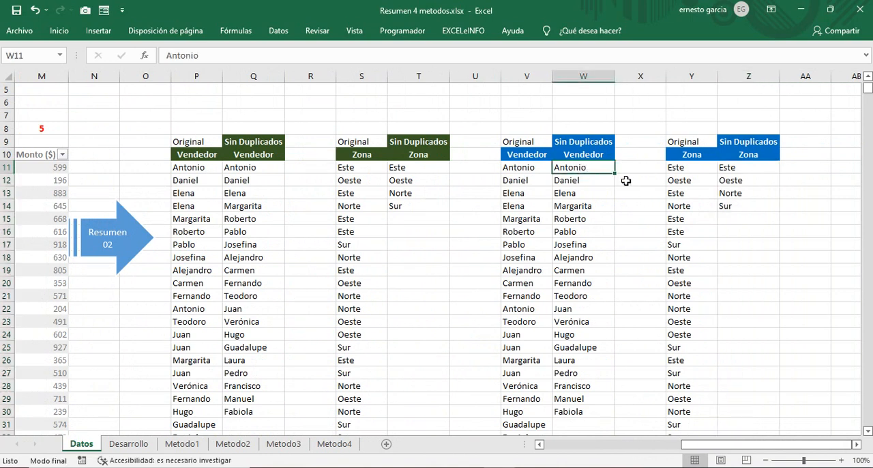
{"action": "key", "text": "shift+Down"}
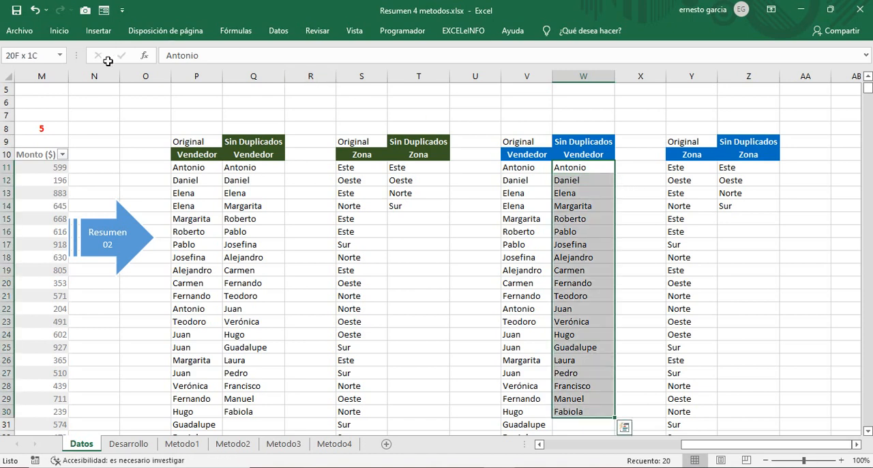
{"action": "left_click", "coordinate": [35, 56]}
{"action": "key", "text": "BackSpace"}
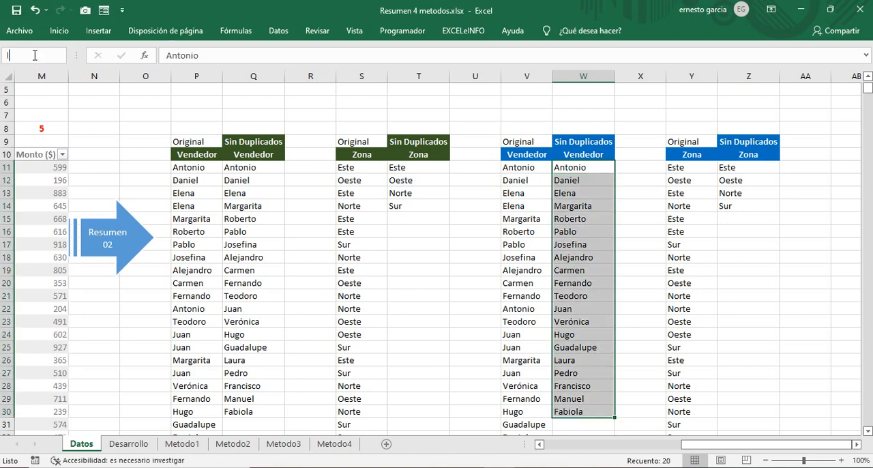
{"action": "type", "text": "lstV"}
{"action": "type", "text": "em"}
{"action": "type", "text": "dedor02"}
{"action": "key", "text": "Return"}
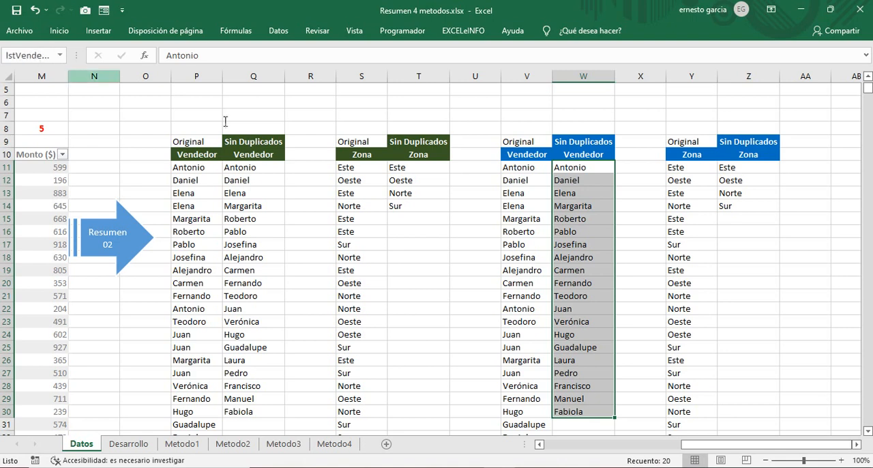
Step: Name the blue Sin Duplicados Zona list, Z11:Z14, as lstZona02
{"action": "left_click_drag", "start_coordinate": [747, 171], "coordinate": [748, 206]}
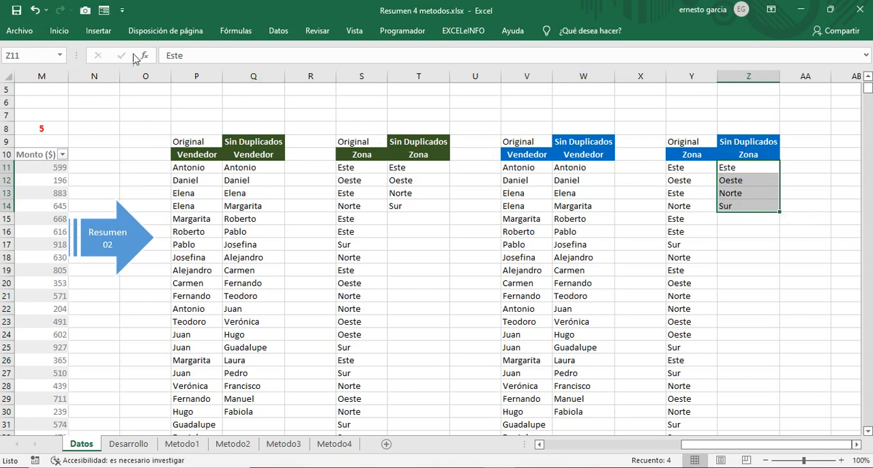
{"action": "left_click", "coordinate": [25, 53]}
{"action": "type", "text": "lstZona02"}
{"action": "key", "text": "Return"}
Step: Review the workbook's defined names and the ranges they refer to in the Name Manager
{"action": "left_click", "coordinate": [235, 31]}
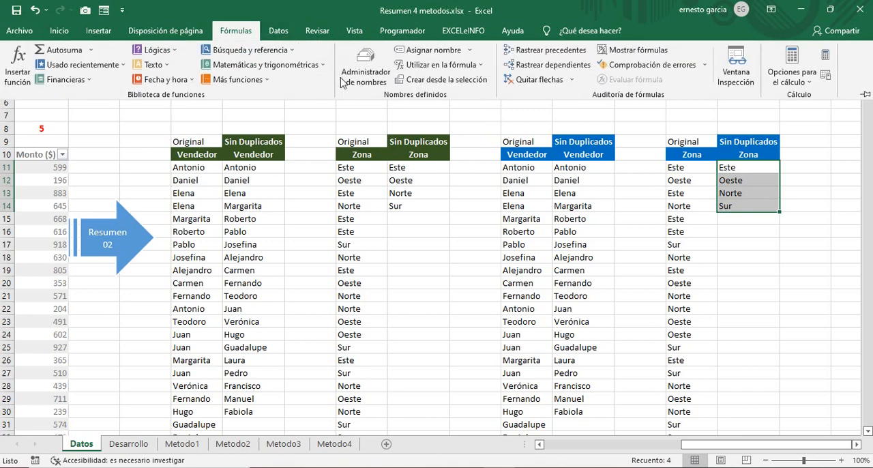
{"action": "left_click", "coordinate": [367, 68]}
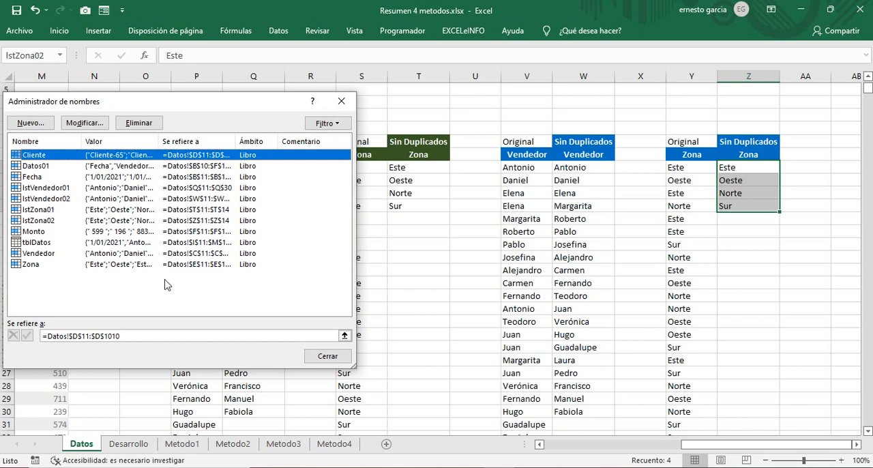
{"action": "left_click", "coordinate": [345, 360]}
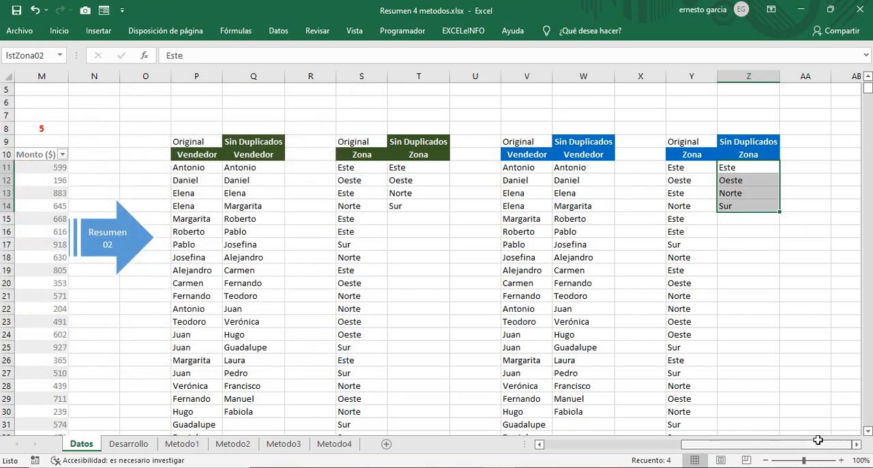
Step: On the Metodo2 sheet, delete the blue rectangular frame around the Mes, Cuenta, Suma ($) and Promedio ($) area
{"action": "left_click_drag", "start_coordinate": [734, 445], "coordinate": [492, 394]}
{"action": "scroll", "coordinate": [493, 385], "scroll_direction": "up", "scroll_amount": 1}
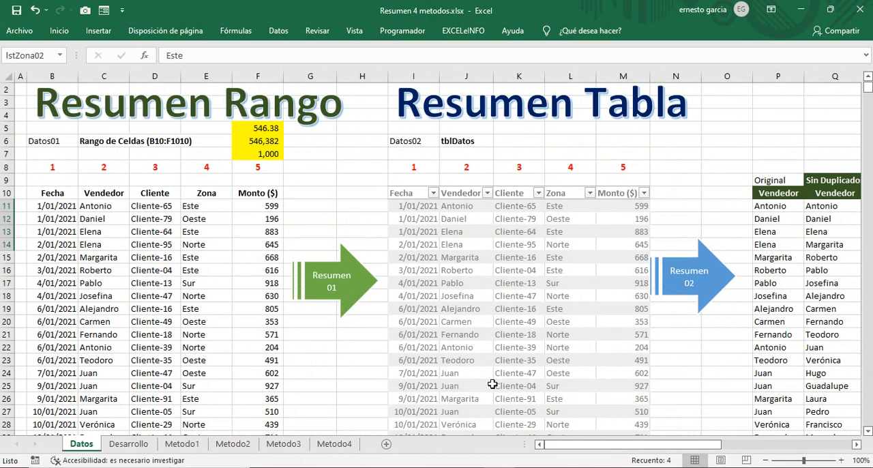
{"action": "left_click", "coordinate": [228, 444]}
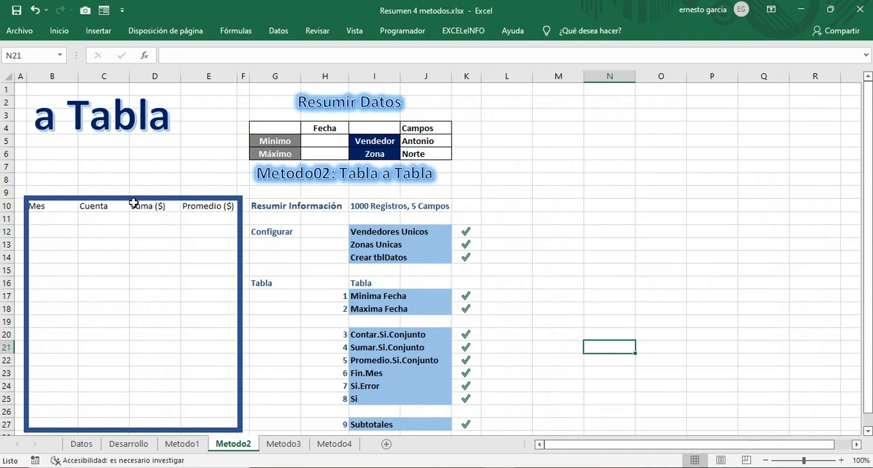
{"action": "left_click", "coordinate": [134, 198]}
{"action": "key", "text": "Delete"}
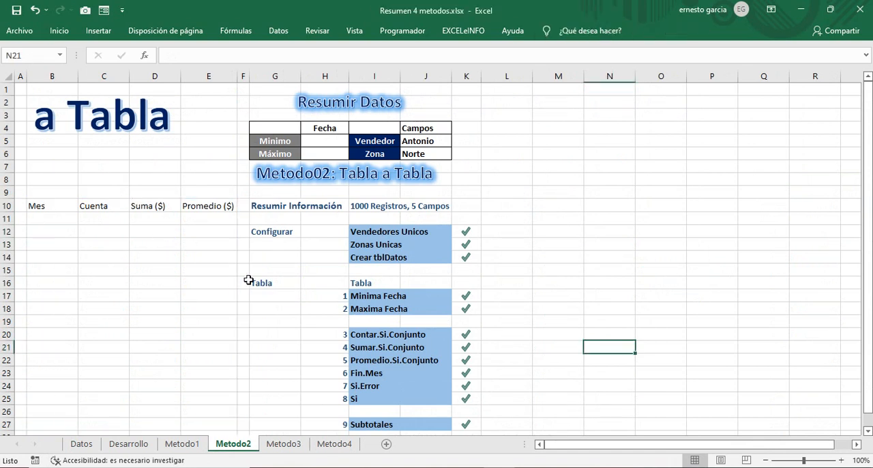
Step: Calculate the minimum date in H5 of Metodo2 with =MIN(tblDatos[Fecha]), referencing the Fecha column of tblDatos on Datos
{"action": "left_click", "coordinate": [319, 146]}
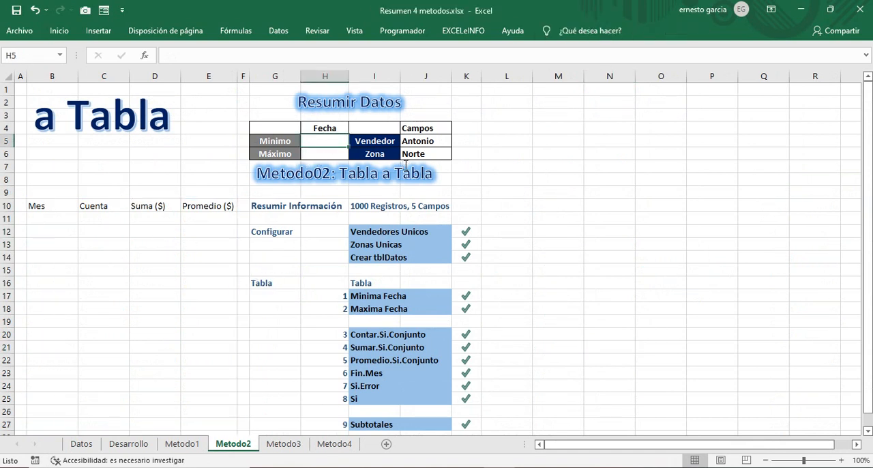
{"action": "type", "text": "="}
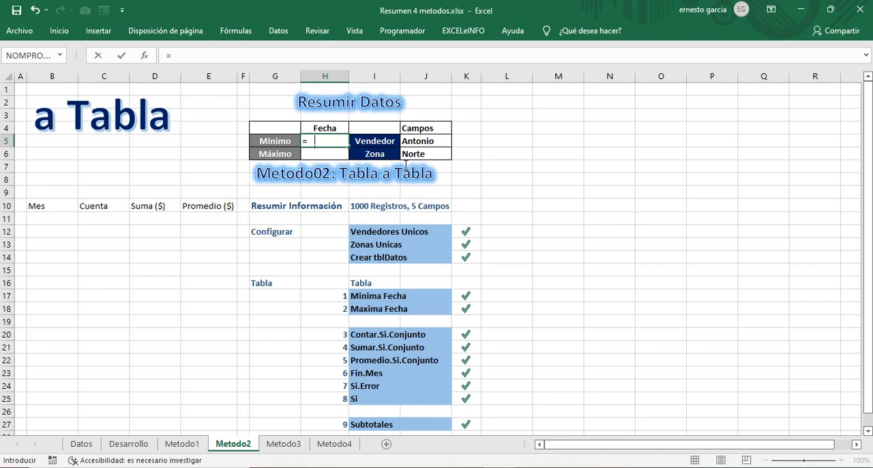
{"action": "type", "text": "min("}
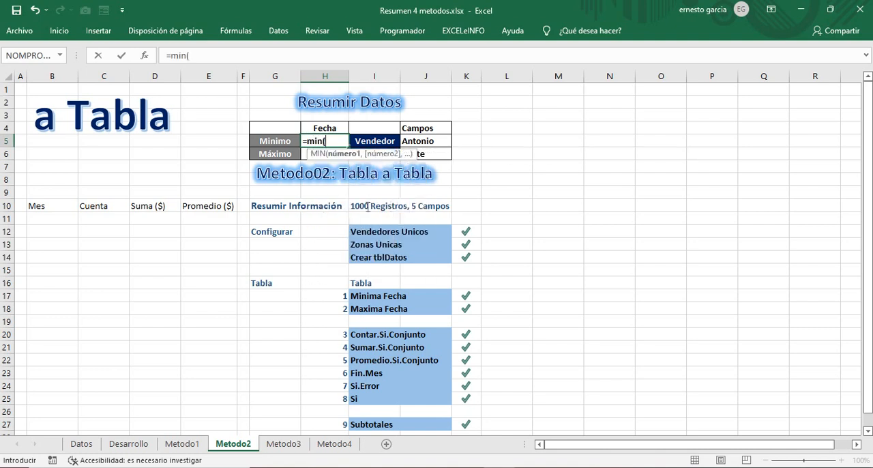
{"action": "left_click", "coordinate": [88, 447]}
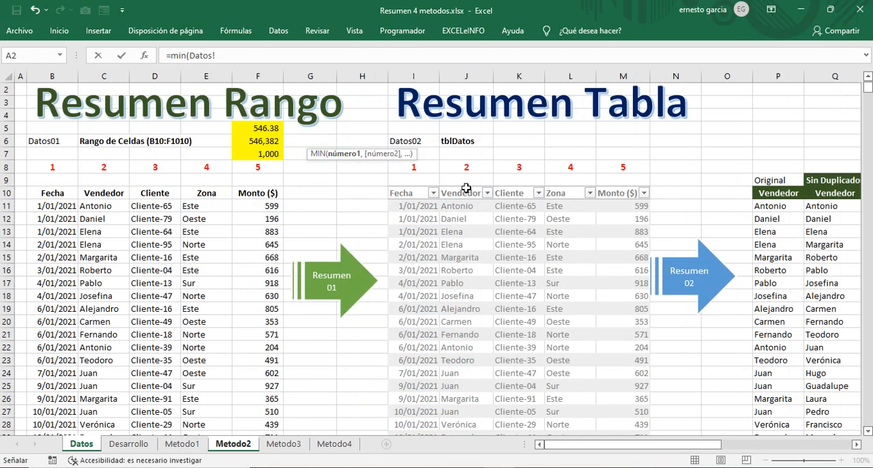
{"action": "left_click", "coordinate": [414, 183]}
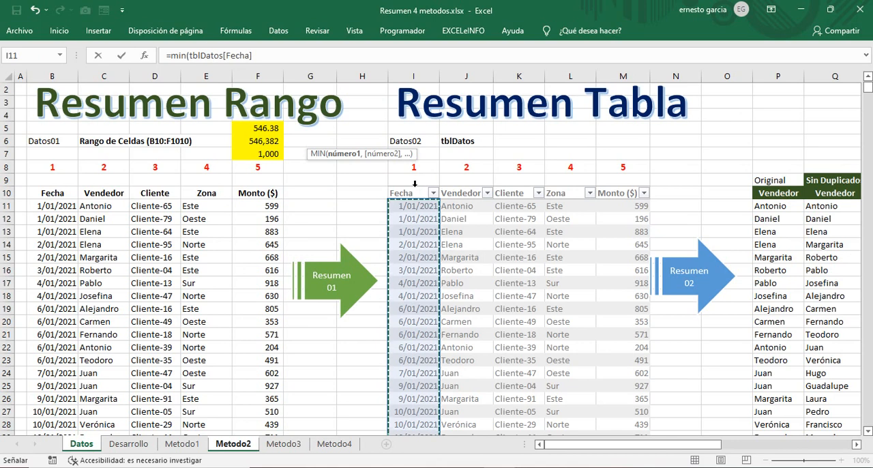
{"action": "left_click", "coordinate": [255, 55]}
{"action": "type", "text": ")"}
{"action": "key", "text": "Return"}
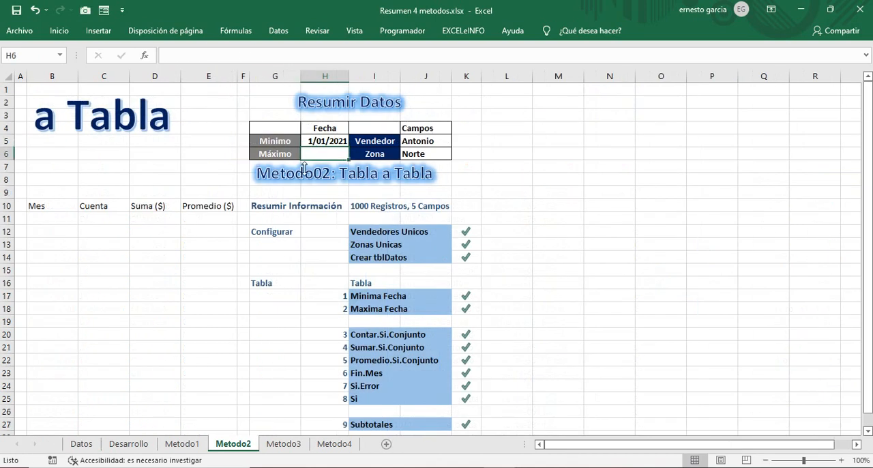
Step: Reuse the H5 formula in H6 and change its function to get the maximum date, =MAX(tblDatos[Fecha])
{"action": "left_click", "coordinate": [335, 141]}
{"action": "left_click_drag", "start_coordinate": [259, 55], "coordinate": [165, 55]}
{"action": "key", "text": "ctrl+c"}
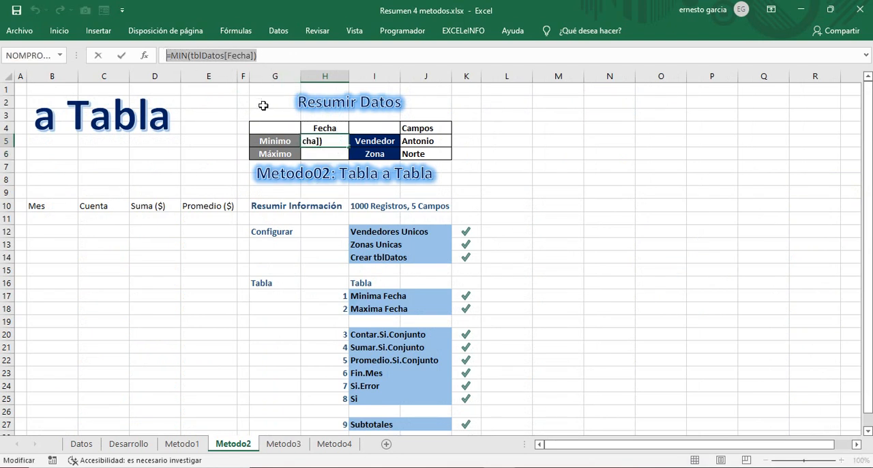
{"action": "key", "text": "Escape"}
{"action": "left_click", "coordinate": [318, 151]}
{"action": "double_click", "coordinate": [319, 152]}
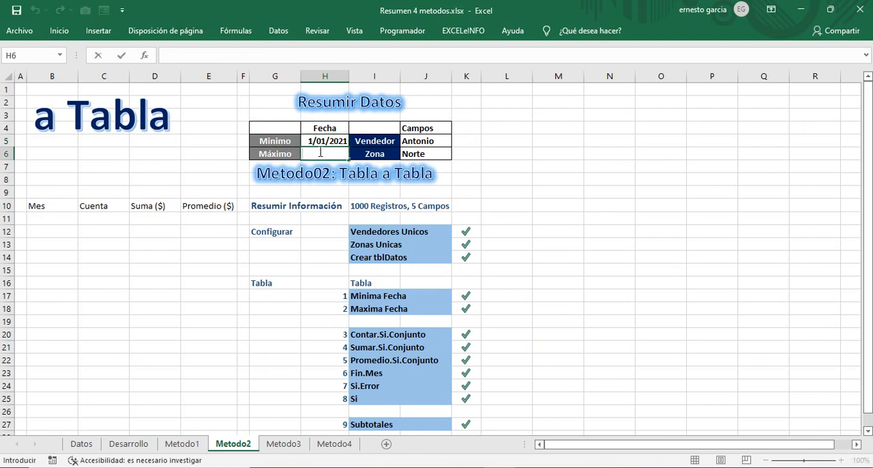
{"action": "key", "text": "ctrl+v"}
{"action": "left_click", "coordinate": [322, 151]}
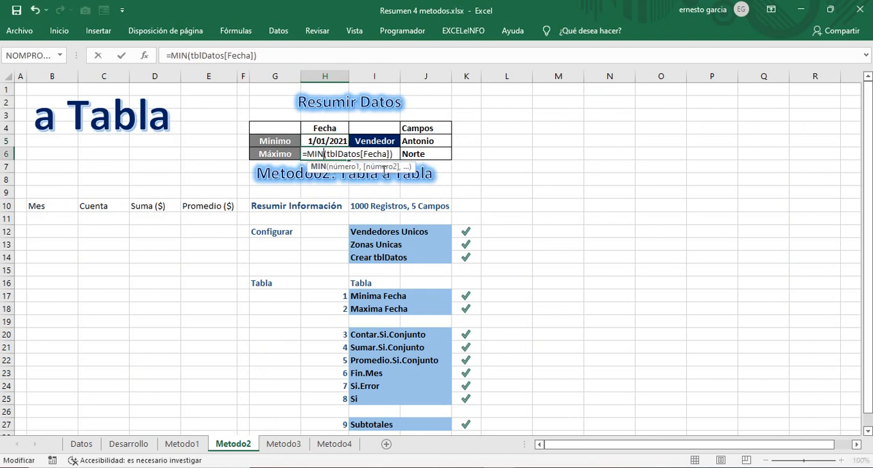
{"action": "key", "text": "BackSpace"}
{"action": "key", "text": "BackSpace"}
{"action": "type", "text": "ax"}
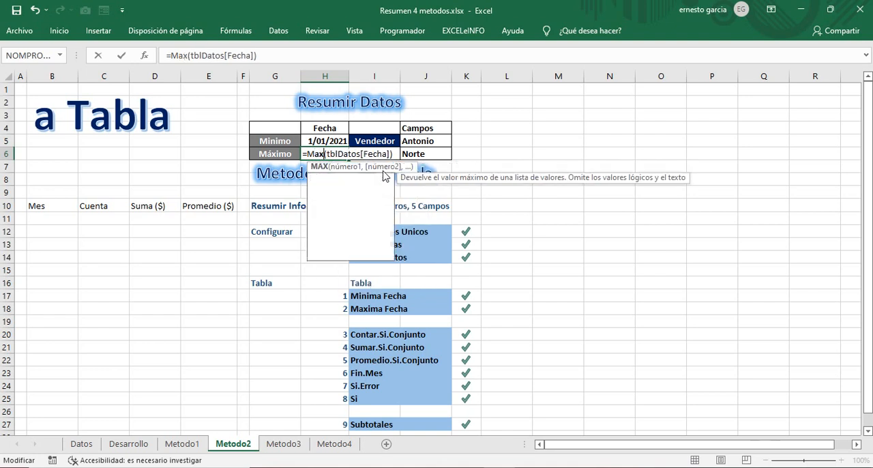
{"action": "key", "text": "Return"}
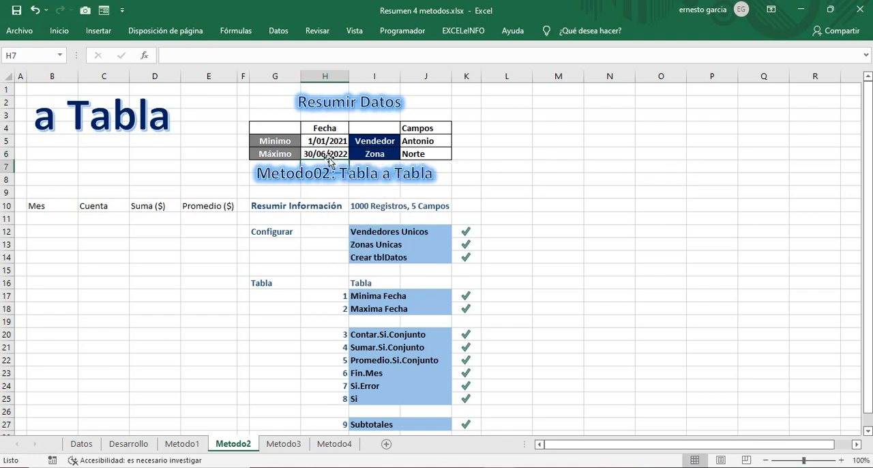
{"action": "left_click", "coordinate": [54, 220]}
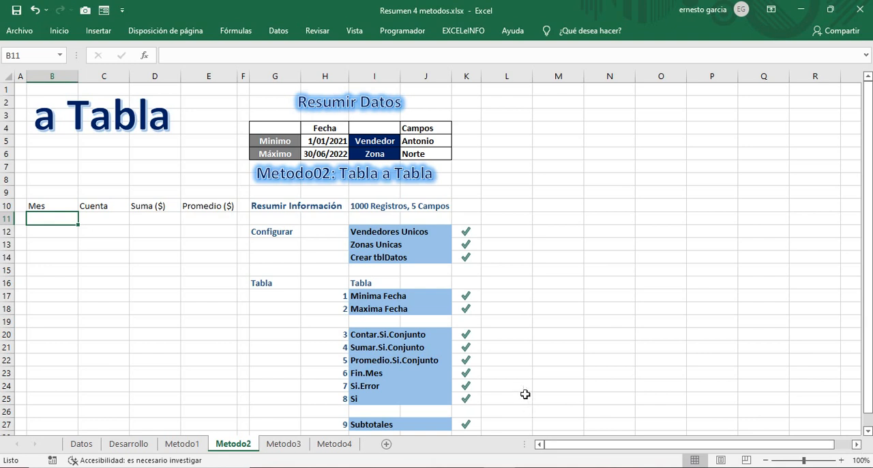
{"action": "left_click", "coordinate": [326, 141]}
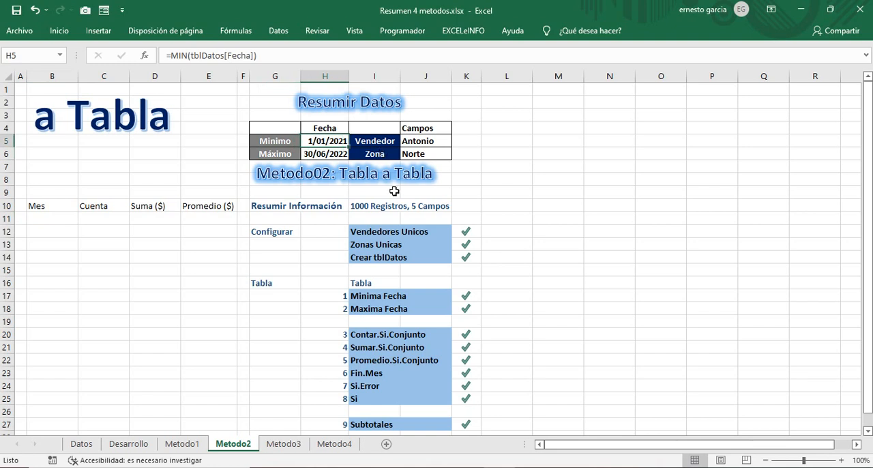
{"action": "left_click", "coordinate": [320, 153]}
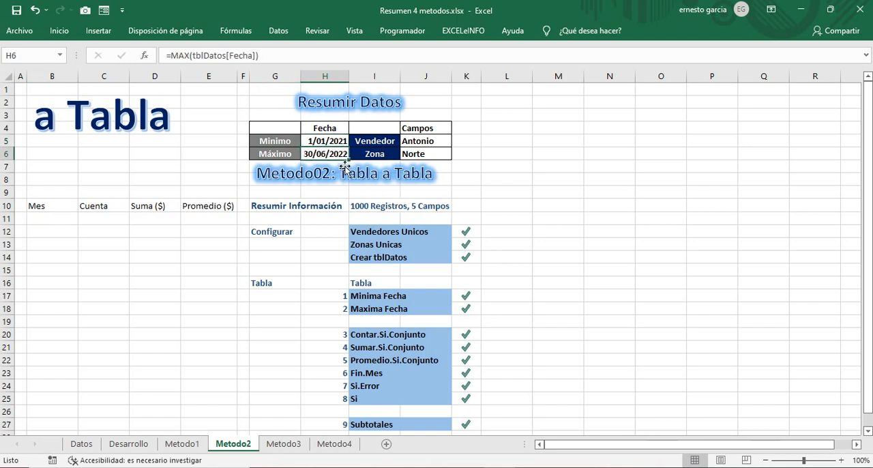
Step: Enter the date 01/01/2021 in B11 as the first month of the Mes column
{"action": "left_click", "coordinate": [53, 218]}
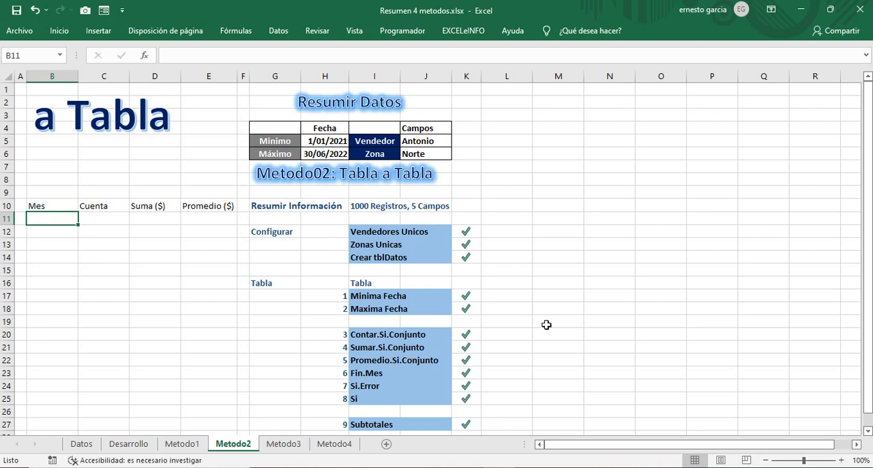
{"action": "type", "text": "="}
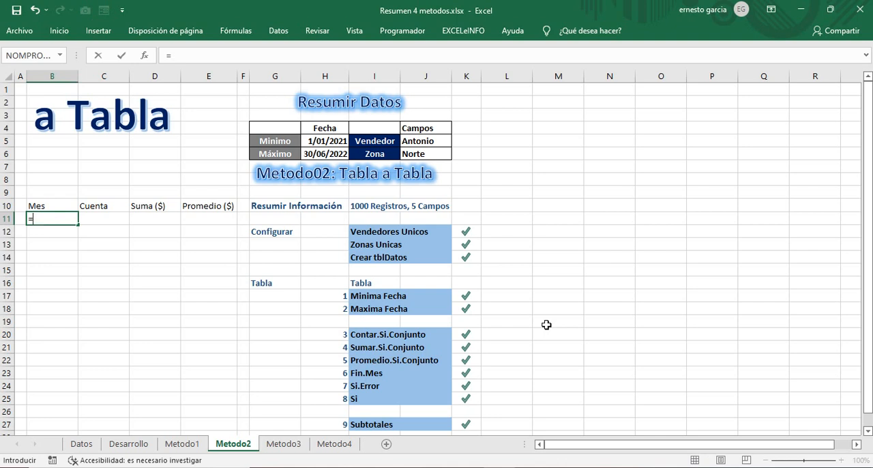
{"action": "key", "text": "Escape"}
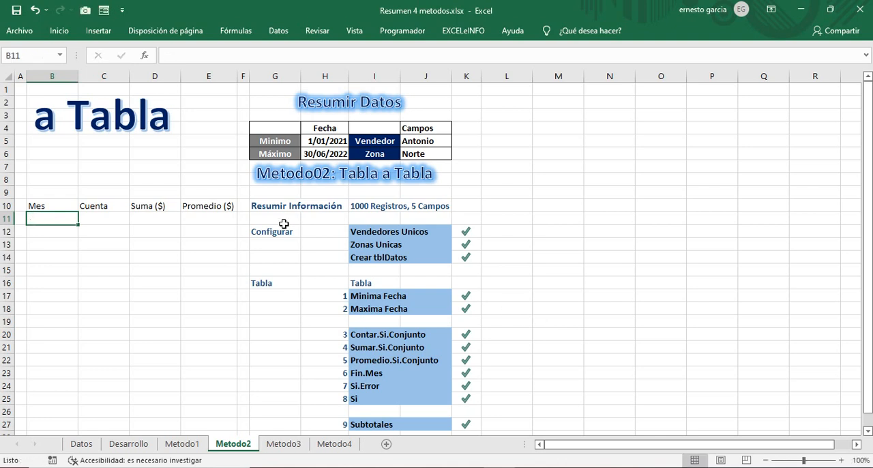
{"action": "type", "text": "01"}
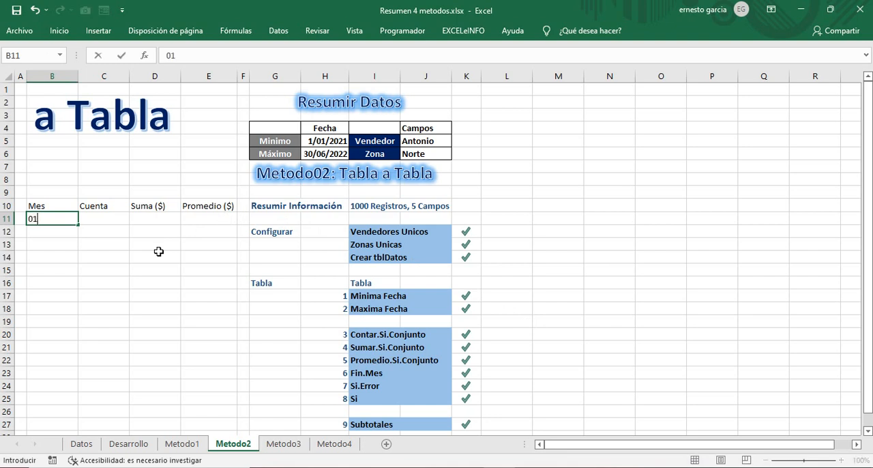
{"action": "type", "text": "/01/2021"}
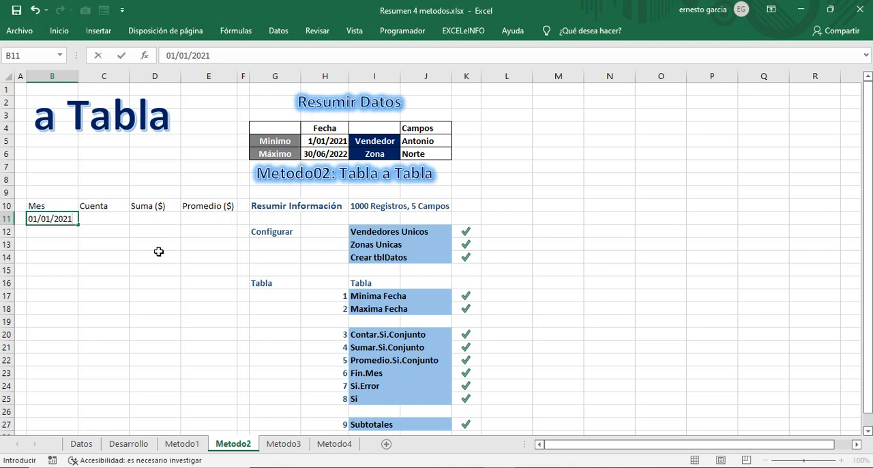
{"action": "key", "text": "Return"}
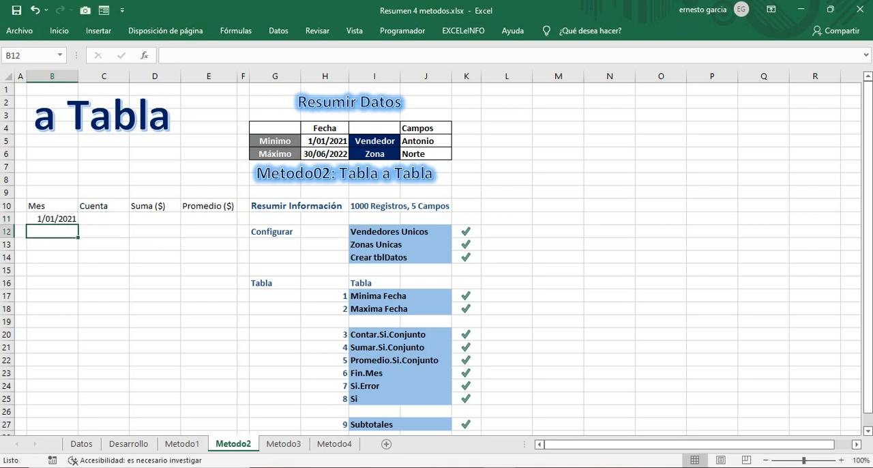
Step: Enter 01/02/2021 in B12 and extend the monthly date series from B11:B12 down to B28
{"action": "left_click", "coordinate": [64, 223]}
{"action": "left_click_drag", "start_coordinate": [78, 227], "coordinate": [73, 224]}
{"action": "left_click", "coordinate": [66, 231]}
{"action": "type", "text": "01/"}
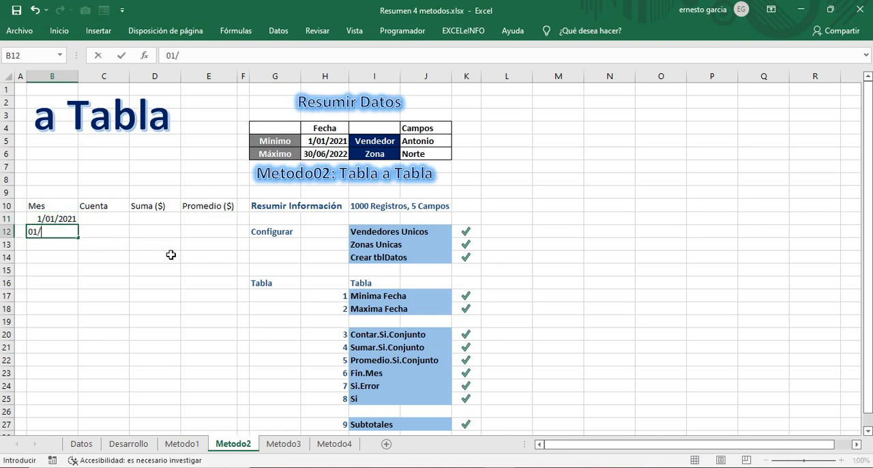
{"action": "type", "text": "02/2021"}
{"action": "key", "text": "Return"}
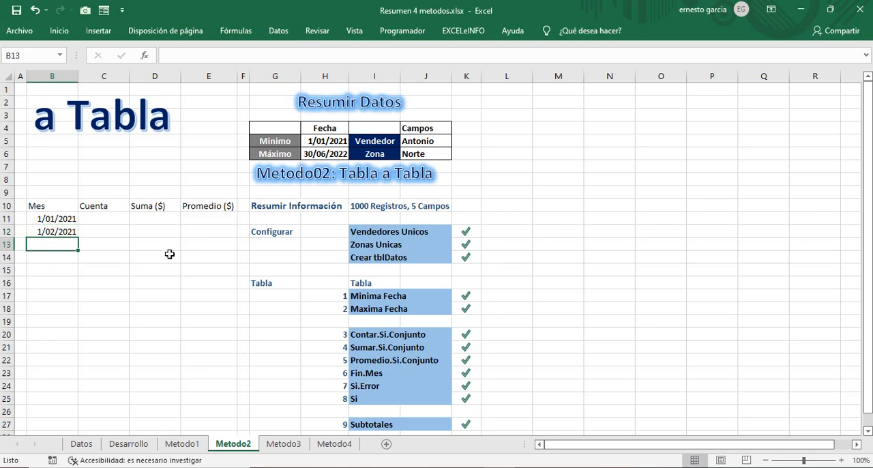
{"action": "left_click", "coordinate": [62, 221]}
{"action": "left_click_drag", "start_coordinate": [62, 221], "coordinate": [69, 375]}
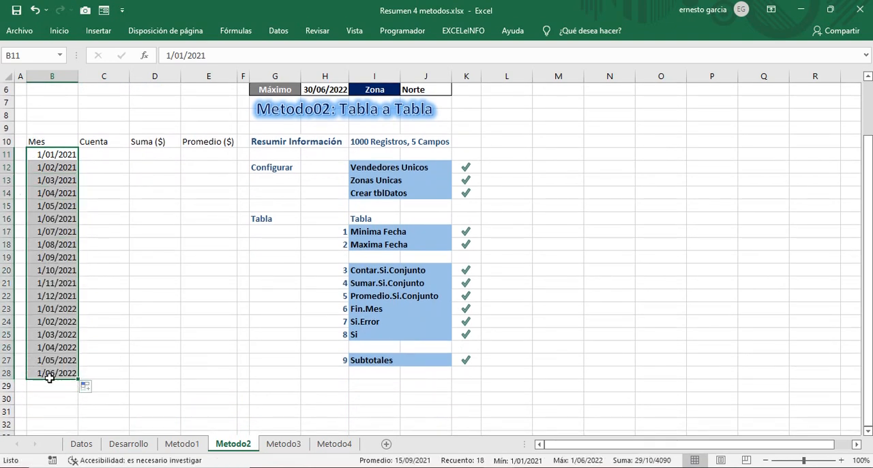
Step: Start a CONTAR.SI.CONJUNTO formula in C11 with its function arguments dialog, using tblDatos[Fecha] from Datos as the first criteria range
{"action": "left_click", "coordinate": [105, 154]}
{"action": "scroll", "coordinate": [259, 206], "scroll_direction": "up", "scroll_amount": 1}
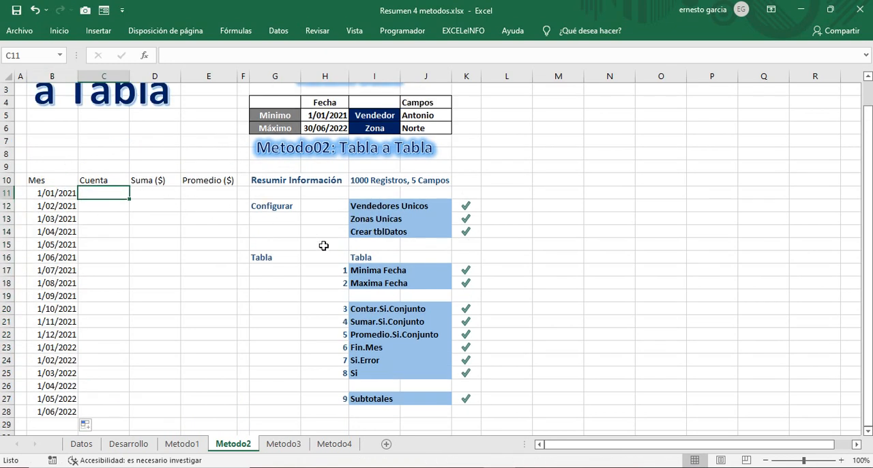
{"action": "type", "text": "="}
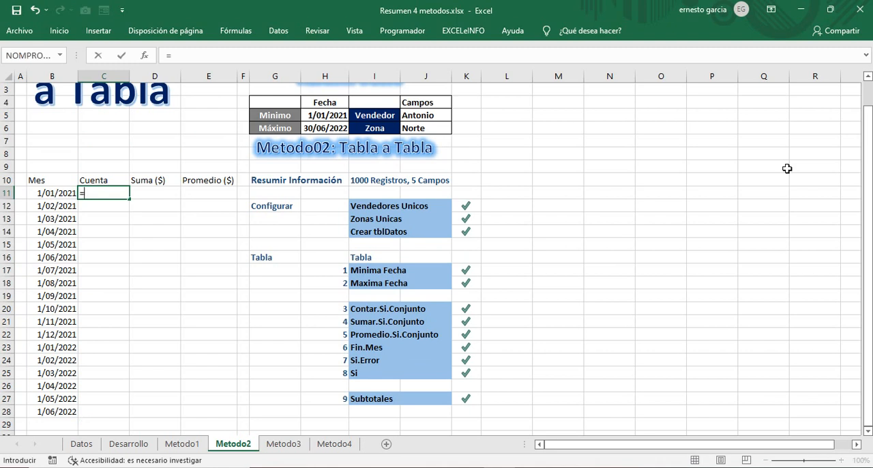
{"action": "type", "text": "con"}
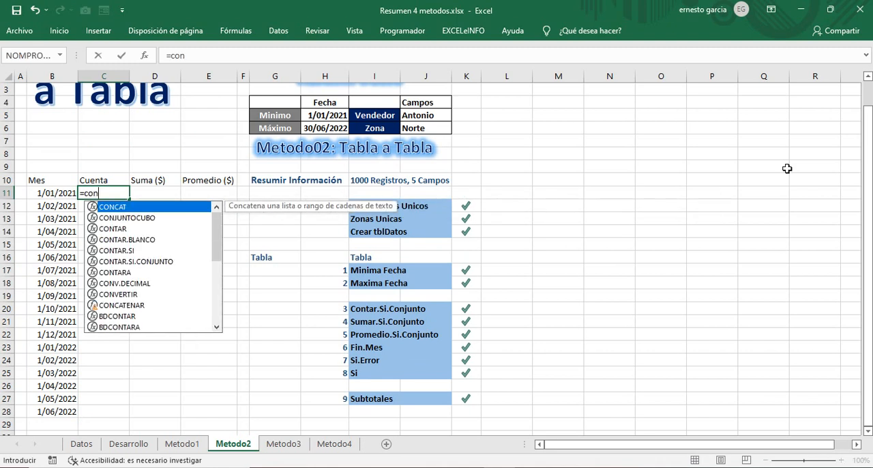
{"action": "type", "text": "tar.si.co"}
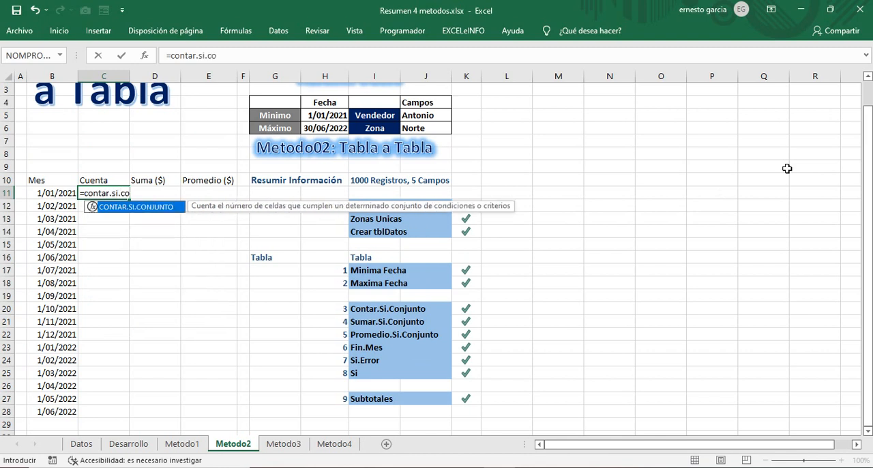
{"action": "double_click", "coordinate": [149, 206]}
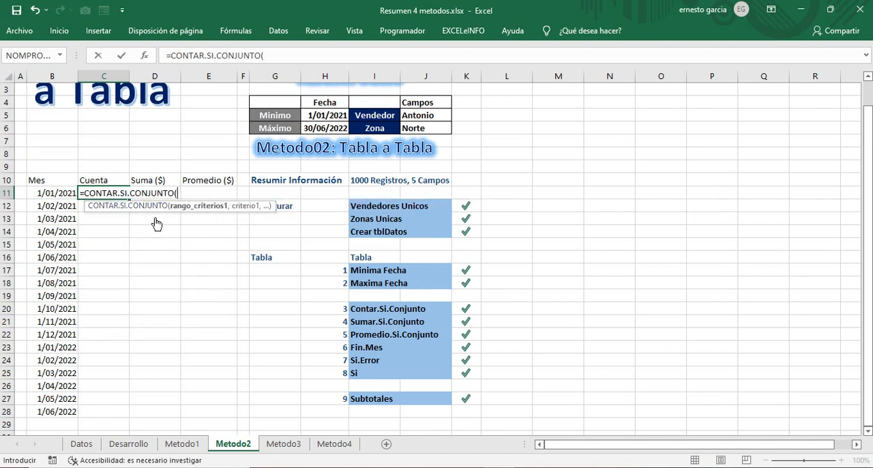
{"action": "key", "text": "ctrl+a"}
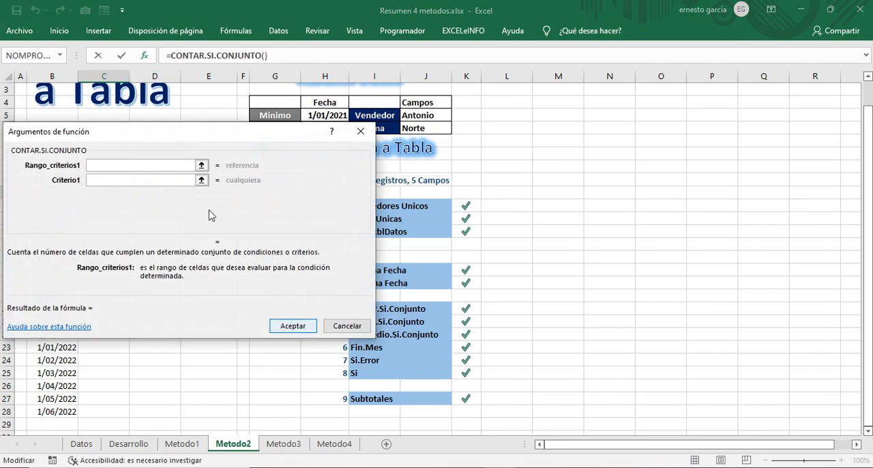
{"action": "left_click_drag", "start_coordinate": [152, 137], "coordinate": [628, 126]}
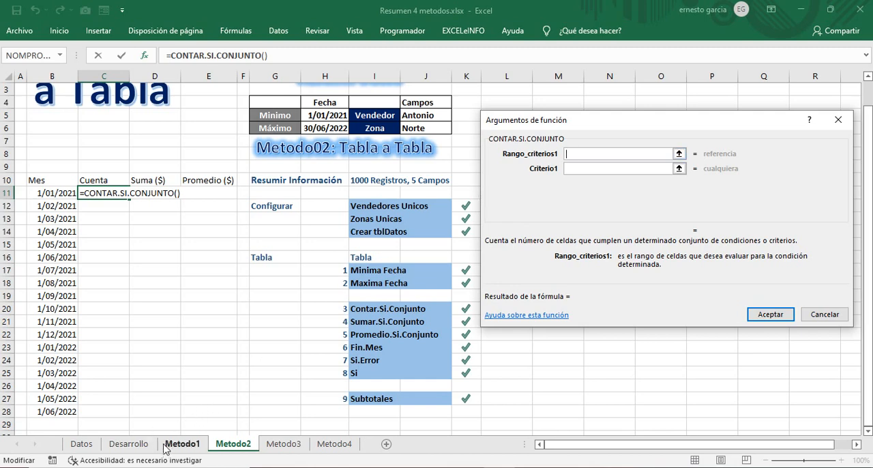
{"action": "left_click", "coordinate": [81, 444]}
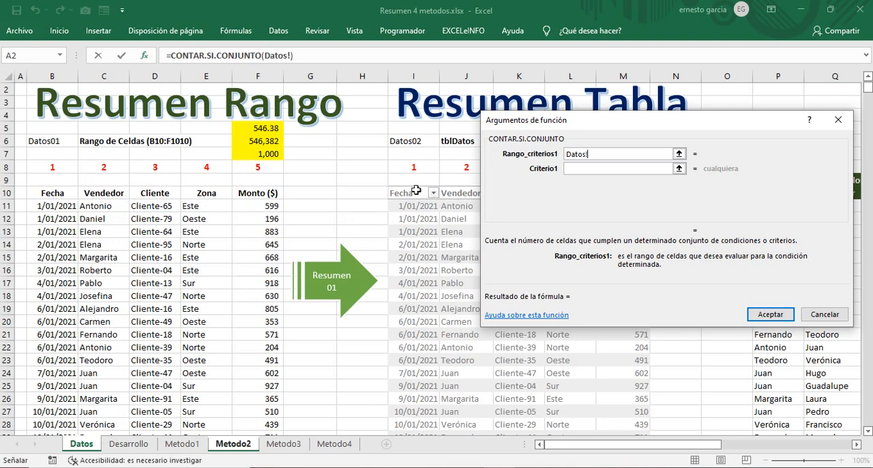
{"action": "left_click", "coordinate": [416, 186]}
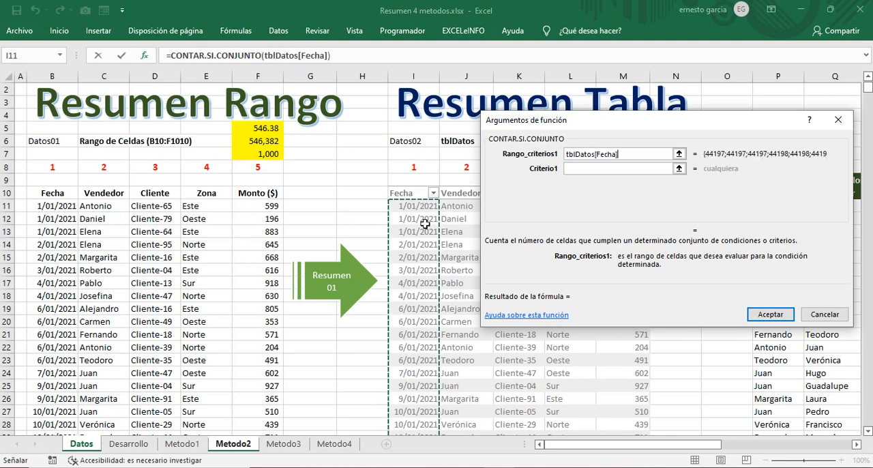
Step: Set the first criterion of the count to ">="&H5, referencing the minimum date
{"action": "left_click", "coordinate": [583, 168]}
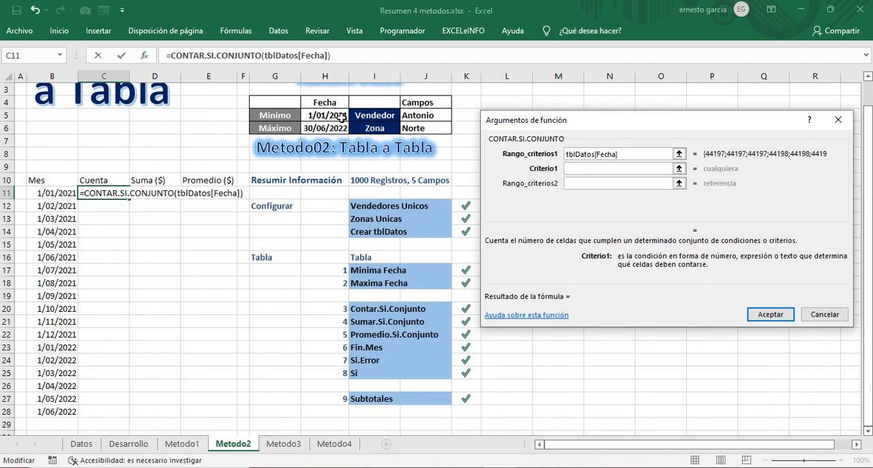
{"action": "type", "text": "\""}
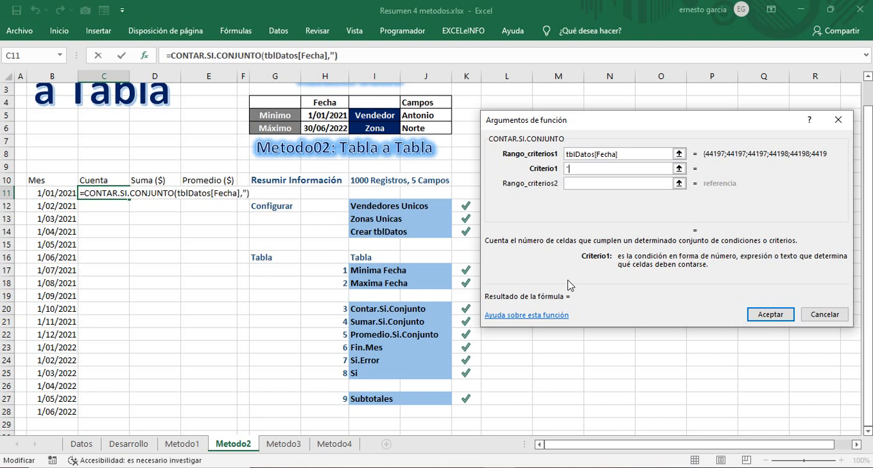
{"action": "type", "text": ">=\"&"}
{"action": "left_click", "coordinate": [325, 115]}
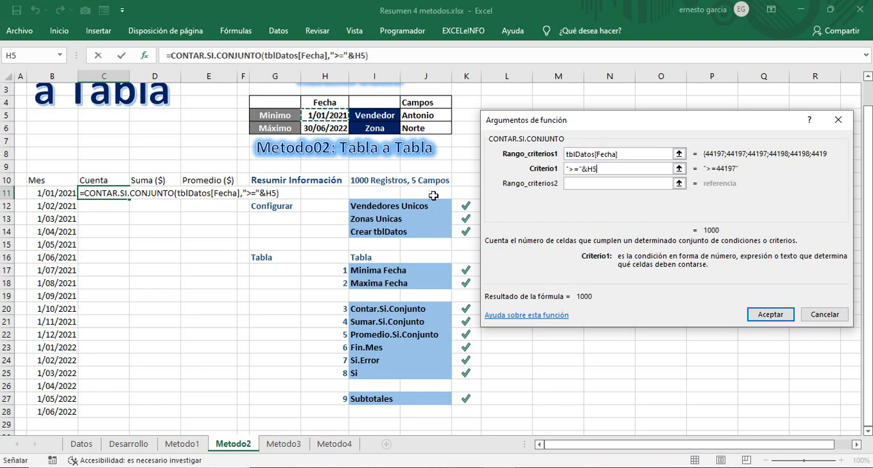
Step: Copy tblDatos[Fecha] from the first criteria range into the second criteria range
{"action": "left_click", "coordinate": [576, 184]}
{"action": "left_click_drag", "start_coordinate": [624, 155], "coordinate": [565, 160]}
{"action": "key", "text": "ctrl+c"}
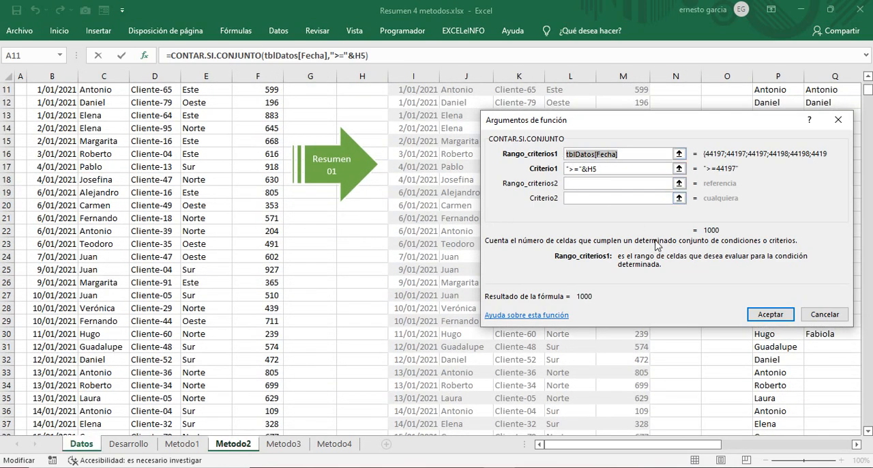
{"action": "left_click", "coordinate": [600, 184]}
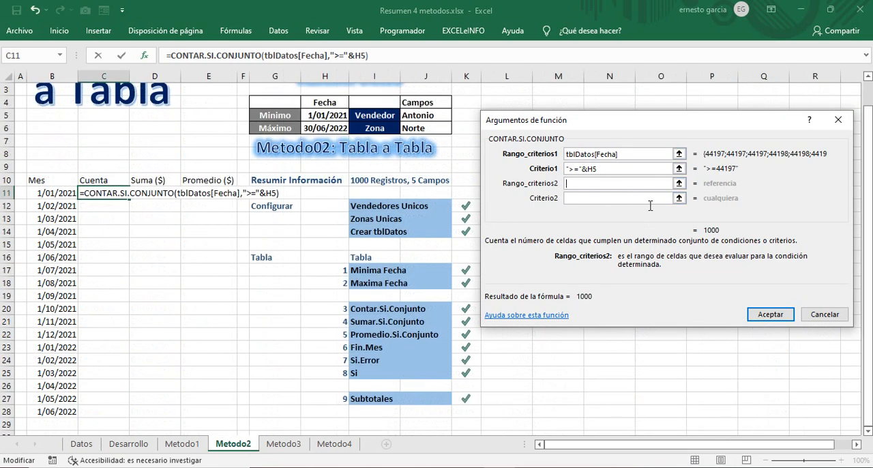
{"action": "key", "text": "ctrl+v"}
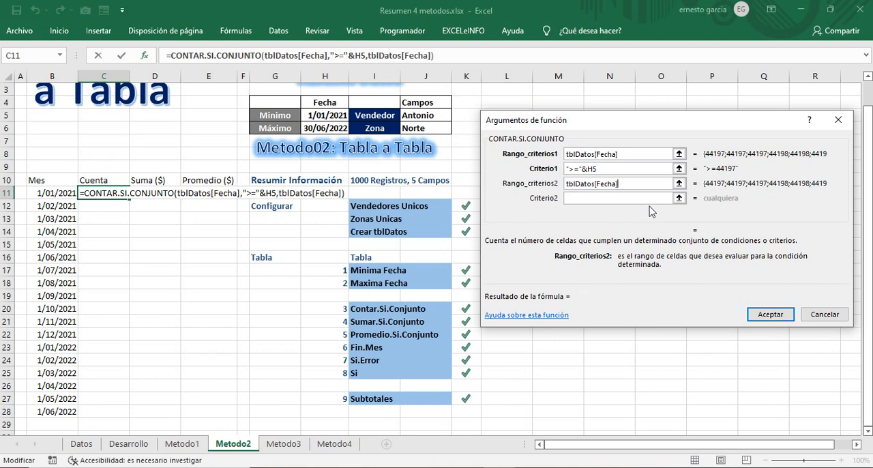
Step: Begin the second criterion as "<="&Fin.mes(B11, referencing the first month in the Mes column
{"action": "left_click", "coordinate": [590, 196]}
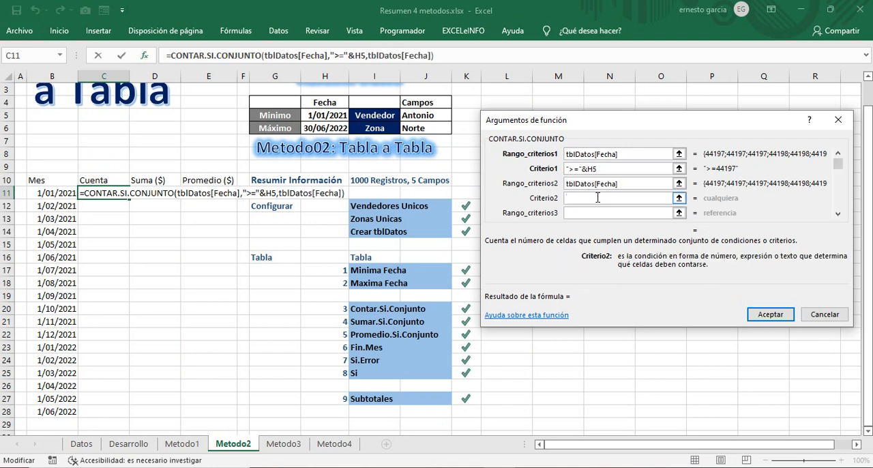
{"action": "type", "text": "\"<=\"&"}
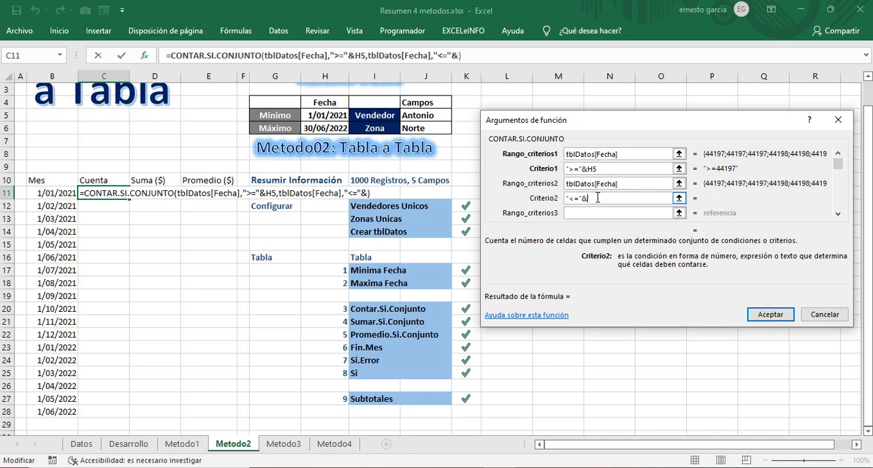
{"action": "type", "text": "Fin.mes"}
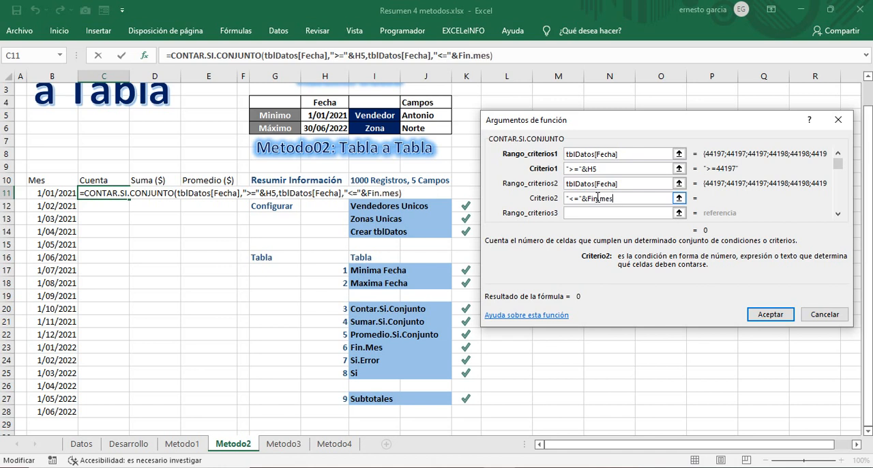
{"action": "type", "text": "("}
{"action": "left_click", "coordinate": [45, 193]}
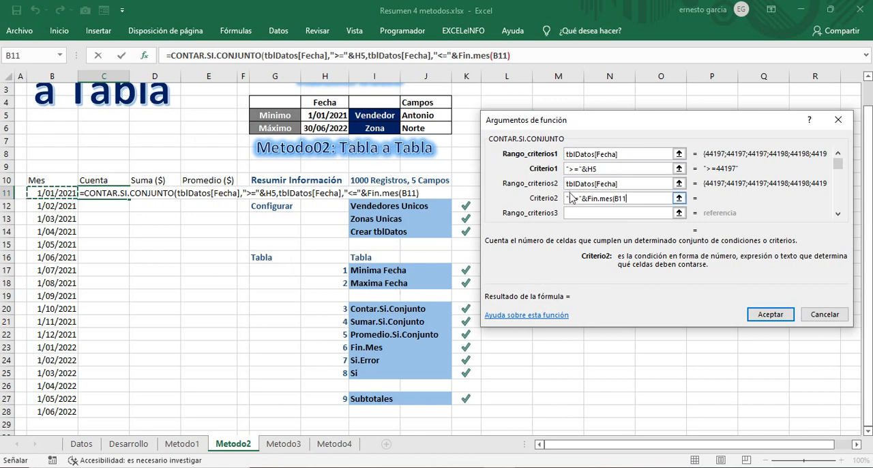
Step: Replace the H5 reference in the first criterion with B11, making it ">="&B11
{"action": "double_click", "coordinate": [595, 167]}
{"action": "left_click", "coordinate": [630, 216]}
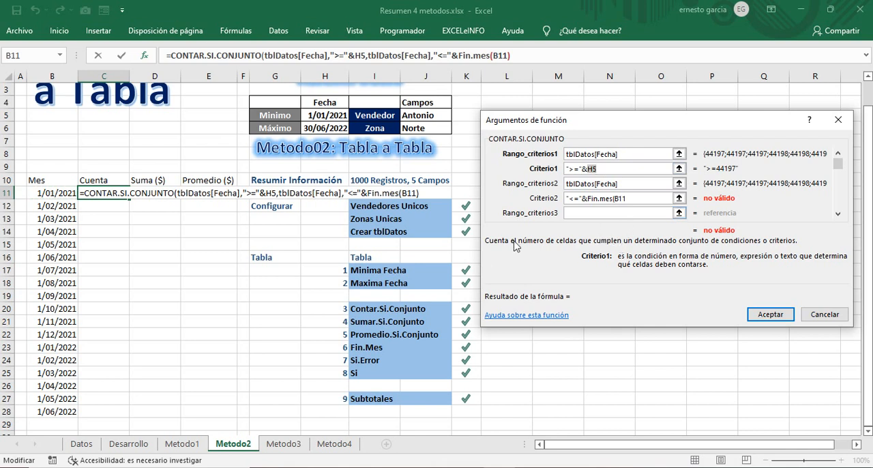
{"action": "left_click", "coordinate": [54, 193]}
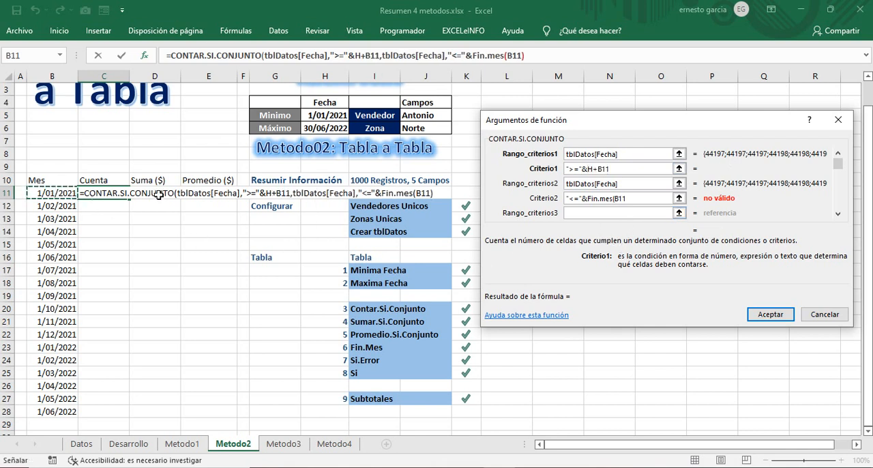
{"action": "left_click", "coordinate": [598, 168]}
{"action": "key", "text": "BackSpace"}
{"action": "key", "text": "BackSpace"}
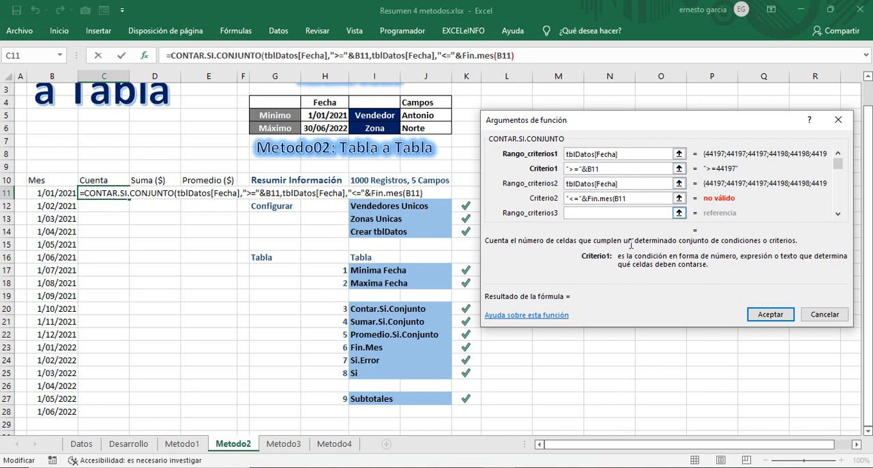
Step: Complete the second criterion as "<="&Fin.mes(B11,0) by adding the zero-month offset and closing parenthesis
{"action": "left_click", "coordinate": [622, 198]}
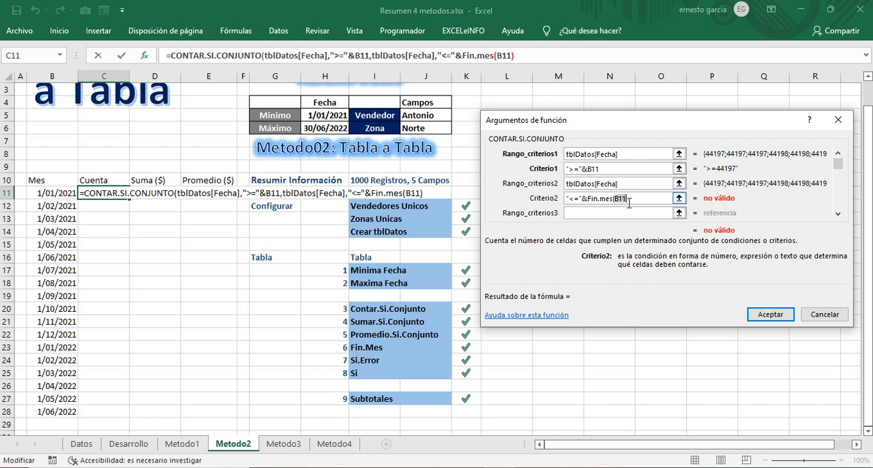
{"action": "left_click", "coordinate": [629, 199]}
{"action": "type", "text": ",0)"}
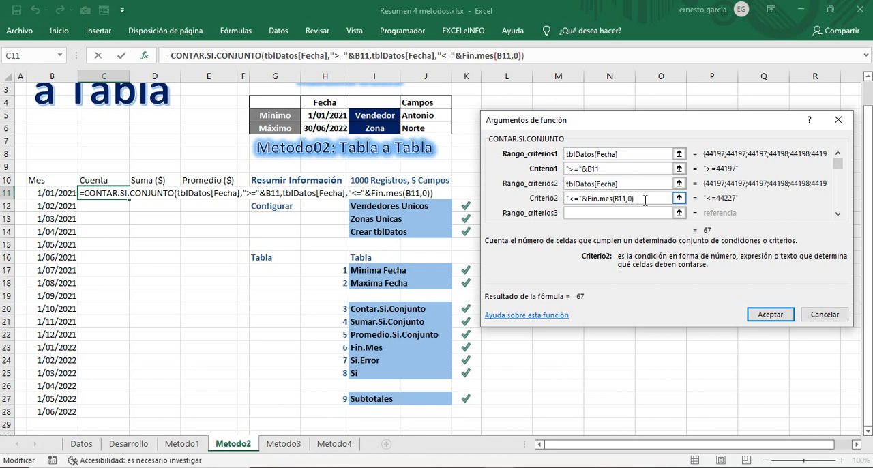
Step: Set the third criteria range of the count to tblDatos[Vendedor] by picking the Vendedor column on the Datos sheet
{"action": "left_click", "coordinate": [652, 213]}
{"action": "left_click", "coordinate": [604, 212]}
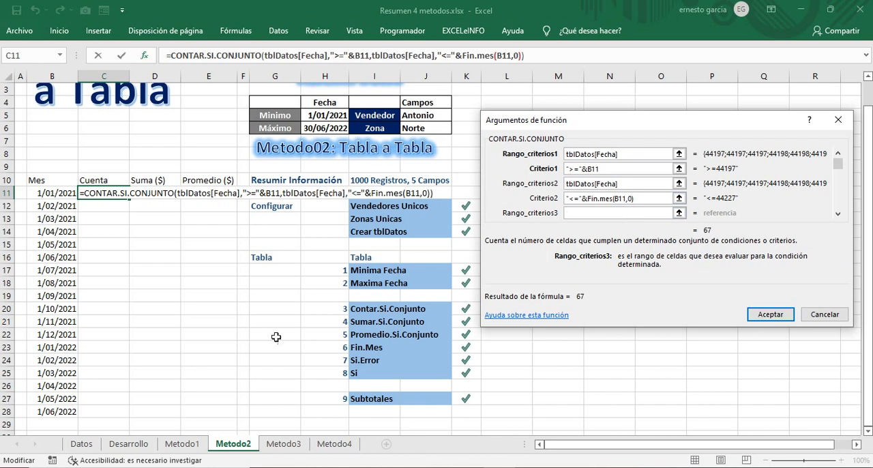
{"action": "left_click", "coordinate": [88, 444]}
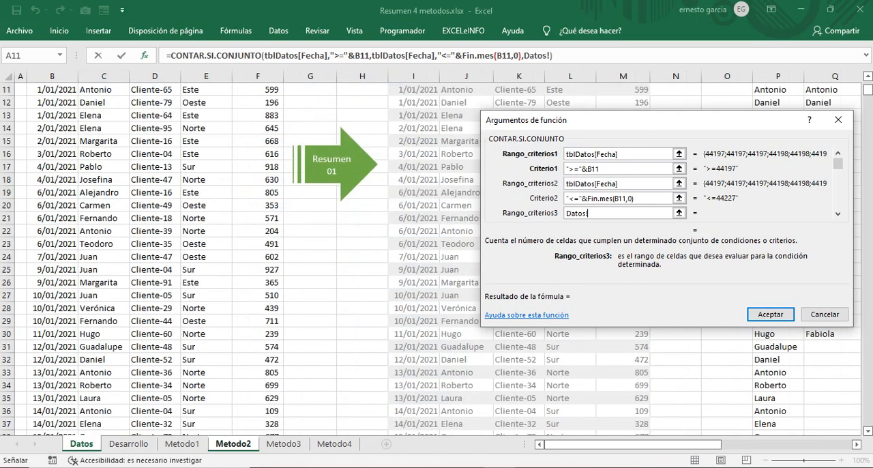
{"action": "scroll", "coordinate": [869, 101], "scroll_direction": "up", "scroll_amount": 4}
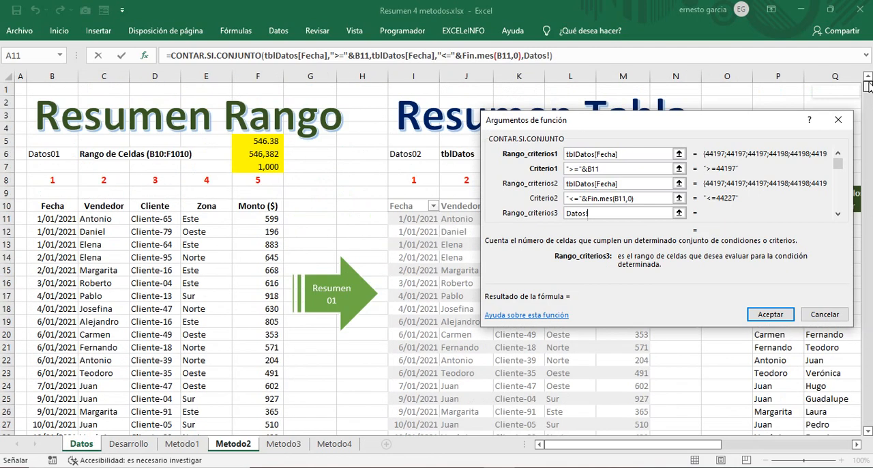
{"action": "left_click_drag", "start_coordinate": [665, 127], "coordinate": [440, 265]}
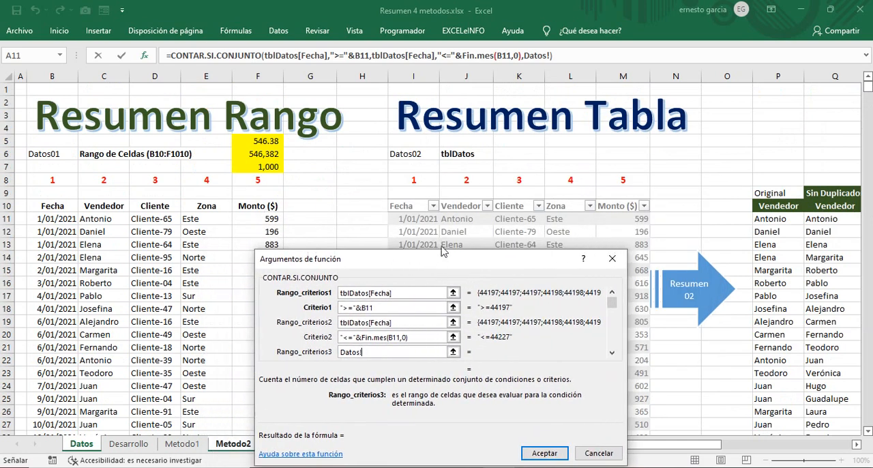
{"action": "left_click", "coordinate": [463, 200]}
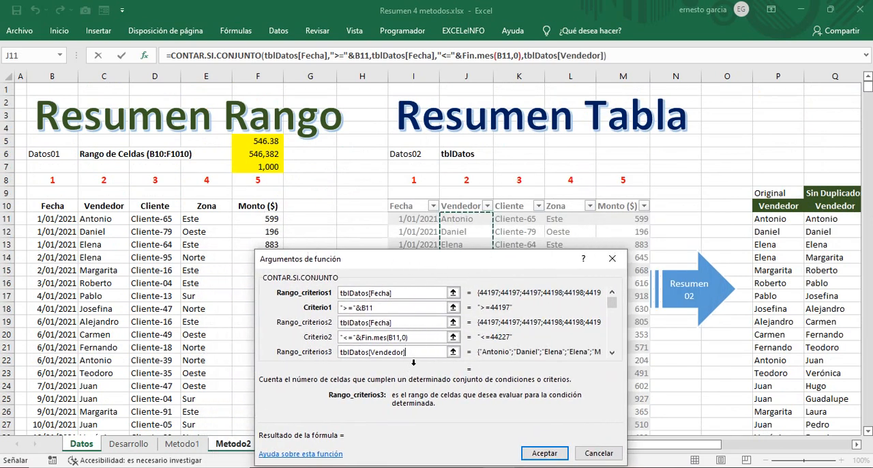
Step: Set the third criterion to the vendor cell J5 on the Metodo2 sheet
{"action": "left_click", "coordinate": [612, 352]}
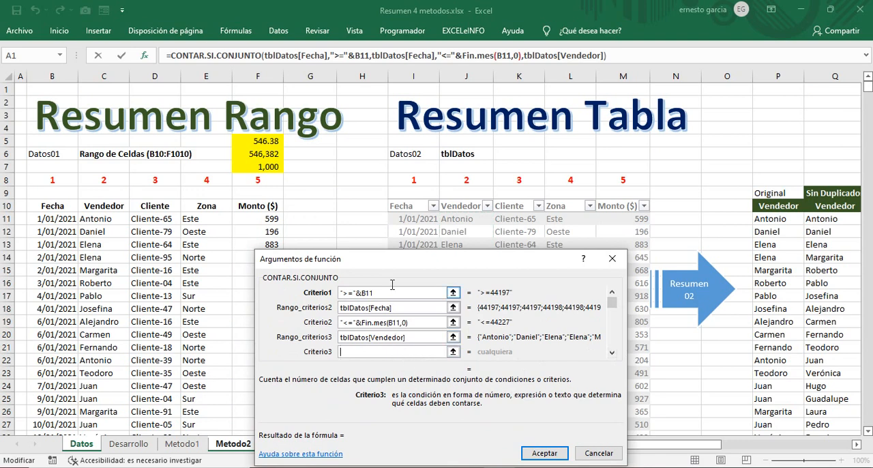
{"action": "left_click_drag", "start_coordinate": [389, 264], "coordinate": [467, 189]}
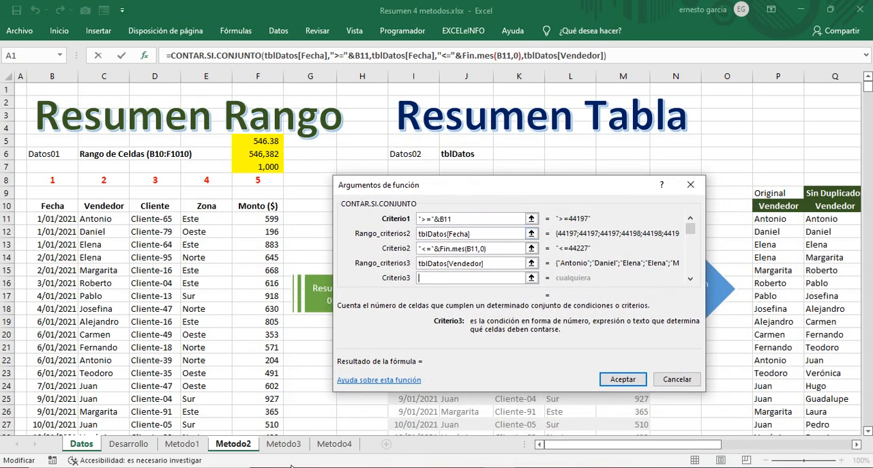
{"action": "left_click", "coordinate": [235, 444]}
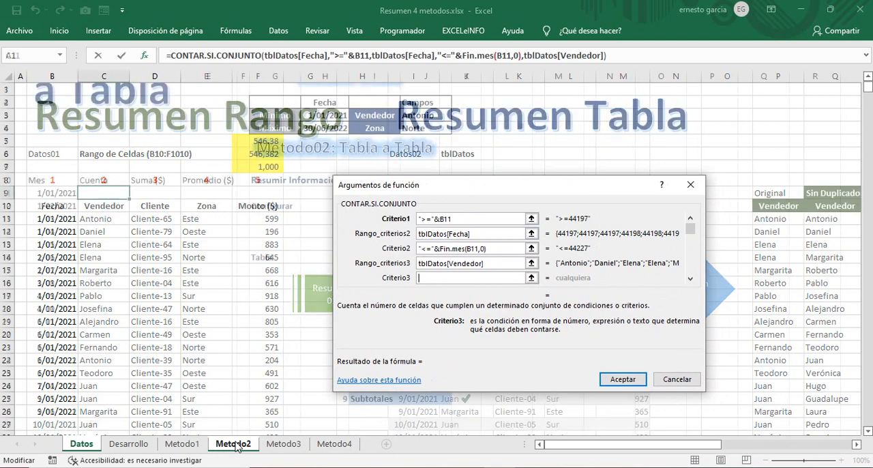
{"action": "left_click", "coordinate": [428, 119]}
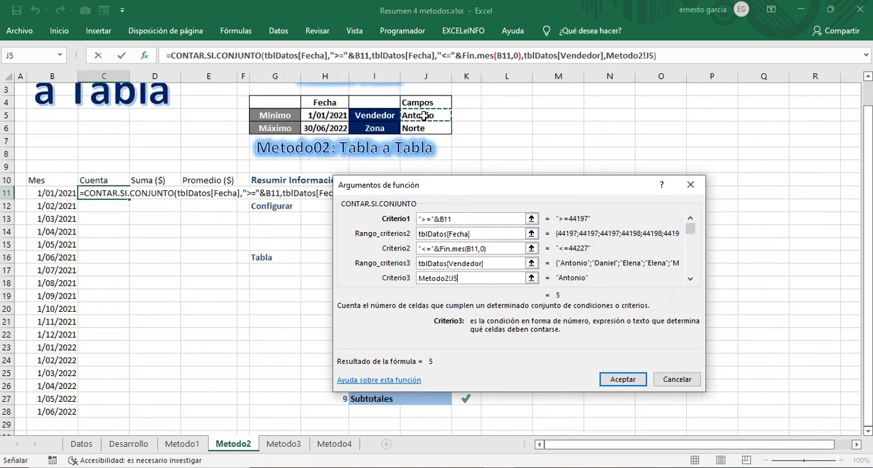
Step: Remove the sheet prefix from the third criterion and make its reference absolute as $J$5
{"action": "left_click", "coordinate": [452, 278]}
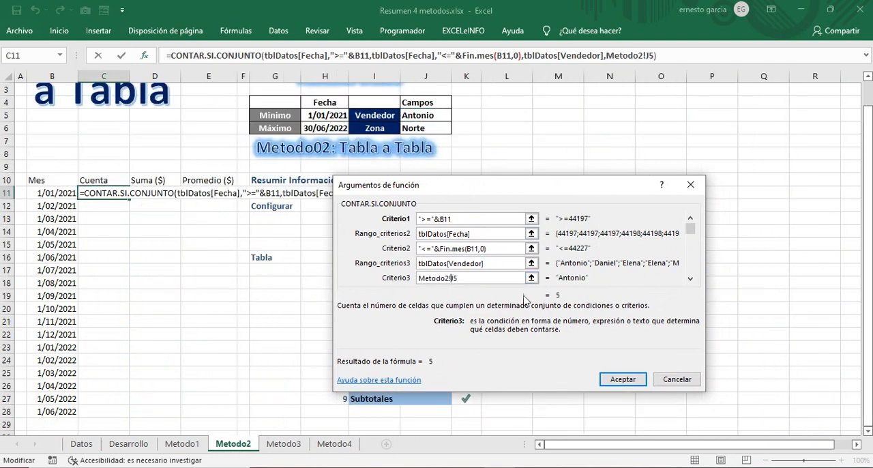
{"action": "key", "text": "BackSpace"}
{"action": "key", "text": "BackSpace"}
{"action": "key", "text": "BackSpace"}
{"action": "key", "text": "BackSpace"}
{"action": "key", "text": "BackSpace"}
{"action": "key", "text": "BackSpace"}
{"action": "key", "text": "BackSpace"}
{"action": "key", "text": "BackSpace"}
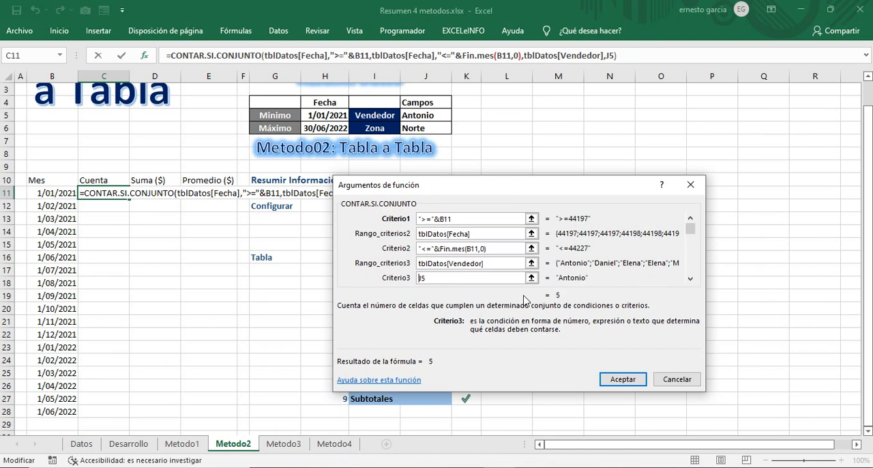
{"action": "left_click", "coordinate": [431, 277]}
{"action": "key", "text": "F4"}
Step: Copy tblDatos[Vendedor] into the fourth criteria range and change its column name to make it tblDatos[Zona]
{"action": "left_click", "coordinate": [690, 280]}
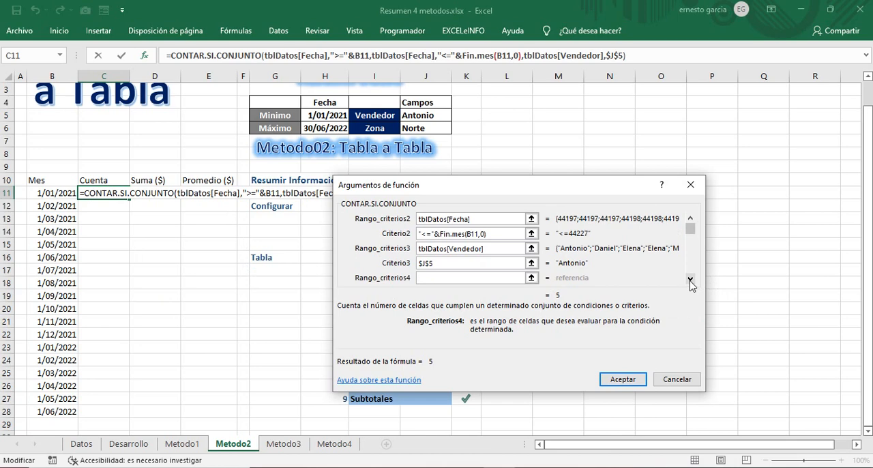
{"action": "left_click", "coordinate": [493, 248]}
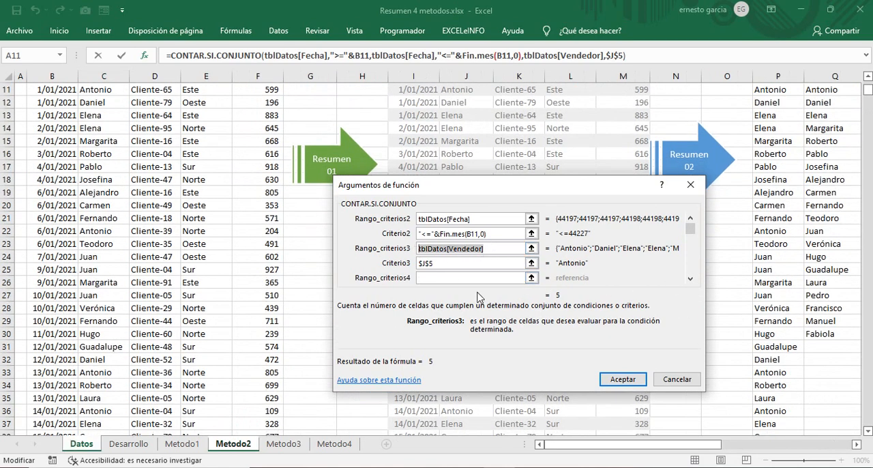
{"action": "left_click", "coordinate": [459, 278]}
{"action": "key", "text": "ctrl+v"}
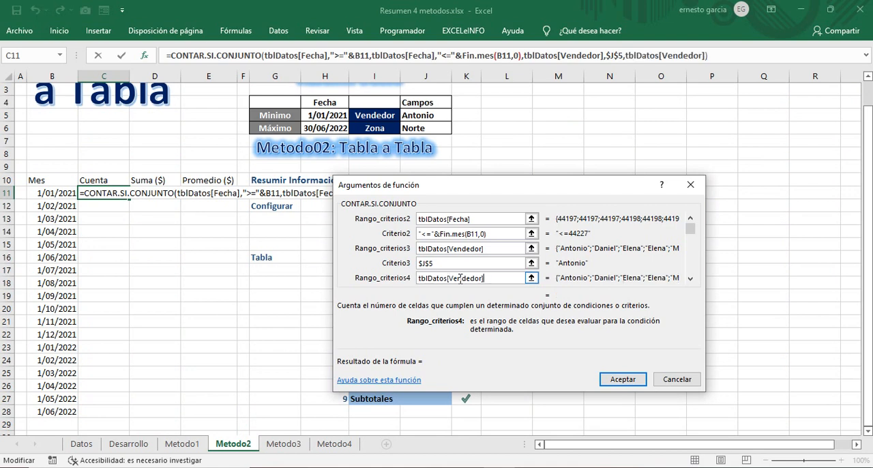
{"action": "left_click_drag", "start_coordinate": [452, 276], "coordinate": [484, 278]}
{"action": "key", "text": "BackSpace"}
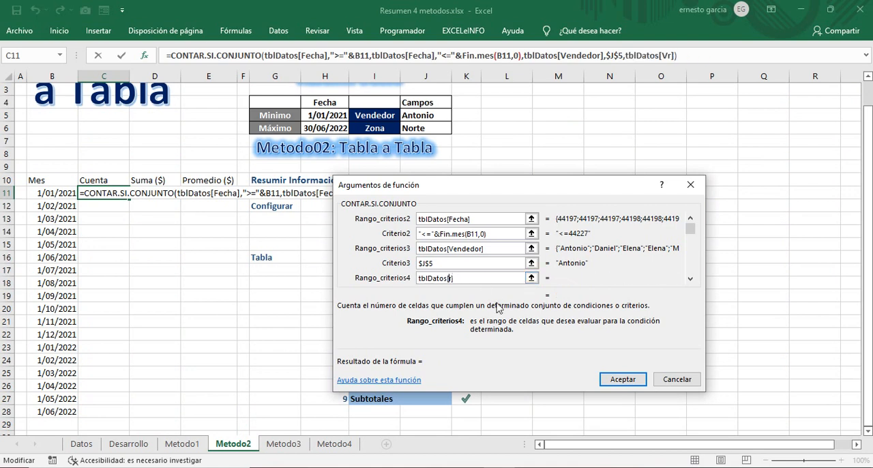
{"action": "type", "text": "Zona"}
{"action": "key", "text": "Delete"}
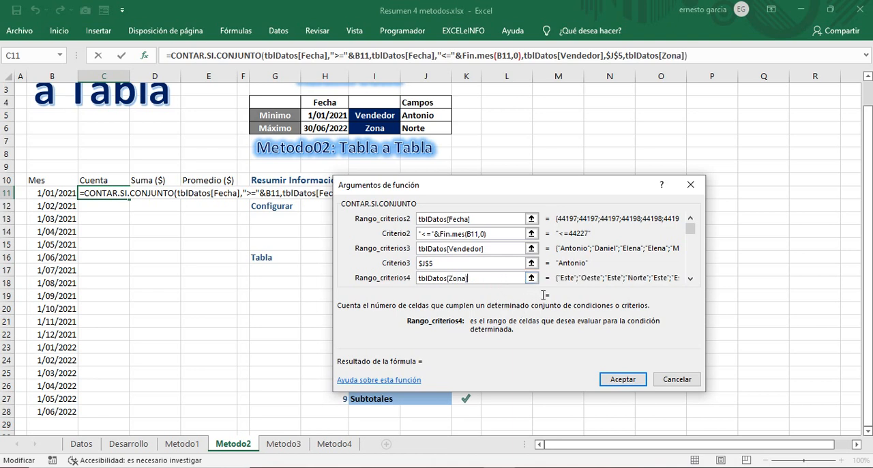
Step: Set the fourth criterion to the absolute zone cell $J$6 and fill the finished count formula down the Cuenta column to C28
{"action": "left_click", "coordinate": [690, 279]}
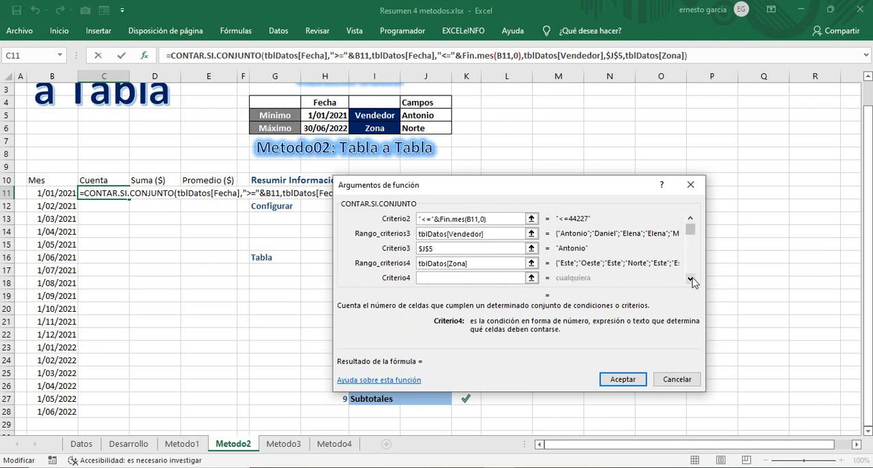
{"action": "left_click", "coordinate": [407, 128]}
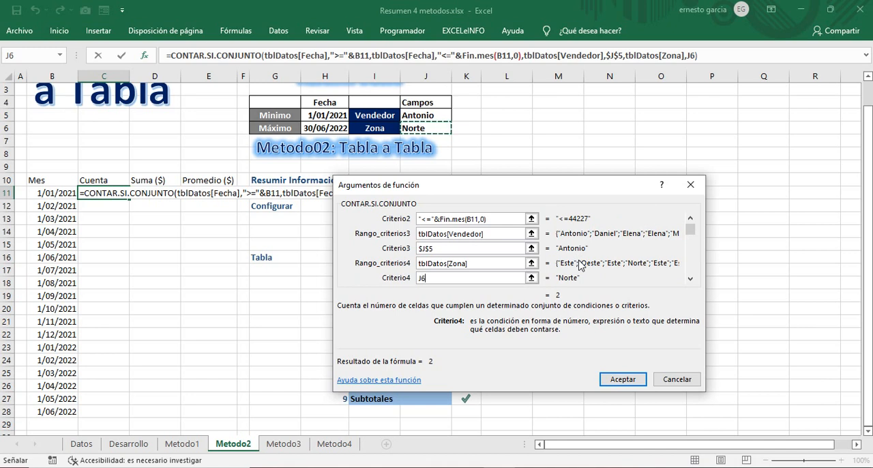
{"action": "key", "text": "F4"}
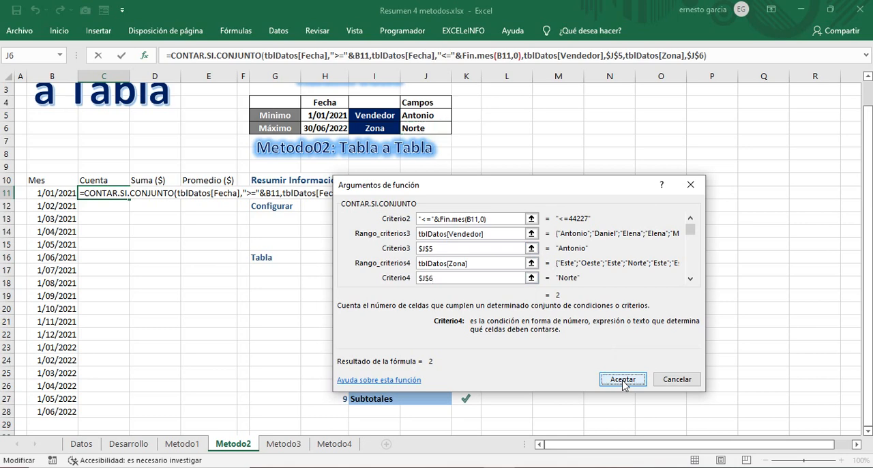
{"action": "left_click", "coordinate": [622, 379]}
{"action": "left_click_drag", "start_coordinate": [129, 197], "coordinate": [116, 415]}
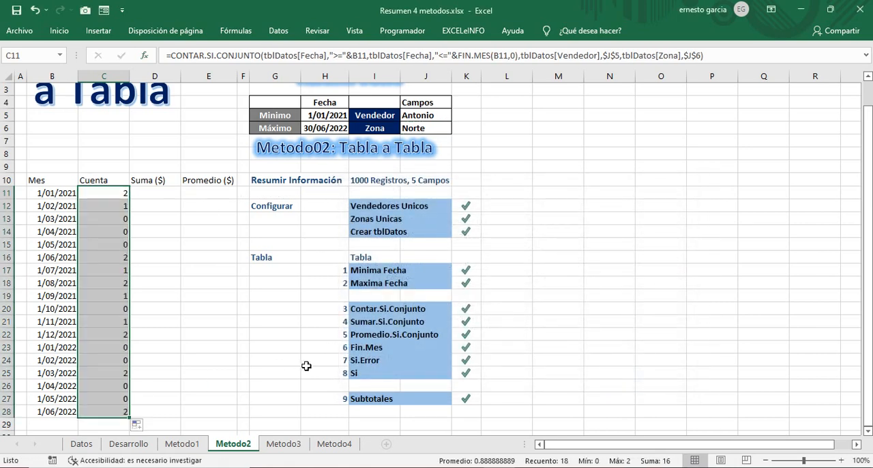
Step: Copy the full text of the C11 count formula into D11 under Suma ($), keeping its references unchanged
{"action": "left_click", "coordinate": [157, 194]}
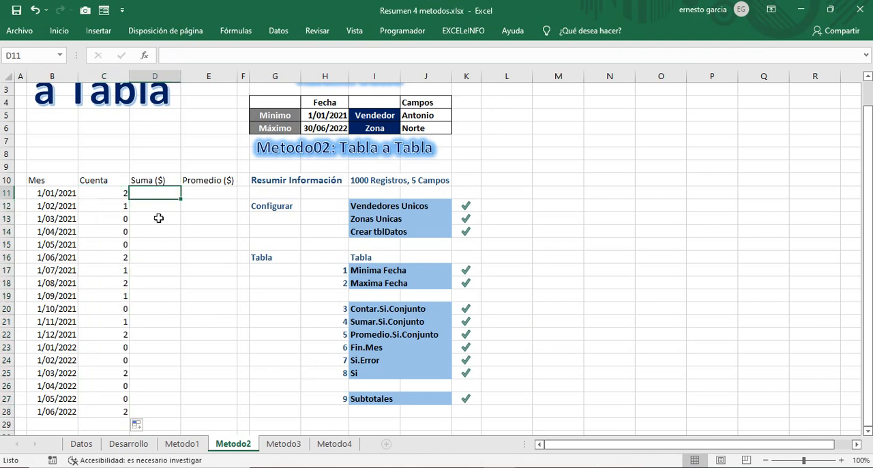
{"action": "left_click", "coordinate": [119, 193]}
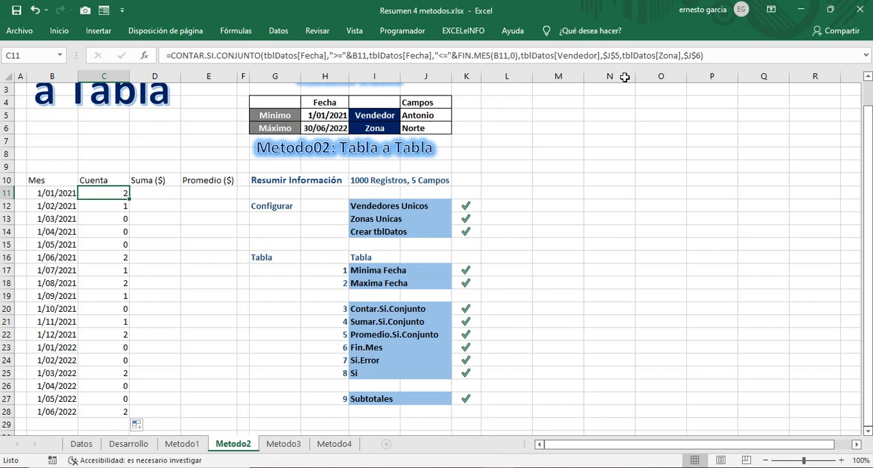
{"action": "left_click_drag", "start_coordinate": [721, 56], "coordinate": [118, 25]}
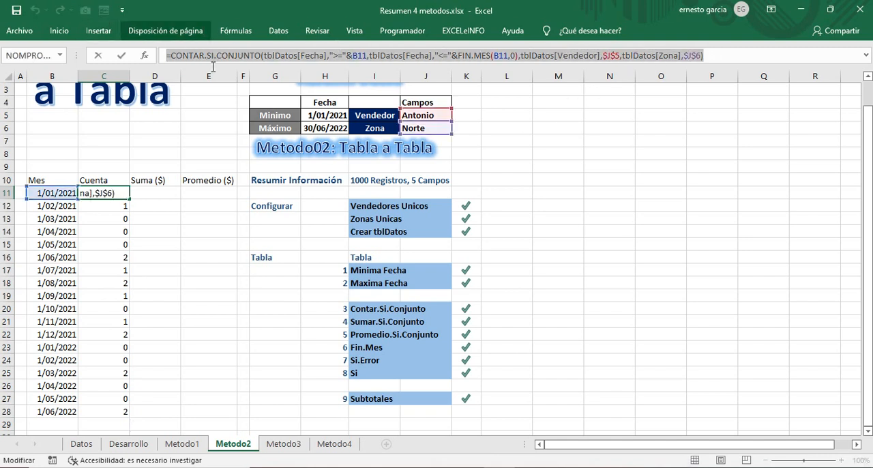
{"action": "key", "text": "Escape"}
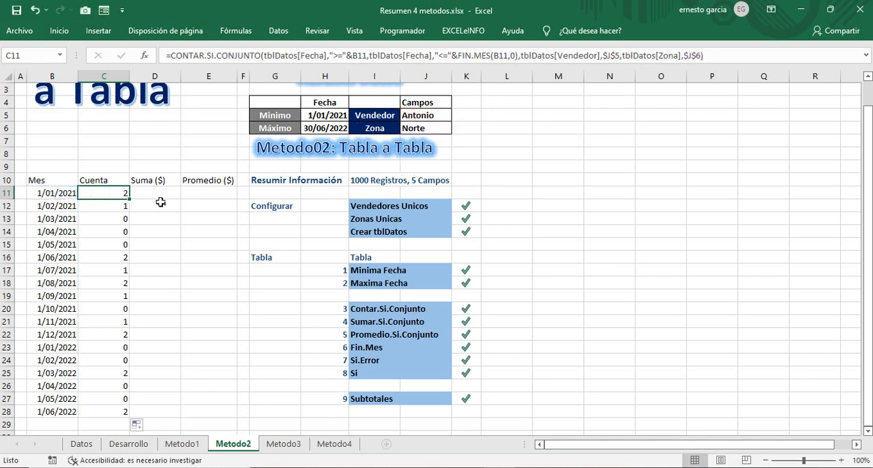
{"action": "left_click", "coordinate": [157, 191]}
{"action": "double_click", "coordinate": [157, 192]}
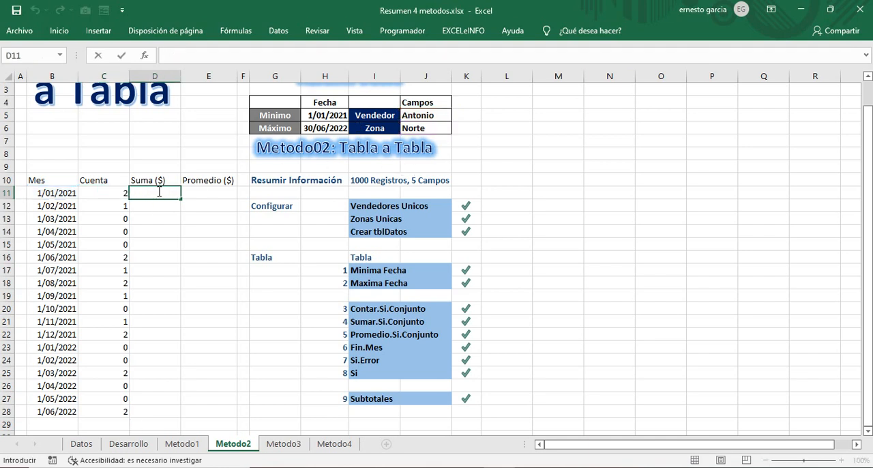
{"action": "key", "text": "ctrl+v"}
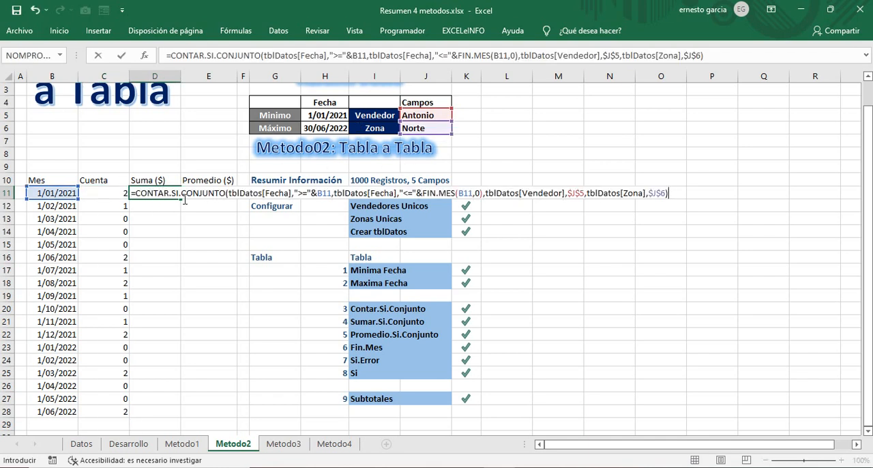
{"action": "key", "text": "Return"}
Step: Paste the same copied count formula into E11 under Promedio ($)
{"action": "left_click", "coordinate": [212, 196]}
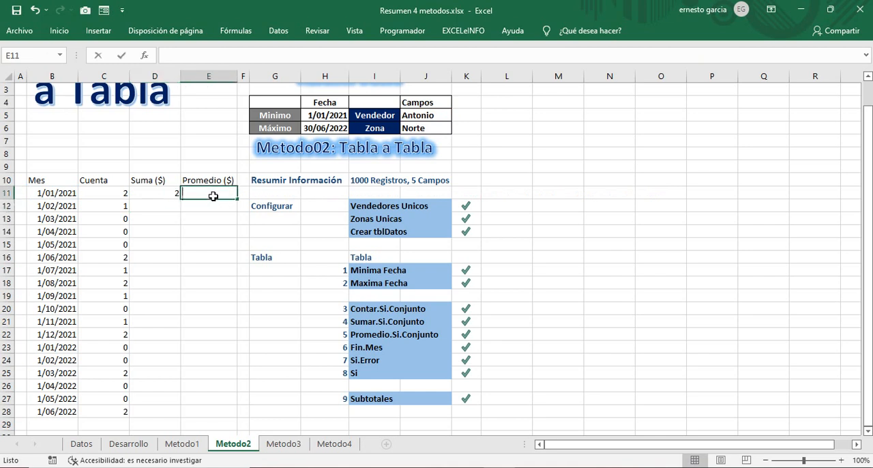
{"action": "double_click", "coordinate": [213, 196]}
{"action": "key", "text": "ctrl+v"}
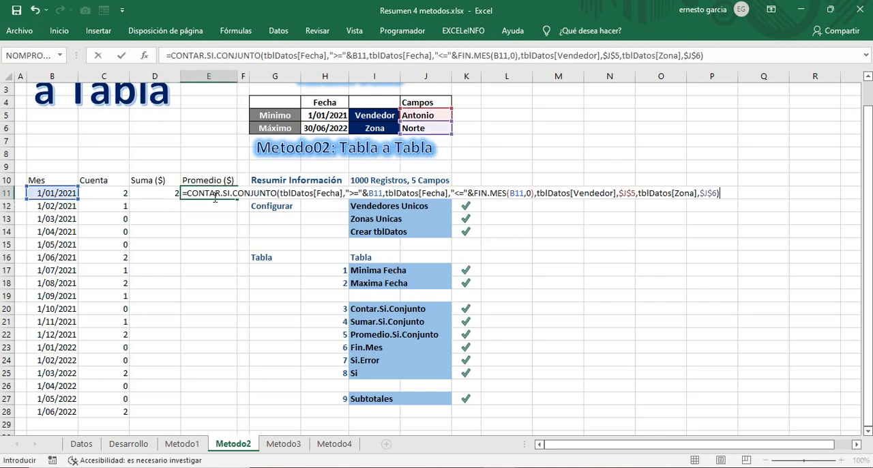
{"action": "key", "text": "Return"}
Step: Change the function name in the D11 formula to SUMAR.SI.CONJUNTO and place the text cursor before its first argument
{"action": "left_click", "coordinate": [175, 194]}
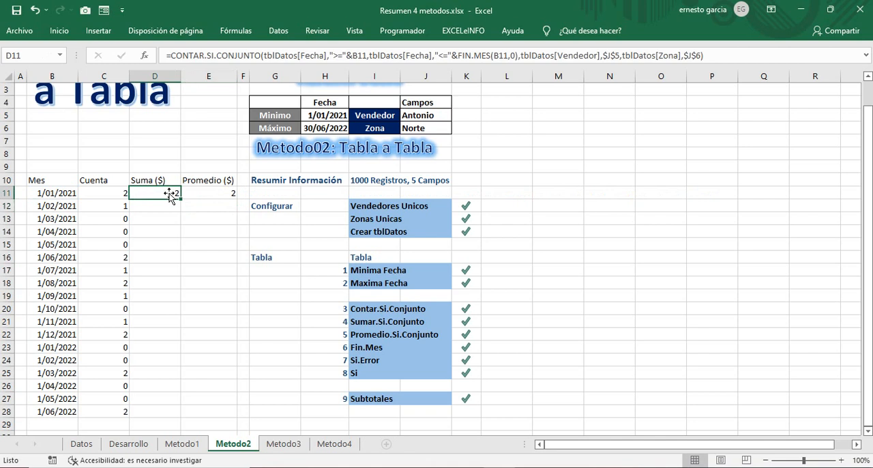
{"action": "double_click", "coordinate": [176, 194]}
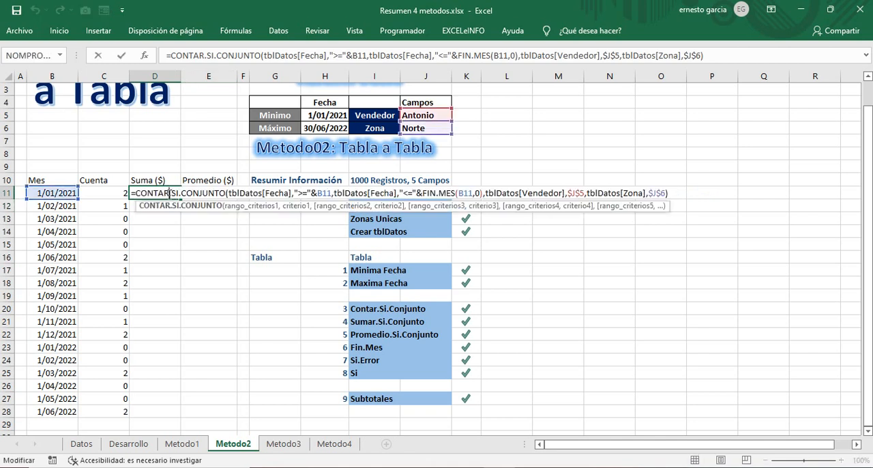
{"action": "left_click", "coordinate": [203, 54]}
{"action": "left_click", "coordinate": [191, 55]}
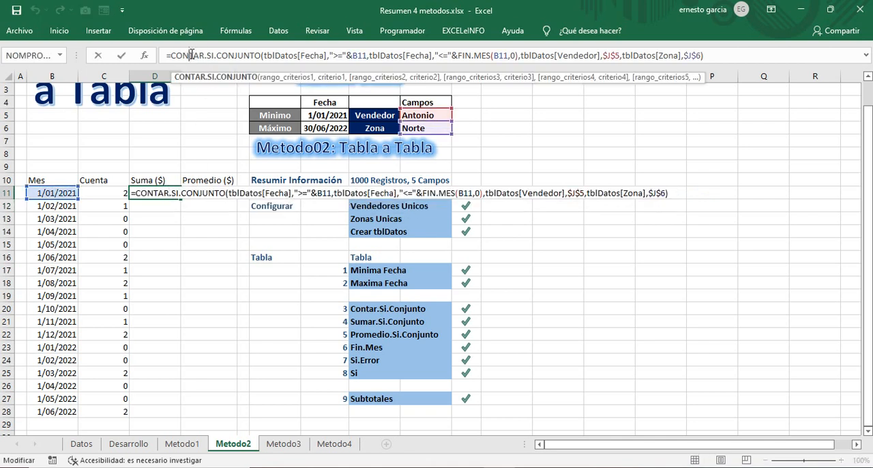
{"action": "key", "text": "BackSpace"}
{"action": "key", "text": "BackSpace"}
{"action": "key", "text": "BackSpace"}
{"action": "key", "text": "BackSpace"}
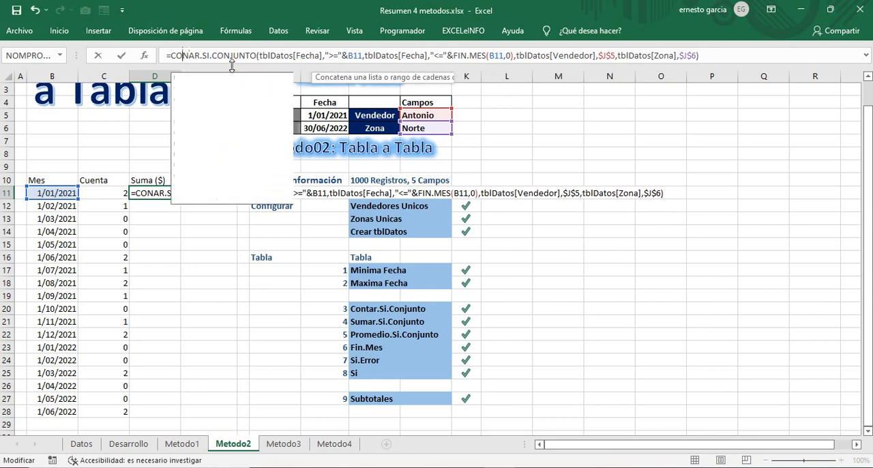
{"action": "type", "text": "suma"}
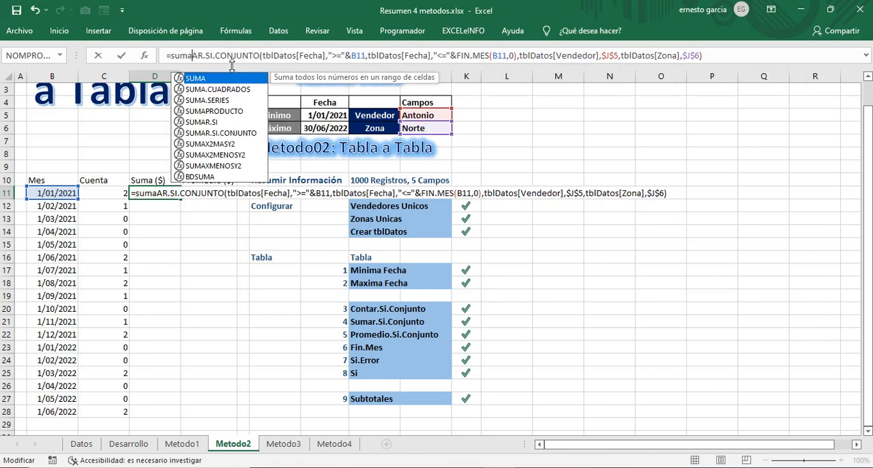
{"action": "key", "text": "BackSpace"}
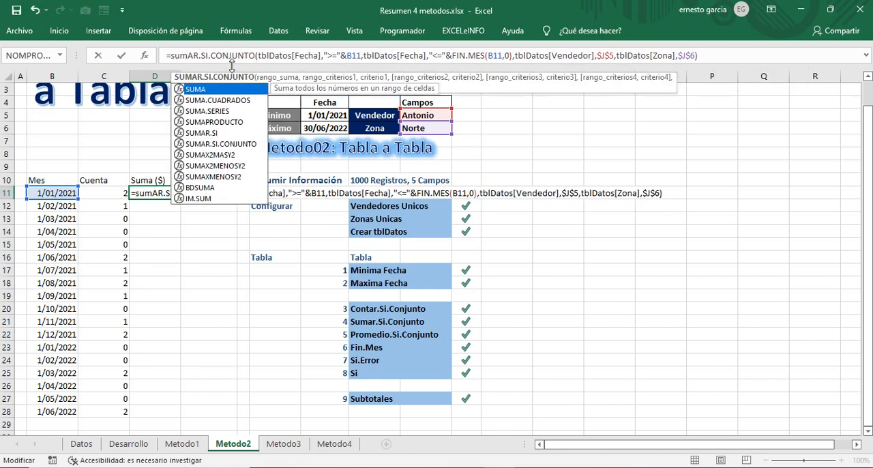
{"action": "left_click", "coordinate": [261, 54]}
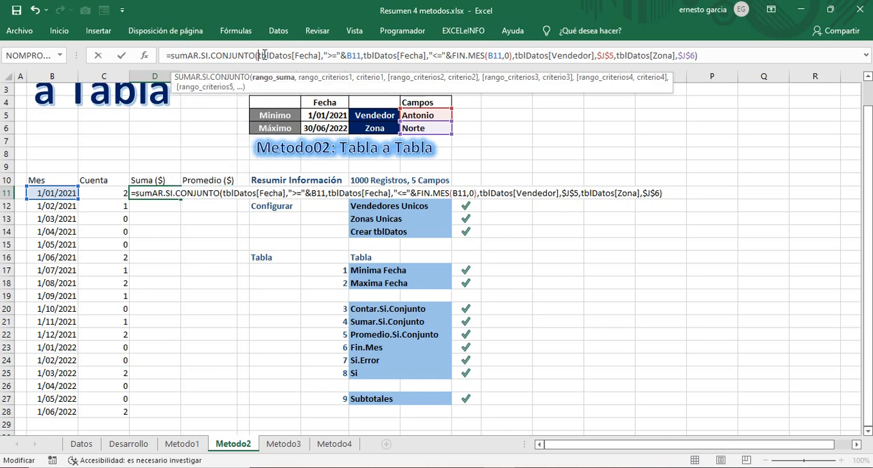
Step: Insert an additional first argument in the D11 SUMAR.SI.CONJUNTO formula and paste tblDatos[Fecha] as its sum range
{"action": "type", "text": ","}
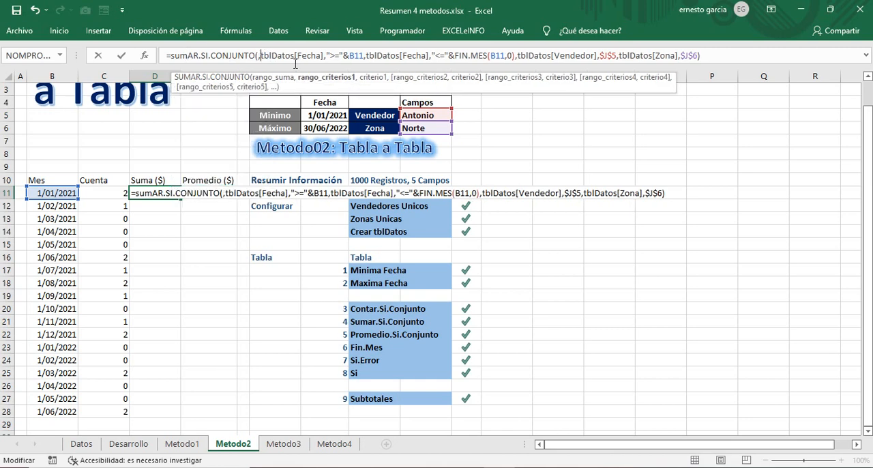
{"action": "left_click", "coordinate": [144, 55]}
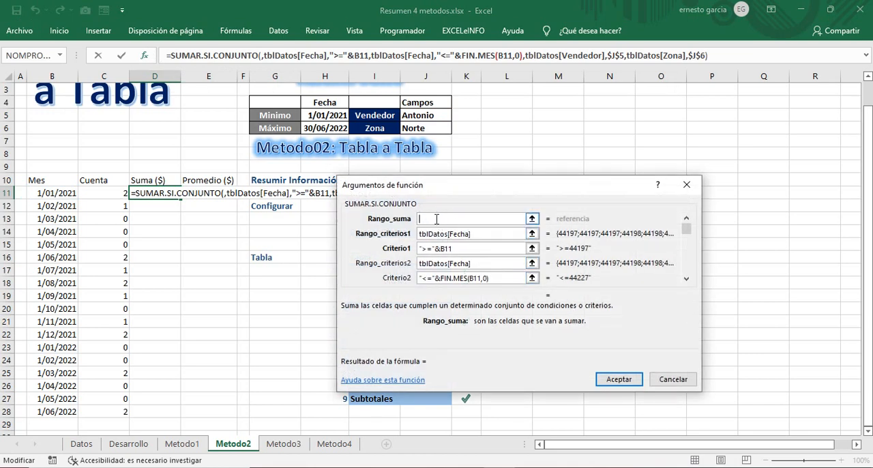
{"action": "left_click", "coordinate": [474, 233]}
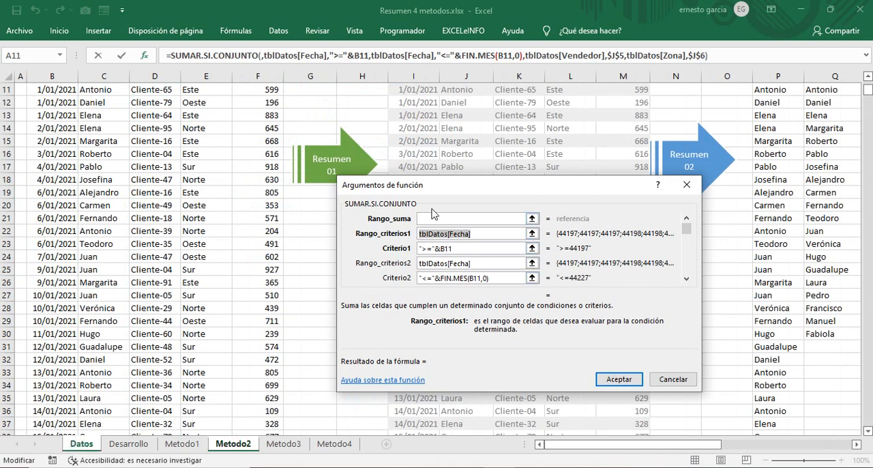
{"action": "left_click", "coordinate": [473, 218]}
{"action": "type", "text": "tblDatos[Fecha]"}
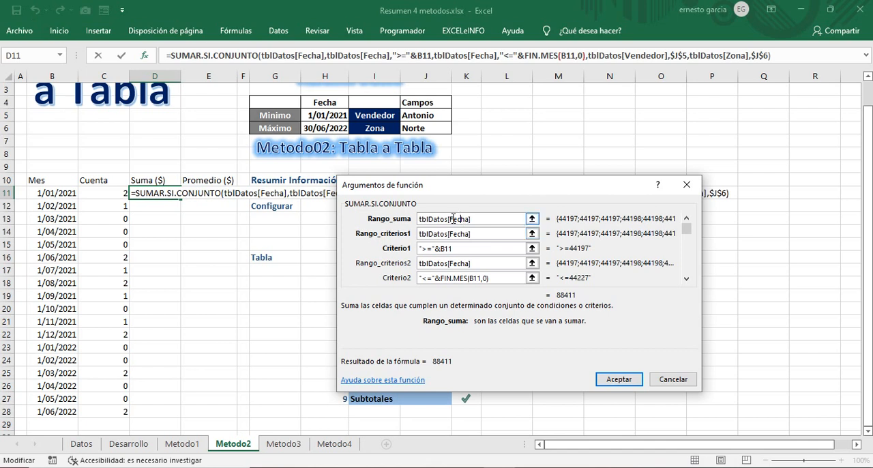
Step: Try to change the sum range of the D11 formula to tblDatos[Monto]
{"action": "type", "text": "a"}
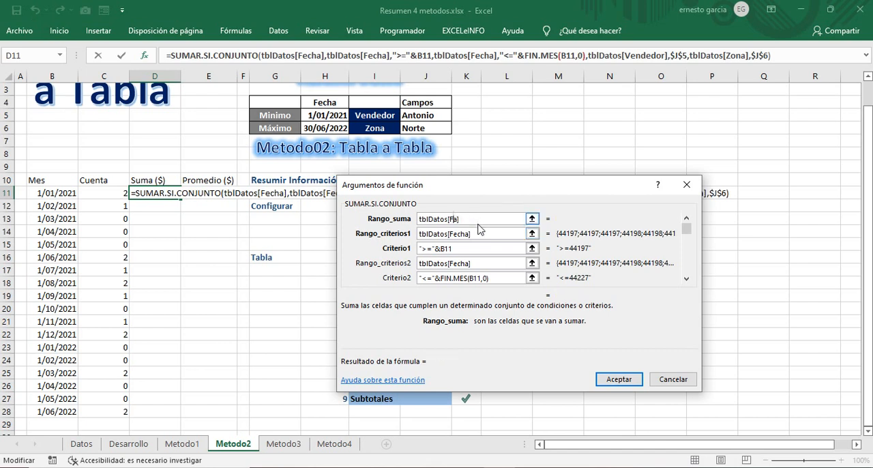
{"action": "key", "text": "BackSpace"}
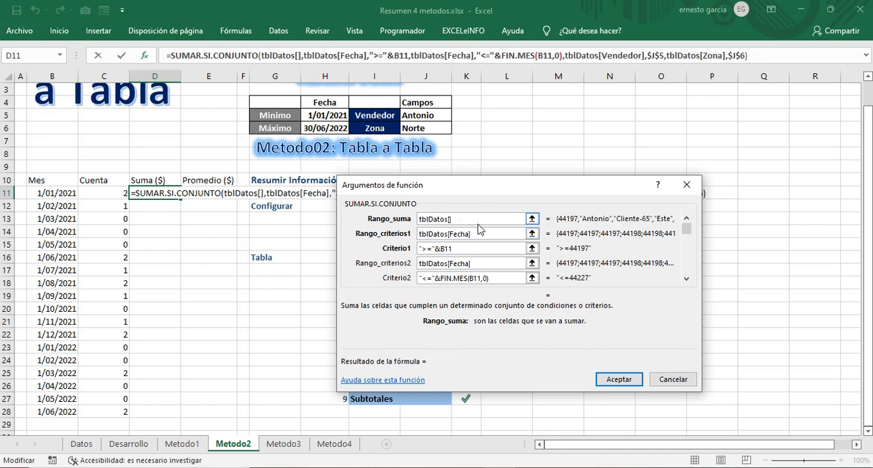
{"action": "type", "text": "Monto"}
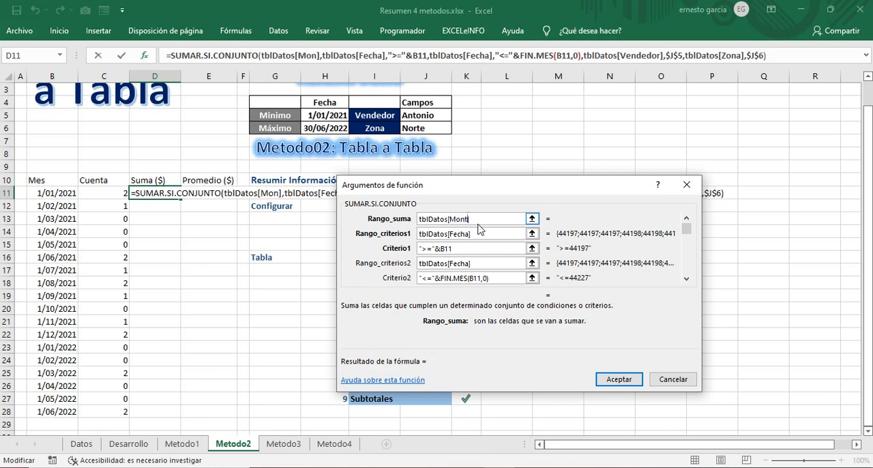
{"action": "left_click", "coordinate": [616, 380]}
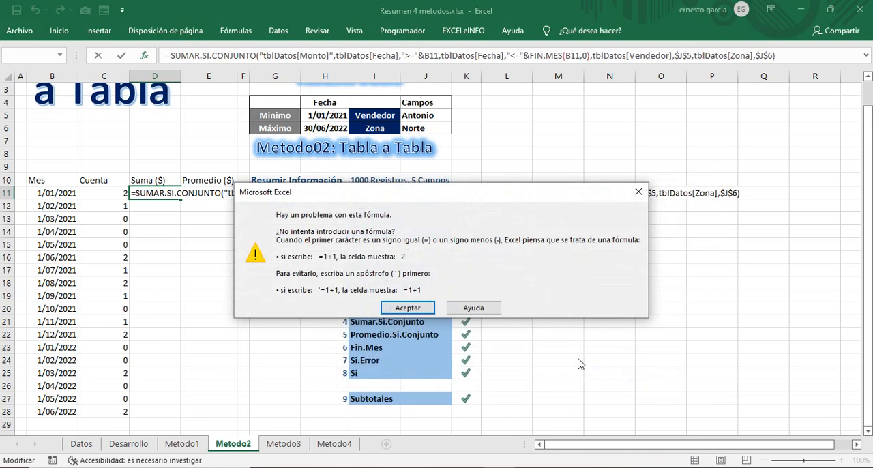
{"action": "left_click", "coordinate": [408, 307]}
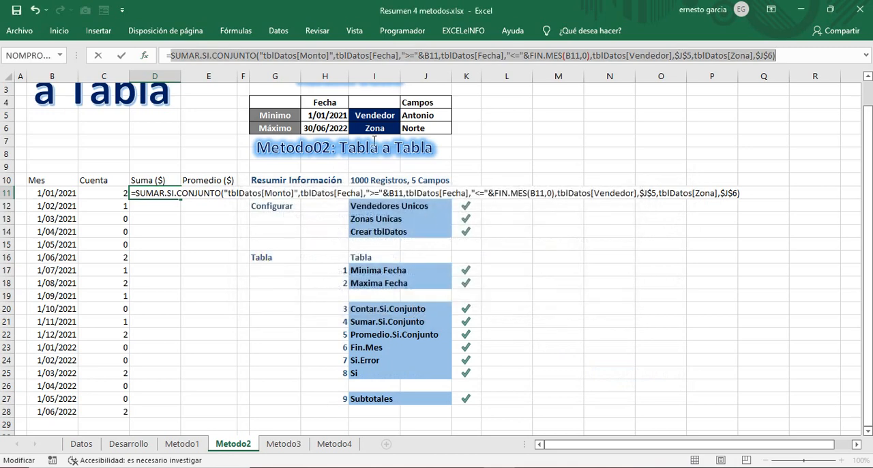
Step: Remove the quotation marks around tblDatos[Monto] in the D11 formula and try to enter it
{"action": "left_click", "coordinate": [265, 56]}
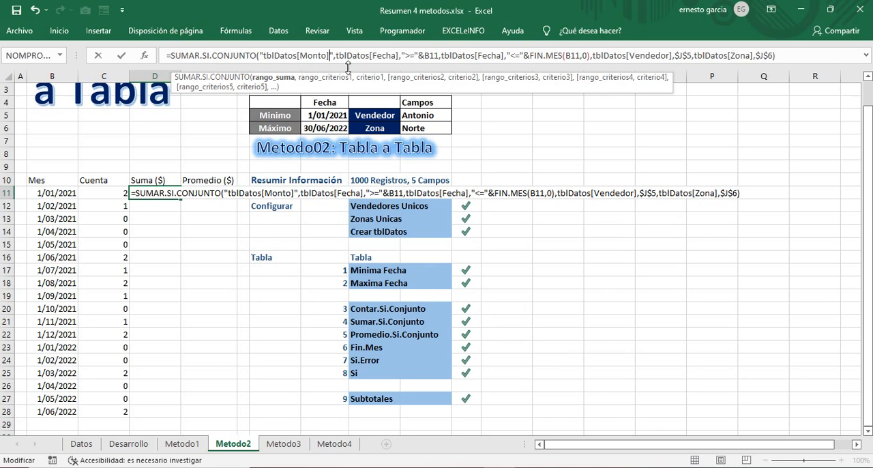
{"action": "key", "text": "Delete"}
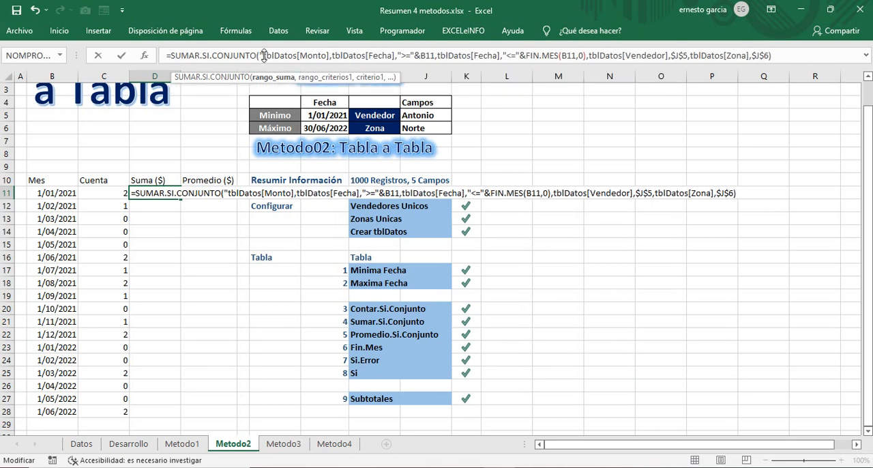
{"action": "key", "text": "BackSpace"}
{"action": "key", "text": "Return"}
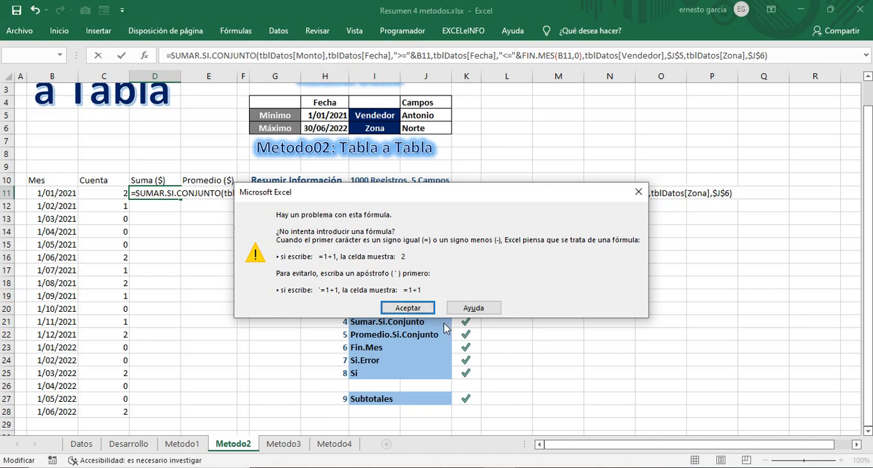
{"action": "left_click", "coordinate": [408, 308]}
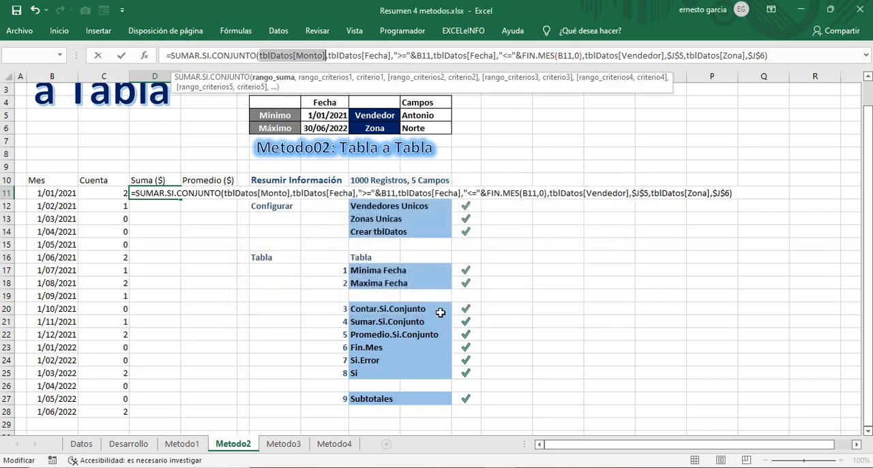
Step: Set D11's sum range to the tblDatos[Monto ($)] column from the Datos sheet and fill the formula down to D28
{"action": "left_click", "coordinate": [143, 55]}
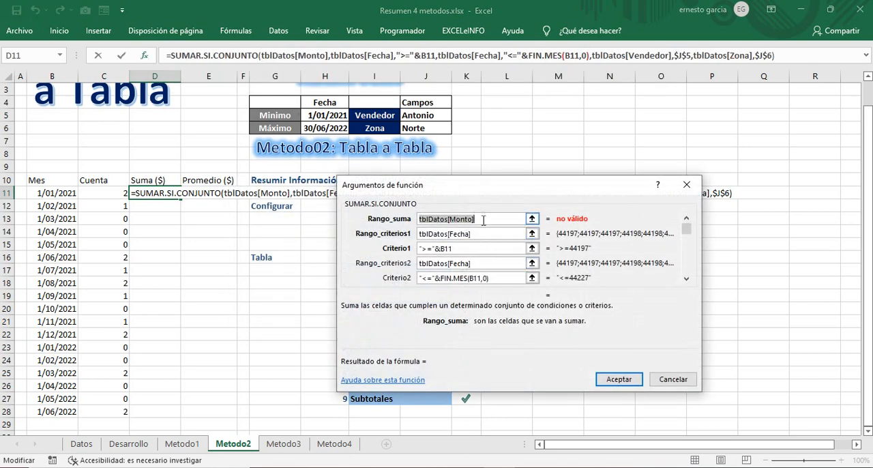
{"action": "left_click", "coordinate": [484, 219]}
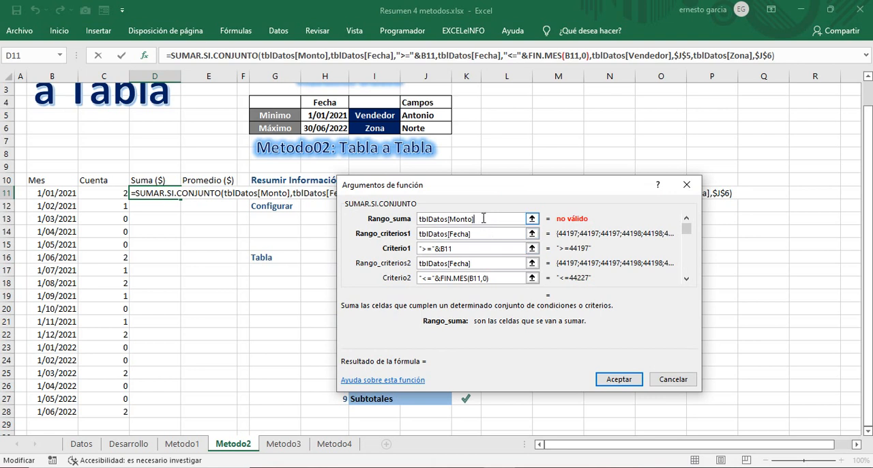
{"action": "left_click_drag", "start_coordinate": [477, 220], "coordinate": [389, 210]}
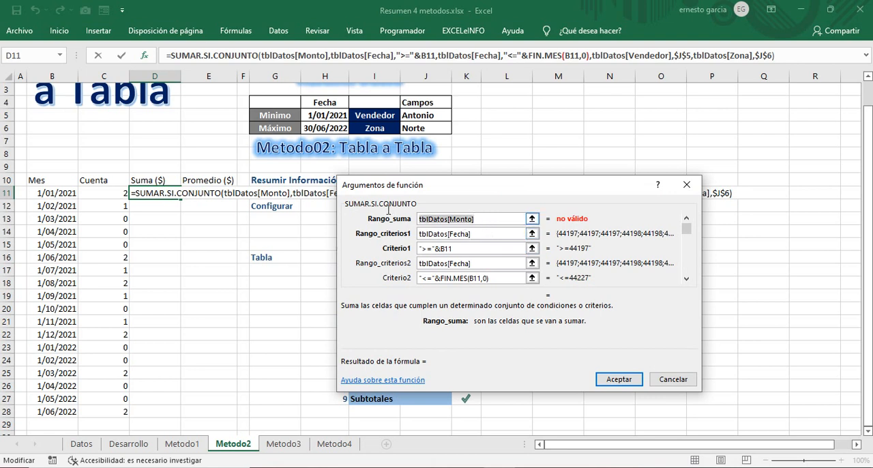
{"action": "left_click", "coordinate": [89, 447]}
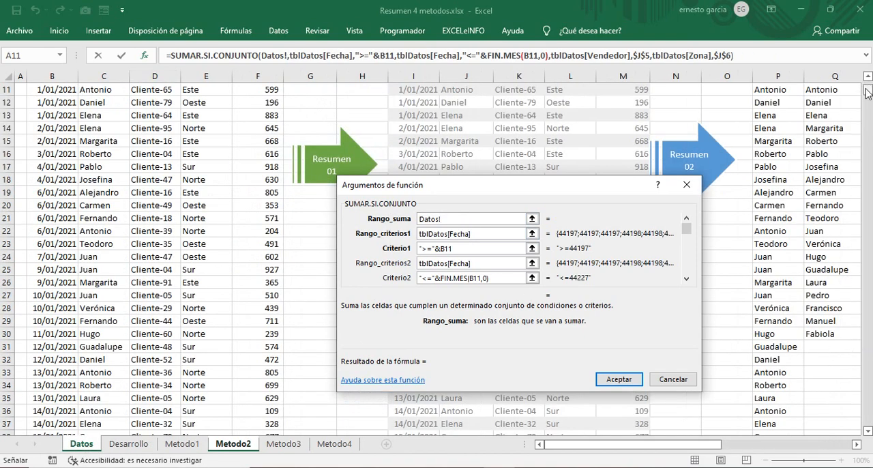
{"action": "scroll", "coordinate": [869, 87], "scroll_direction": "up", "scroll_amount": 4}
{"action": "left_click_drag", "start_coordinate": [641, 182], "coordinate": [632, 304]}
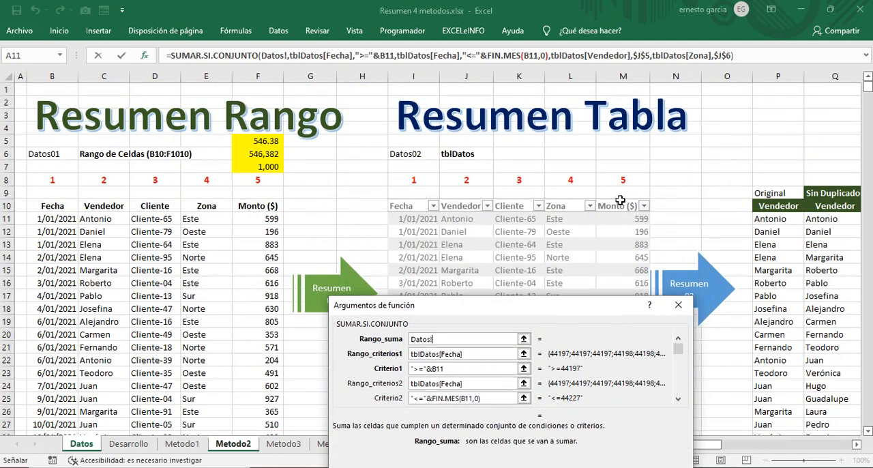
{"action": "left_click", "coordinate": [620, 200]}
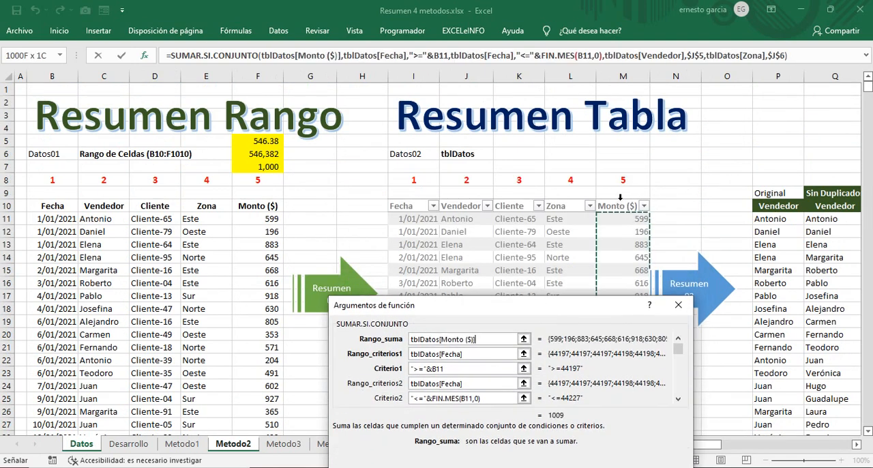
{"action": "left_click_drag", "start_coordinate": [535, 307], "coordinate": [488, 163]}
{"action": "left_click", "coordinate": [585, 368]}
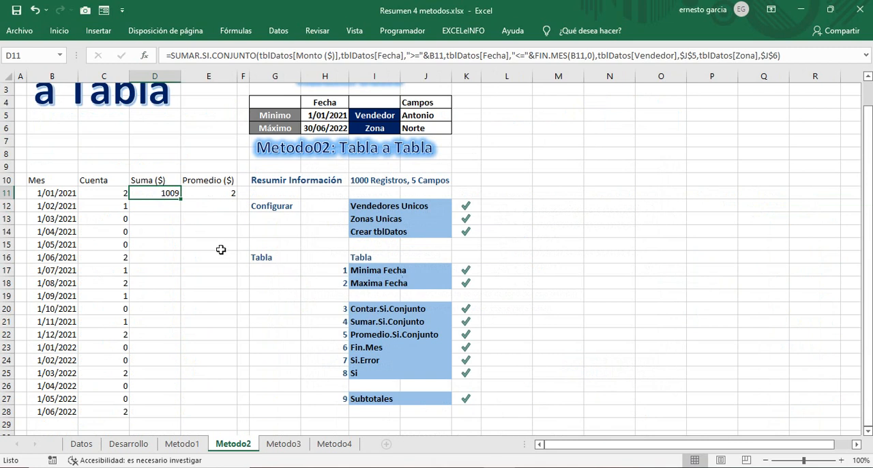
{"action": "double_click", "coordinate": [180, 198]}
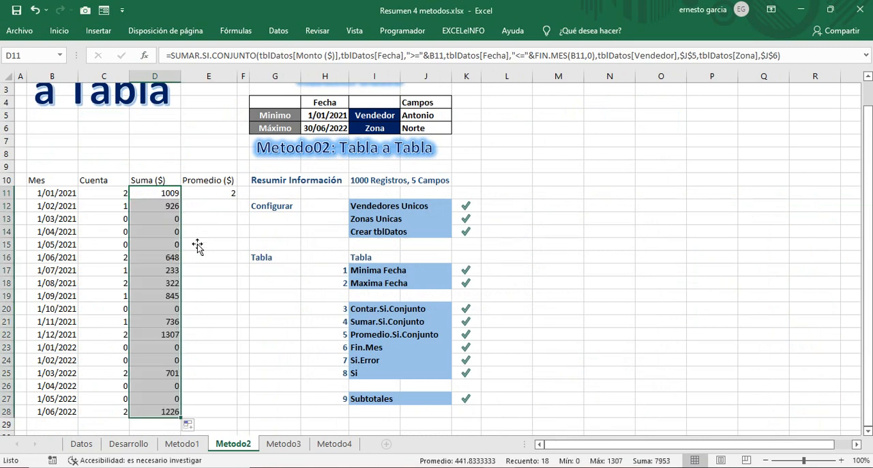
Step: Convert the monthly summary range $B$10:$E$28 into a table with headers
{"action": "left_click", "coordinate": [205, 193]}
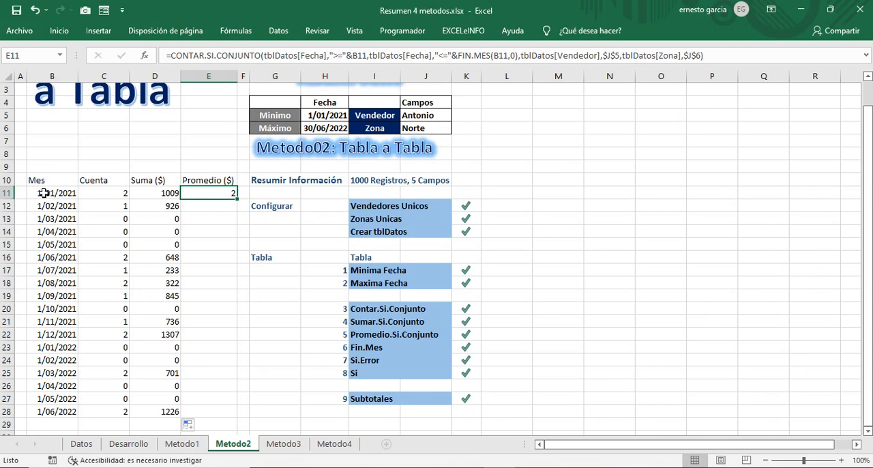
{"action": "left_click", "coordinate": [43, 193]}
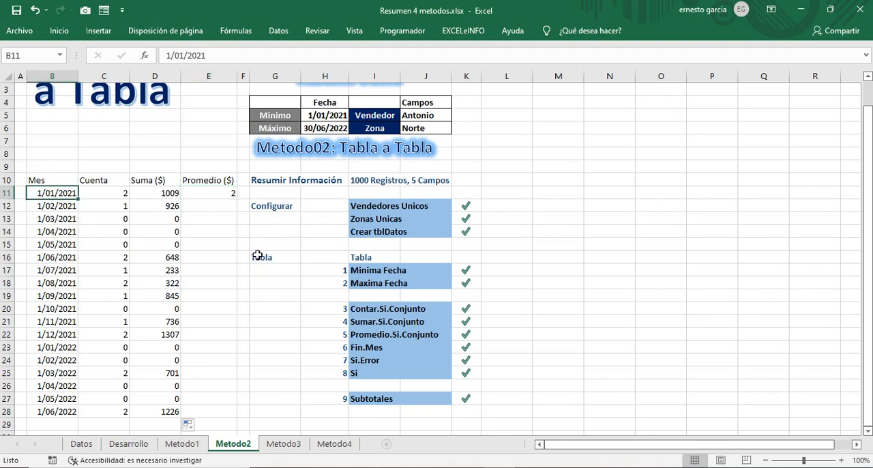
{"action": "key", "text": "ctrl+t"}
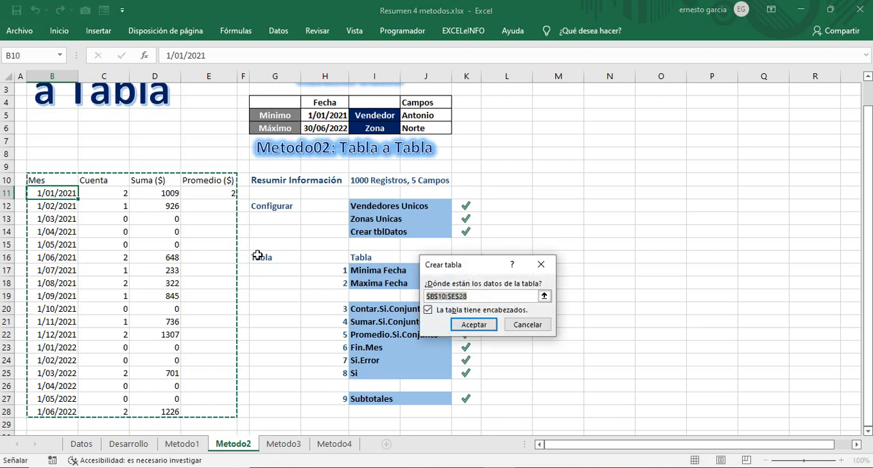
{"action": "left_click", "coordinate": [476, 329]}
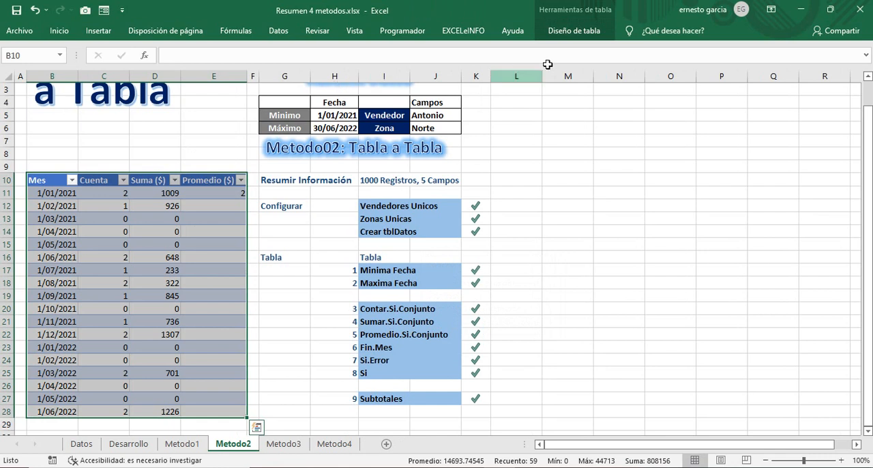
Step: Rename the new monthly summary table as tblMetodo02
{"action": "left_click", "coordinate": [583, 32]}
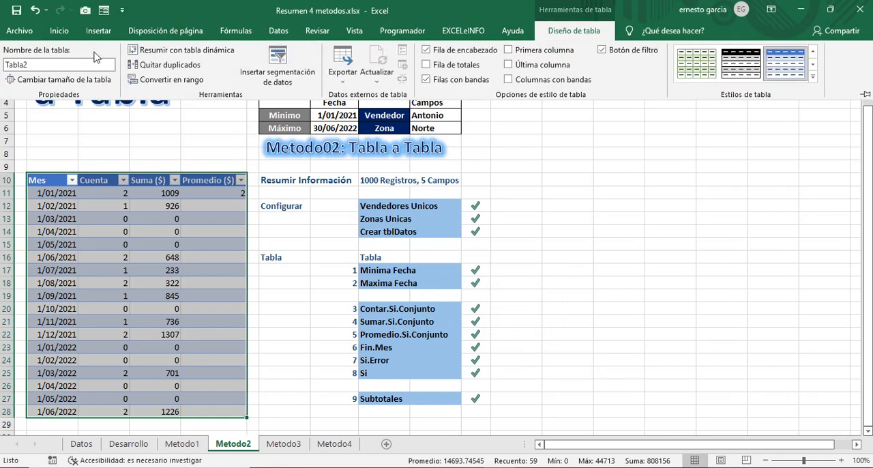
{"action": "left_click", "coordinate": [50, 66]}
{"action": "type", "text": "tblMetodo0"}
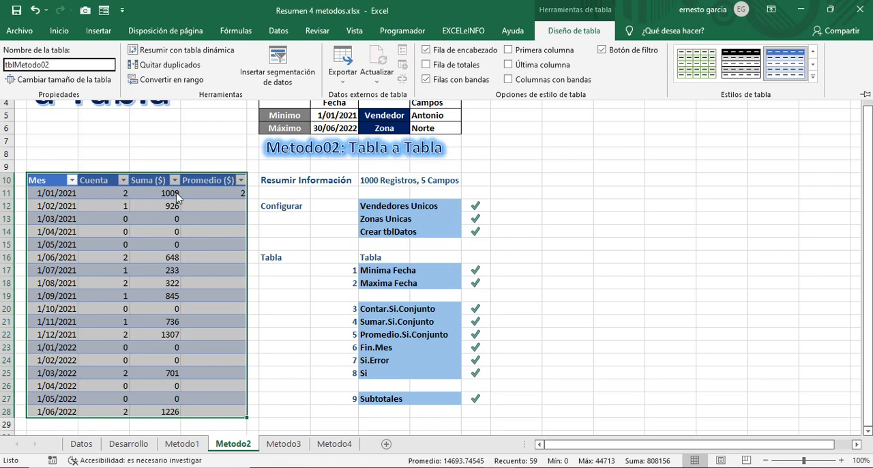
{"action": "key", "text": "Return"}
Step: Apply the grey Medio table style with grey header, banded rows and black outer lines to tblMetodo02
{"action": "left_click", "coordinate": [203, 194]}
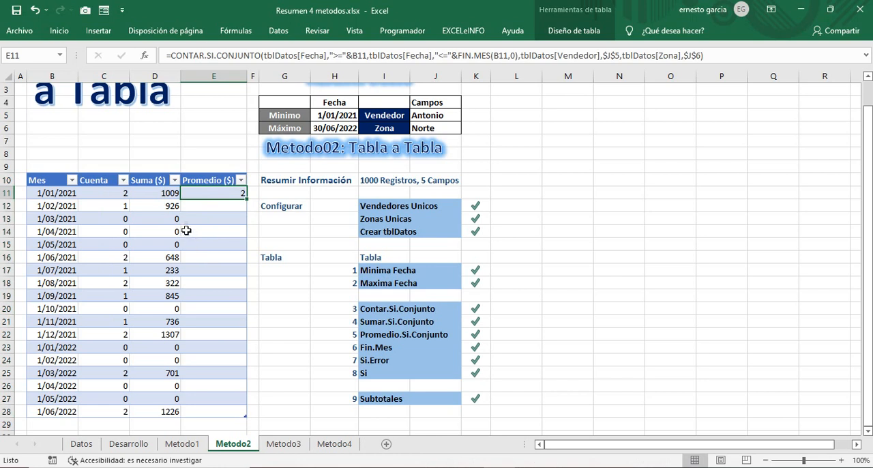
{"action": "left_click", "coordinate": [71, 195]}
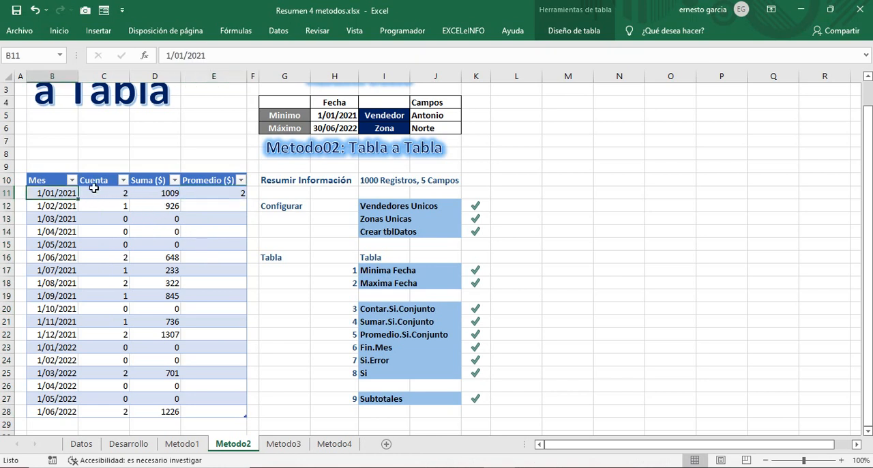
{"action": "left_click", "coordinate": [60, 31]}
{"action": "left_click", "coordinate": [573, 31]}
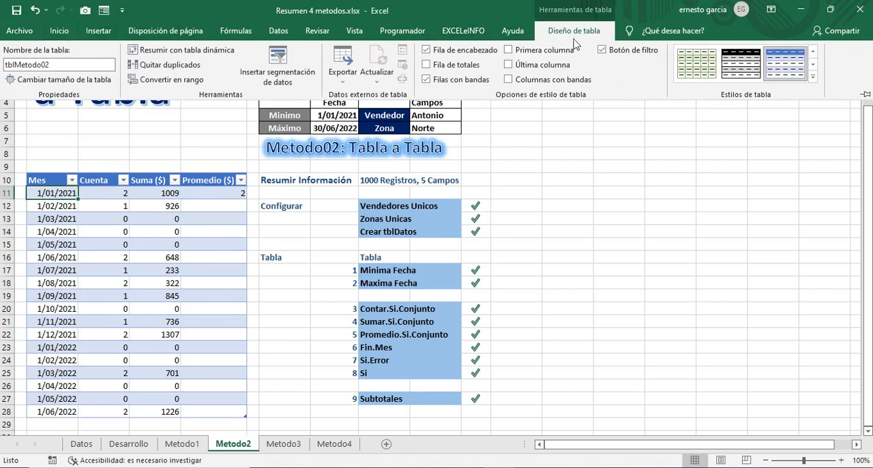
{"action": "left_click", "coordinate": [812, 76]}
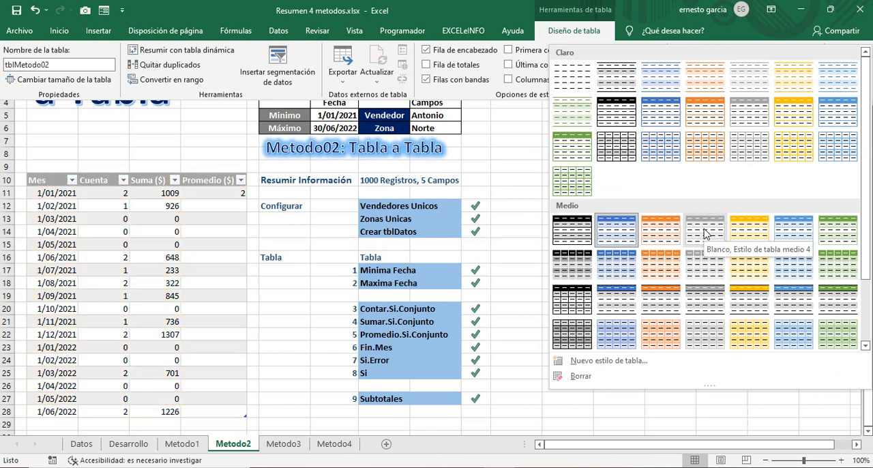
{"action": "left_click", "coordinate": [698, 305]}
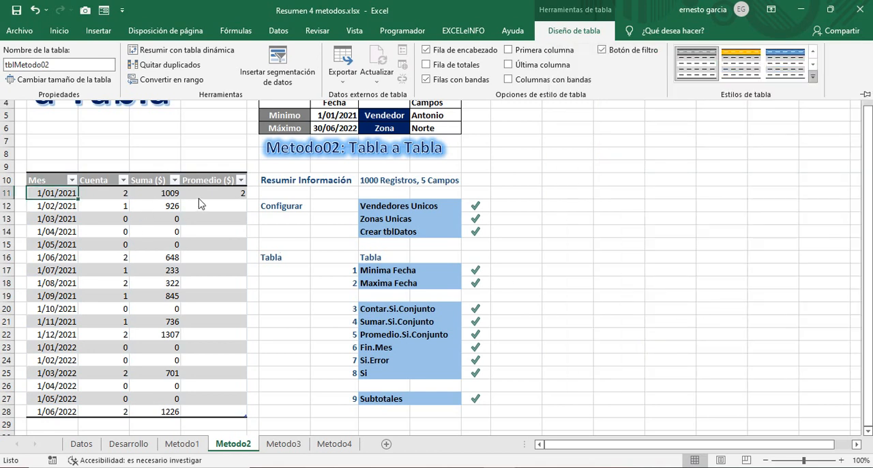
{"action": "left_click", "coordinate": [202, 194]}
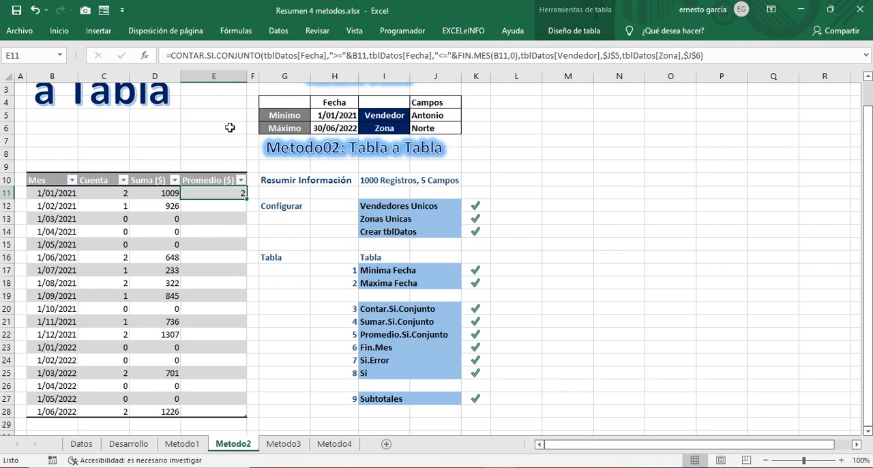
{"action": "left_click_drag", "start_coordinate": [203, 54], "coordinate": [170, 55]}
{"action": "type", "text": "promedio"}
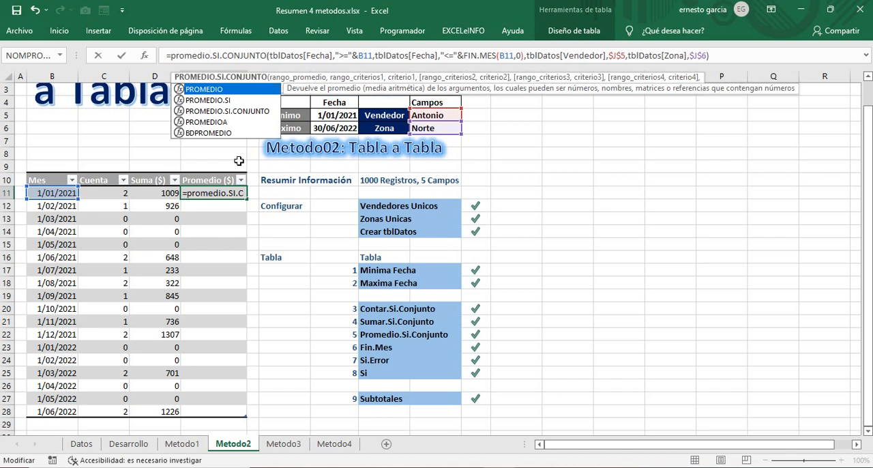
{"action": "key", "text": "BackSpace"}
{"action": "key", "text": "BackSpace"}
{"action": "key", "text": "BackSpace"}
{"action": "key", "text": "BackSpace"}
{"action": "key", "text": "Escape"}
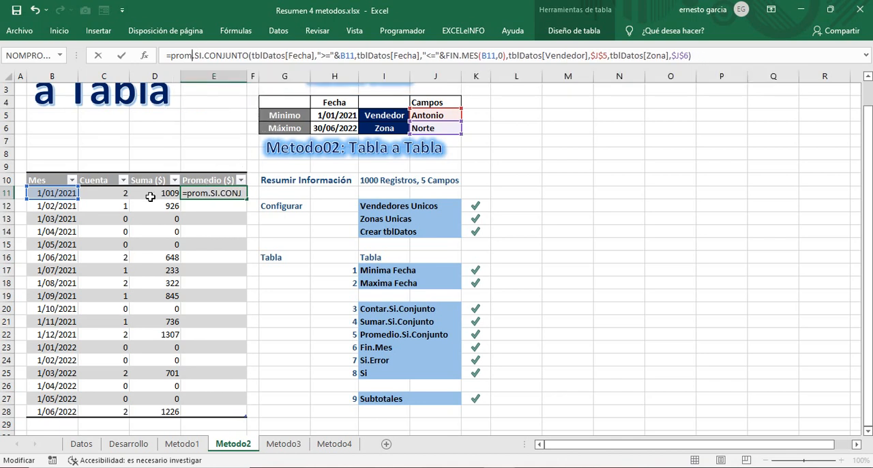
Step: Copy the SUMAR.SI.CONJUNTO formula from D11 and paste it over the entire formula in E11
{"action": "left_click", "coordinate": [151, 194]}
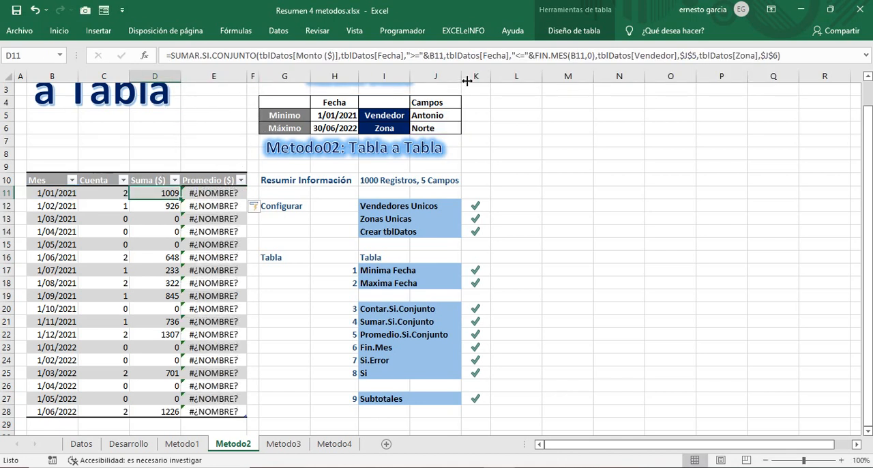
{"action": "left_click", "coordinate": [790, 57]}
{"action": "left_click_drag", "start_coordinate": [184, 61], "coordinate": [161, 61]}
{"action": "key", "text": "ctrl+c"}
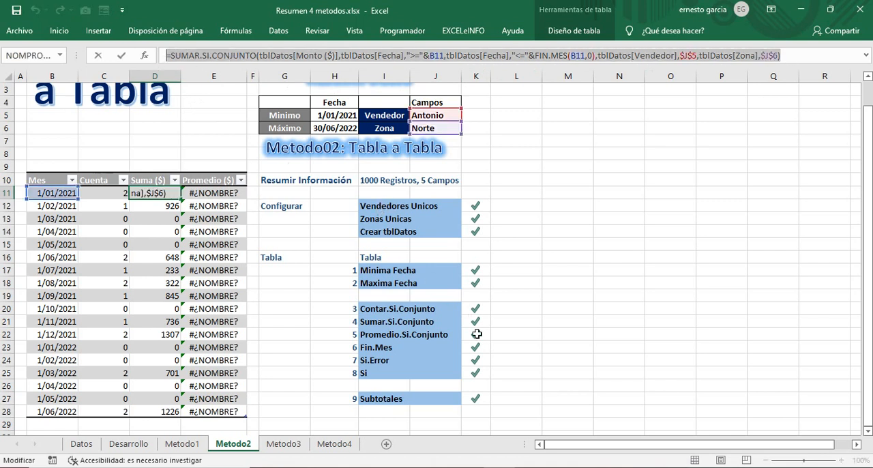
{"action": "key", "text": "ctrl+Return"}
{"action": "left_click", "coordinate": [231, 195]}
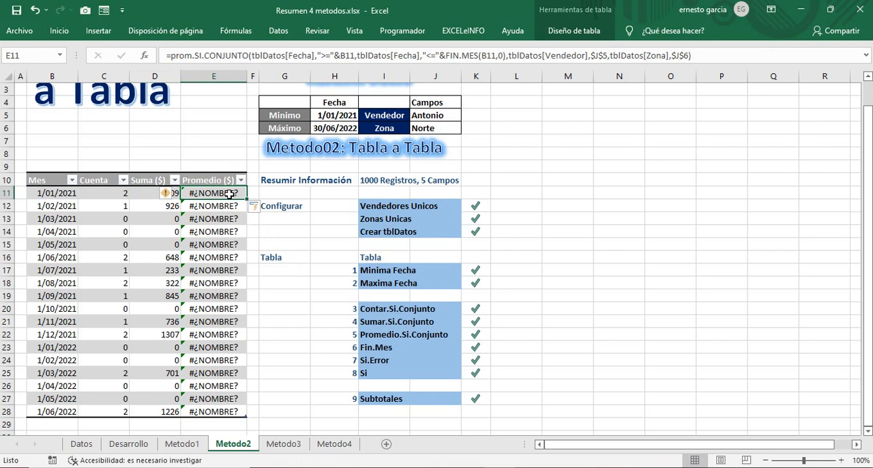
{"action": "double_click", "coordinate": [230, 194]}
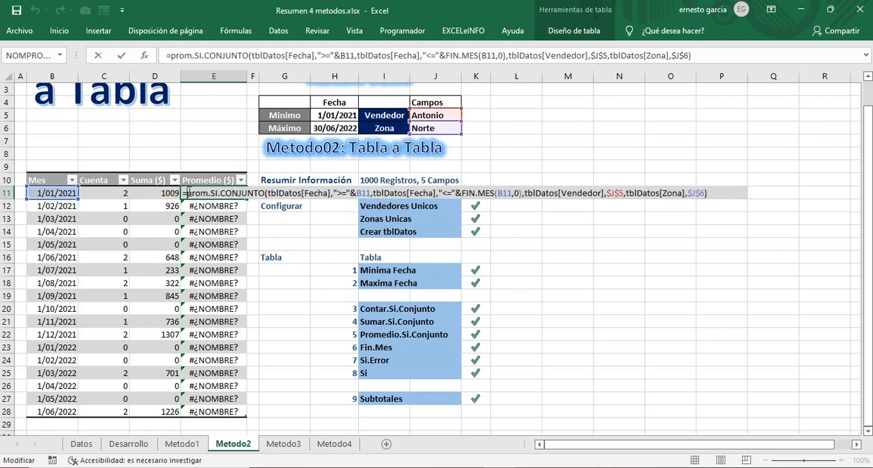
{"action": "left_click_drag", "start_coordinate": [184, 193], "coordinate": [754, 194]}
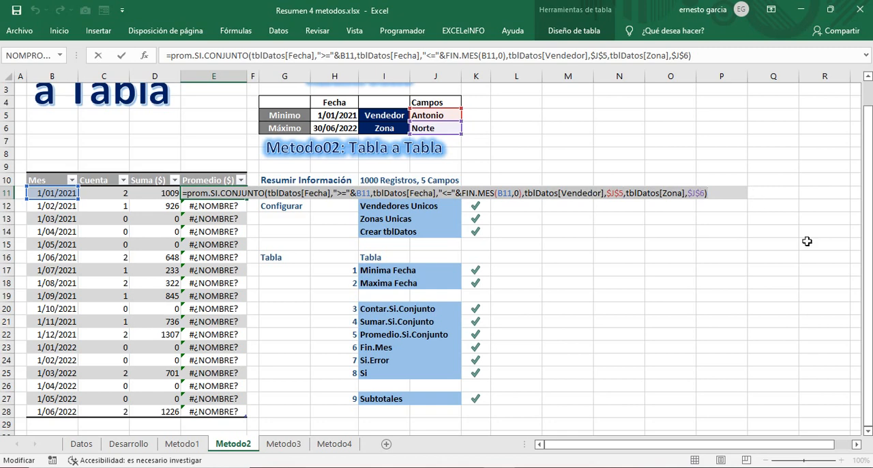
{"action": "key", "text": "ctrl+v"}
Step: Replace SUMAR with PROMEDIO in E11's formula so the Promedio ($) column averages tblDatos[Monto ($)] with PROMEDIO.SI.CONJUNTO
{"action": "left_click", "coordinate": [217, 193]}
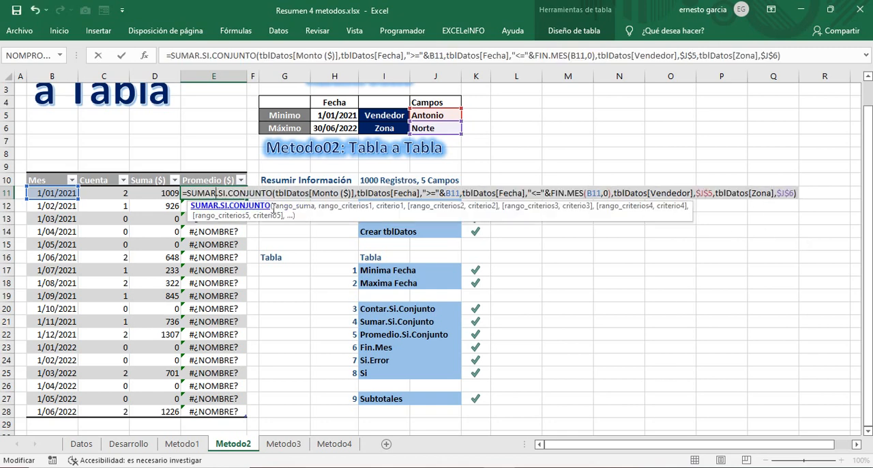
{"action": "key", "text": "BackSpace"}
{"action": "key", "text": "BackSpace"}
{"action": "key", "text": "BackSpace"}
{"action": "key", "text": "BackSpace"}
{"action": "key", "text": "BackSpace"}
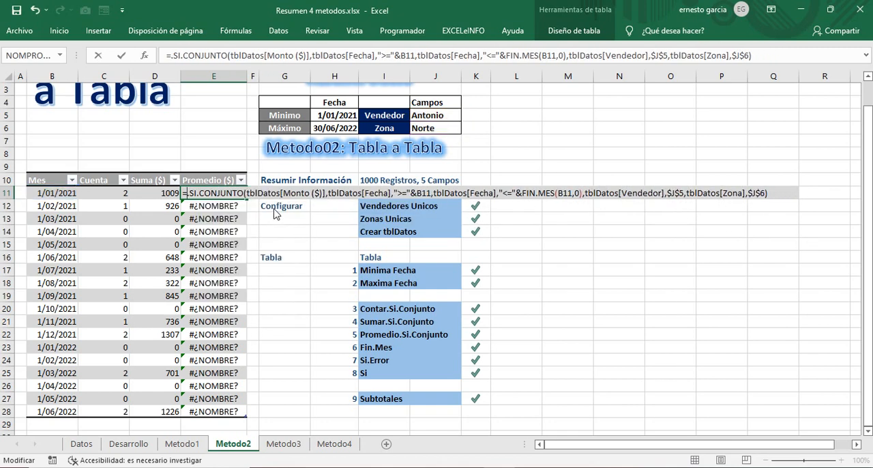
{"action": "type", "text": "promedio"}
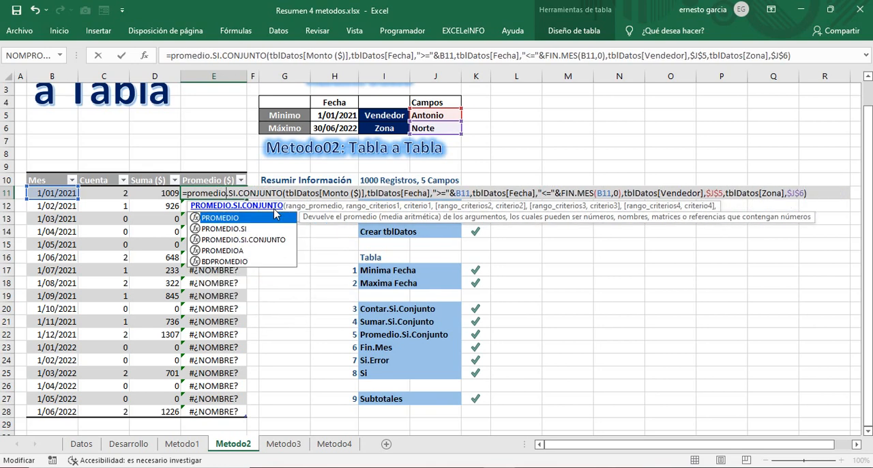
{"action": "left_click", "coordinate": [274, 208]}
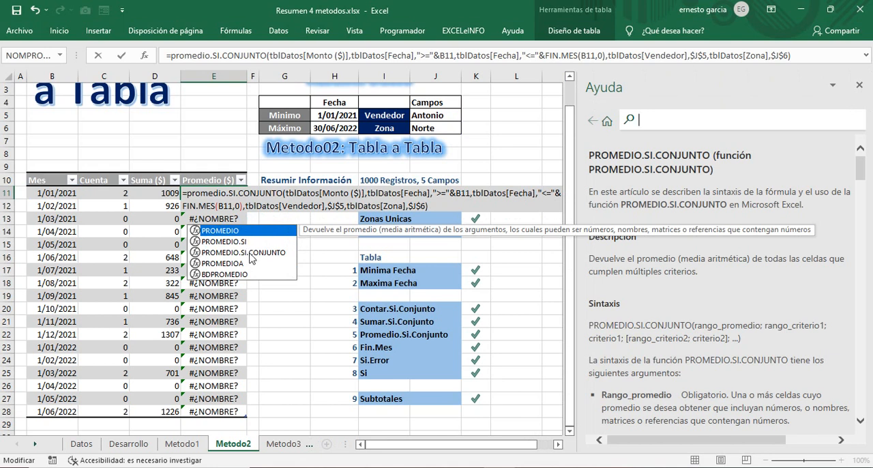
{"action": "left_click", "coordinate": [208, 193]}
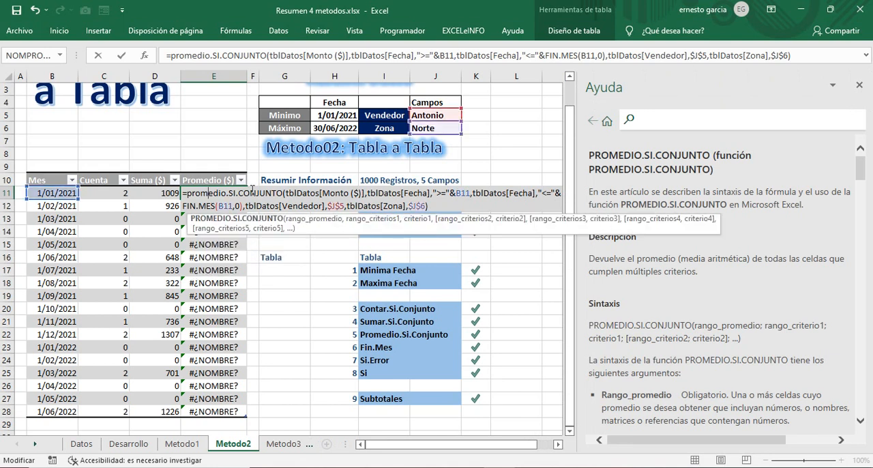
{"action": "left_click", "coordinate": [799, 56]}
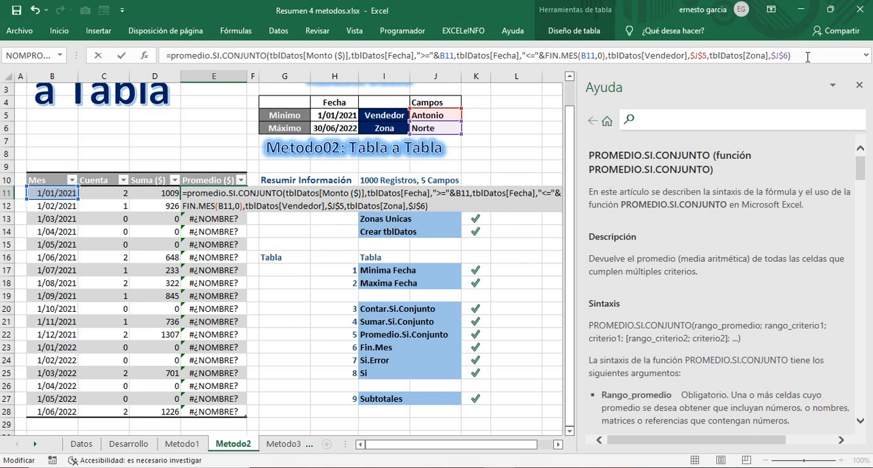
{"action": "key", "text": "Return"}
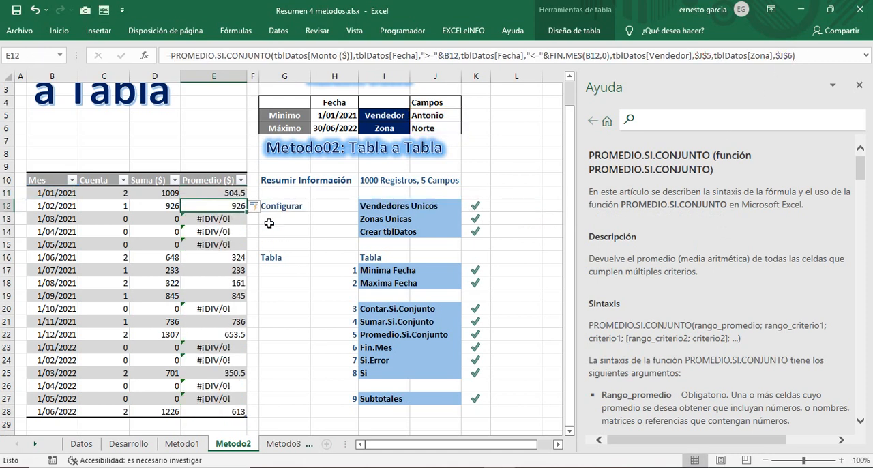
{"action": "left_click", "coordinate": [858, 85]}
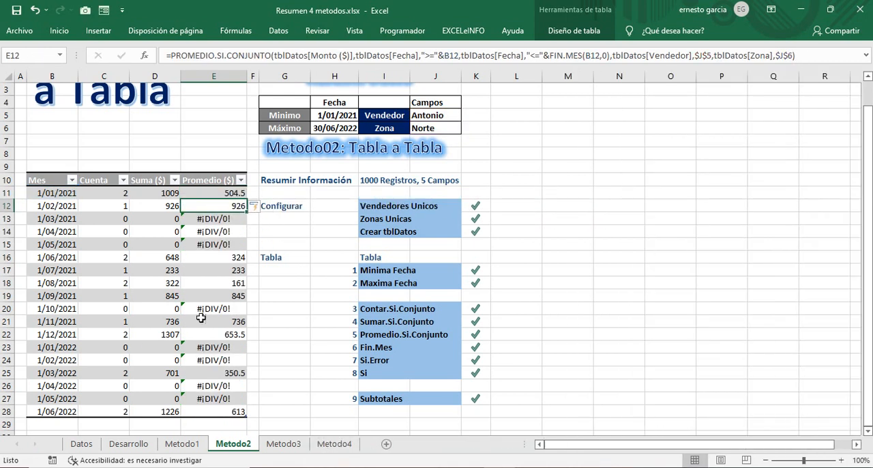
Step: Insert the SI.ERROR function in front of PROMEDIO.SI.CONJUNTO in E11, making the average its first argument
{"action": "left_click", "coordinate": [237, 193]}
{"action": "left_click", "coordinate": [227, 219]}
{"action": "left_click", "coordinate": [239, 194]}
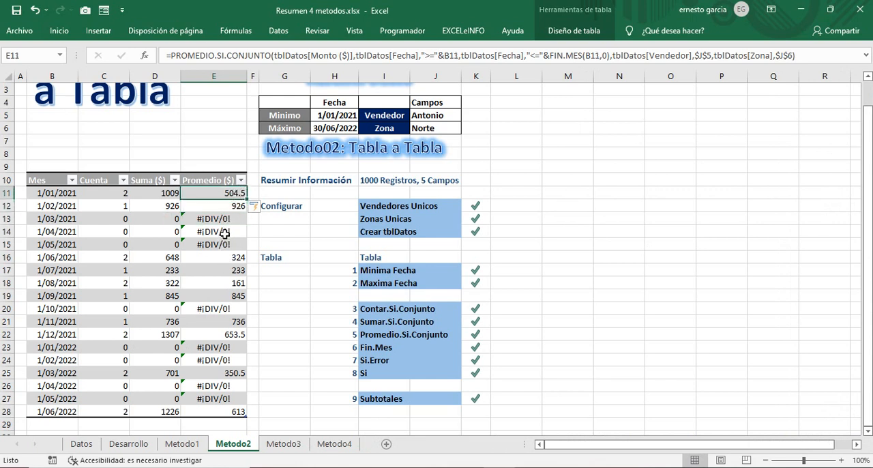
{"action": "left_click", "coordinate": [170, 55]}
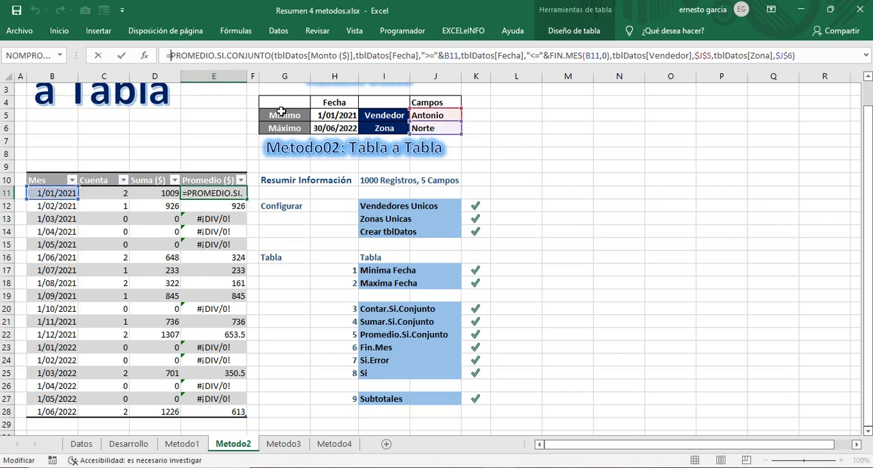
{"action": "type", "text": "si"}
{"action": "type", "text": ",err"}
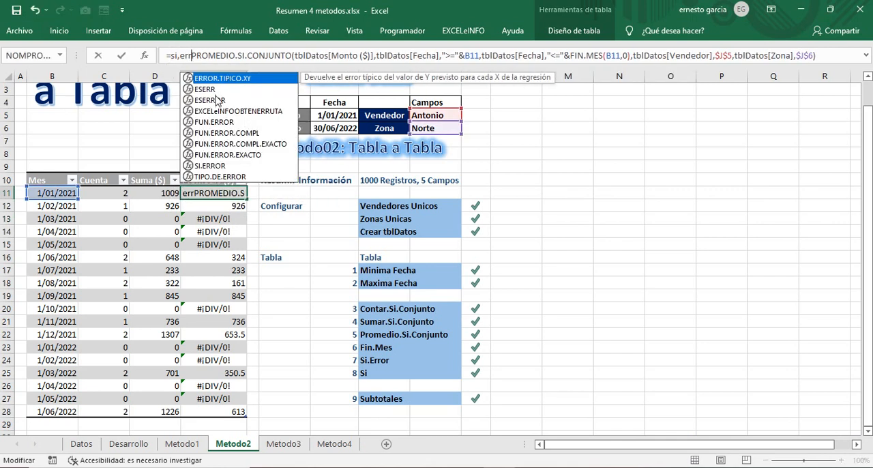
{"action": "left_click", "coordinate": [180, 56]}
{"action": "key", "text": "BackSpace"}
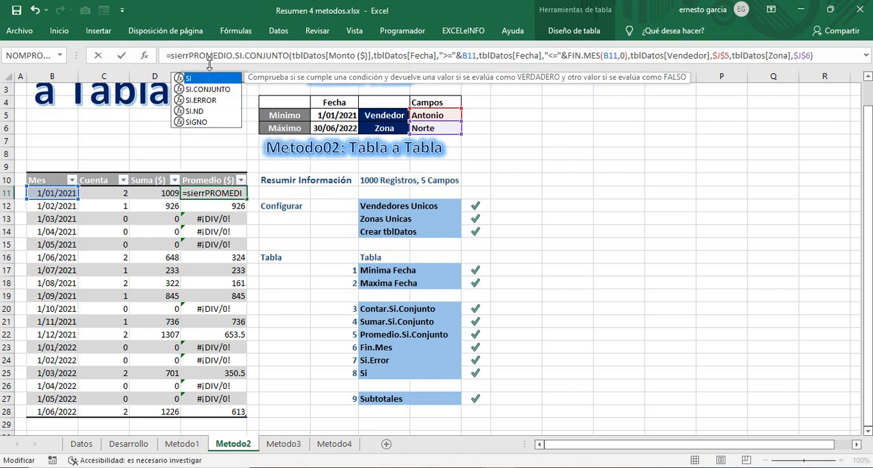
{"action": "type", "text": "."}
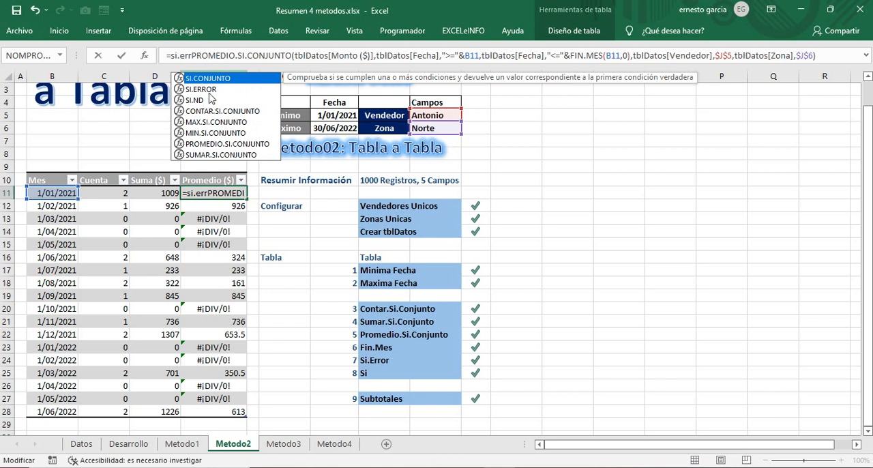
{"action": "left_click", "coordinate": [214, 89]}
{"action": "double_click", "coordinate": [214, 90]}
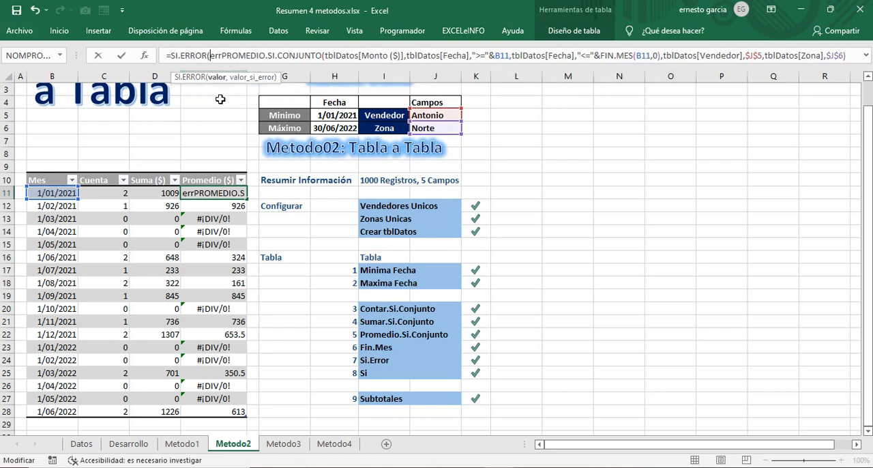
{"action": "key", "text": "Delete"}
{"action": "key", "text": "Delete"}
{"action": "key", "text": "Delete"}
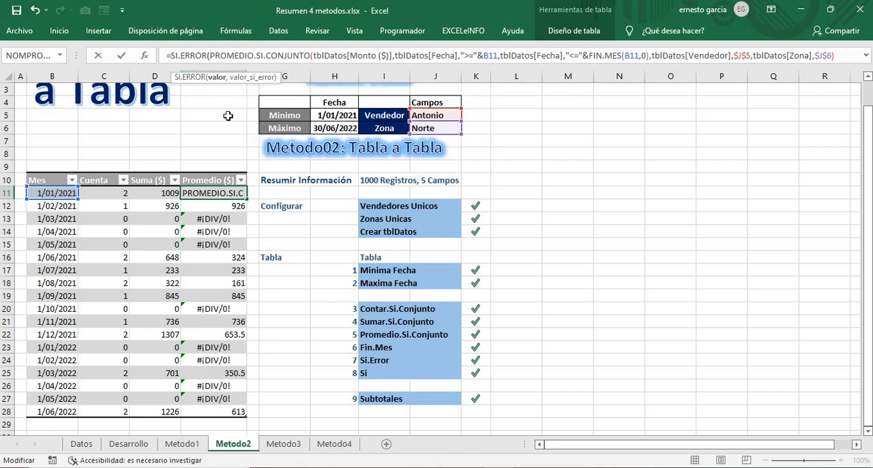
Step: Complete E11's SI.ERROR formula with an empty text "" as the value if error and apply it to the column
{"action": "left_click", "coordinate": [849, 55]}
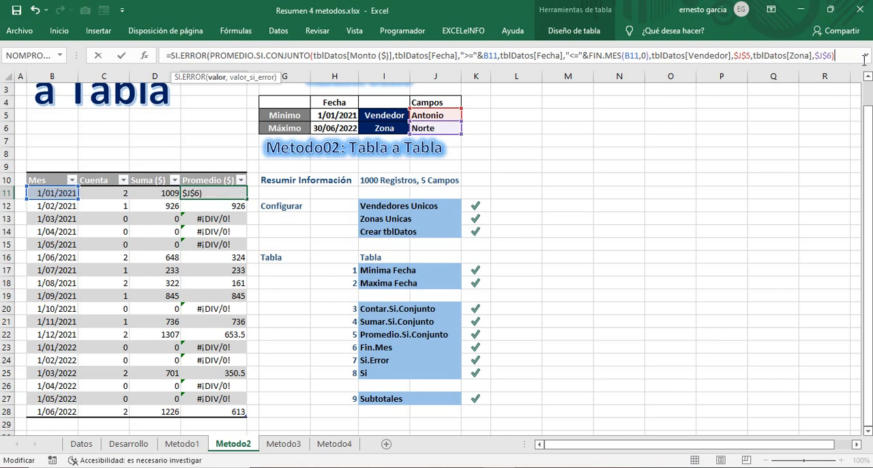
{"action": "left_click", "coordinate": [866, 55]}
{"action": "left_click", "coordinate": [858, 57]}
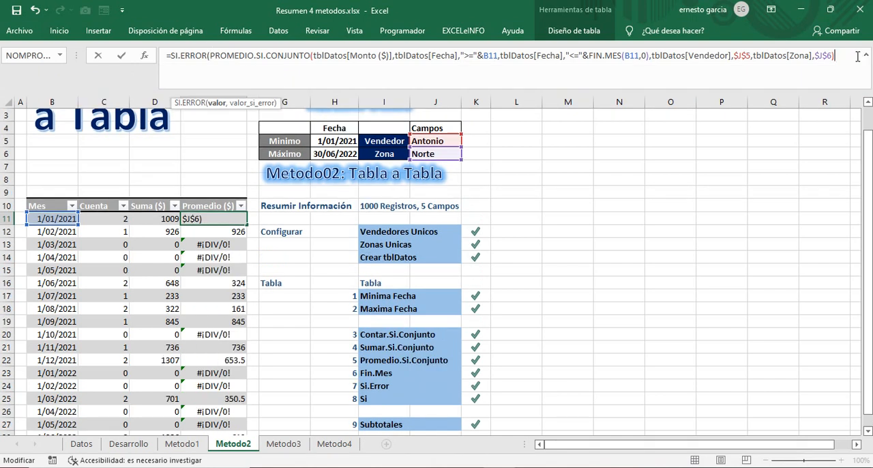
{"action": "type", "text": ","}
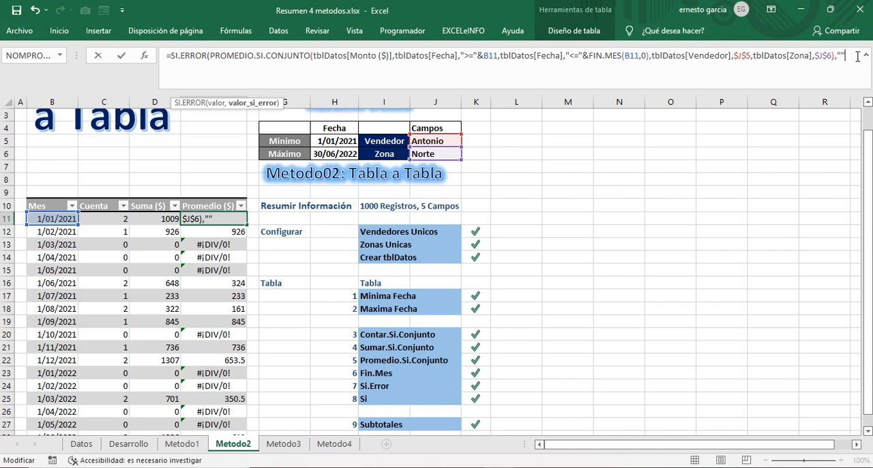
{"action": "type", "text": ")"}
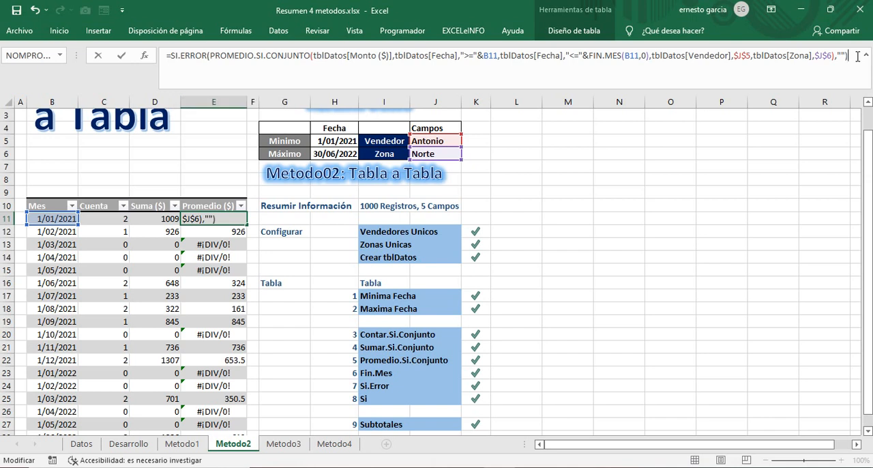
{"action": "key", "text": "Return"}
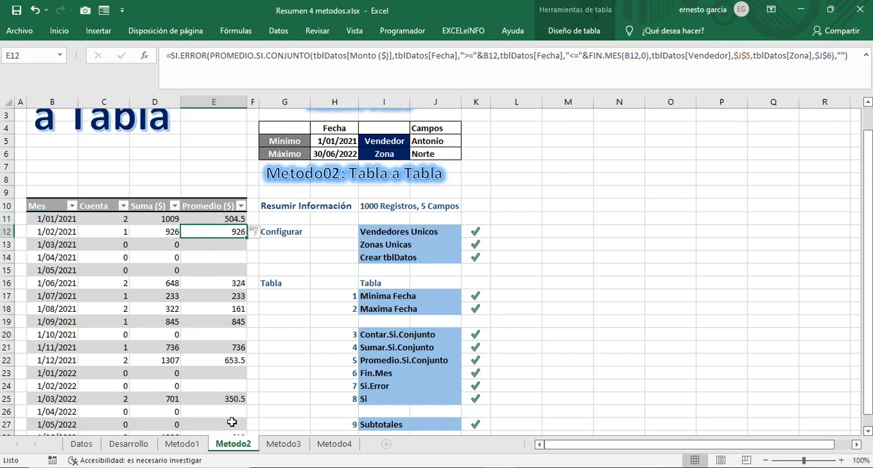
Step: Apply the thousands-separator number style to the Cuenta, Suma ($) and Promedio ($) values in C11:E28
{"action": "left_click", "coordinate": [229, 218]}
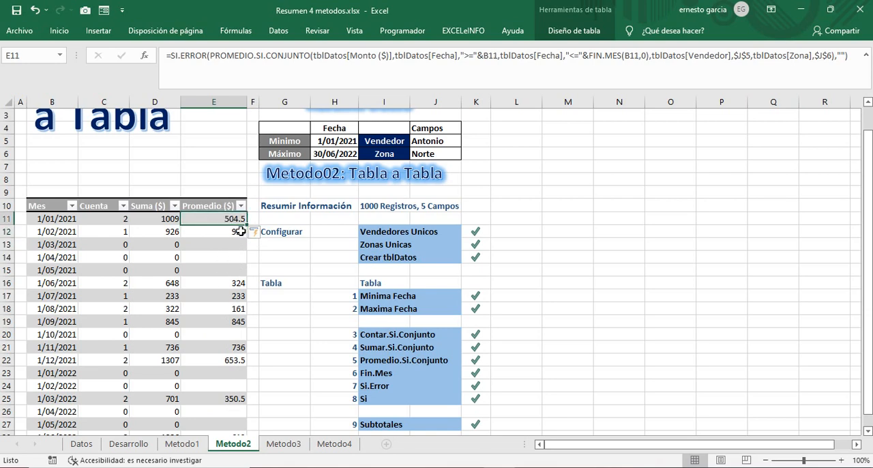
{"action": "scroll", "coordinate": [221, 343], "scroll_direction": "down", "scroll_amount": 1}
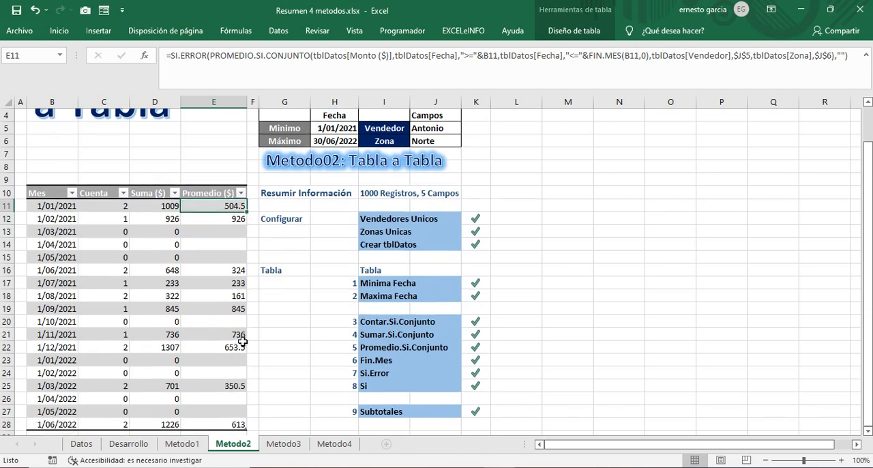
{"action": "scroll", "coordinate": [238, 341], "scroll_direction": "down", "scroll_amount": 1}
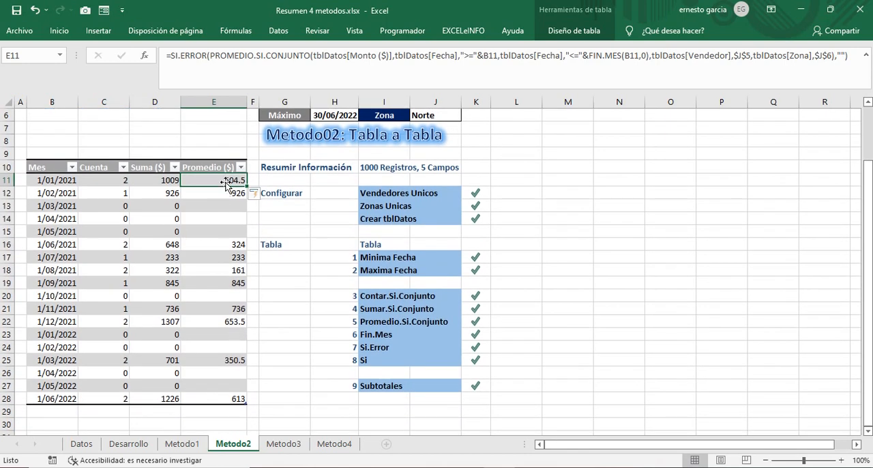
{"action": "left_click_drag", "start_coordinate": [105, 180], "coordinate": [205, 396]}
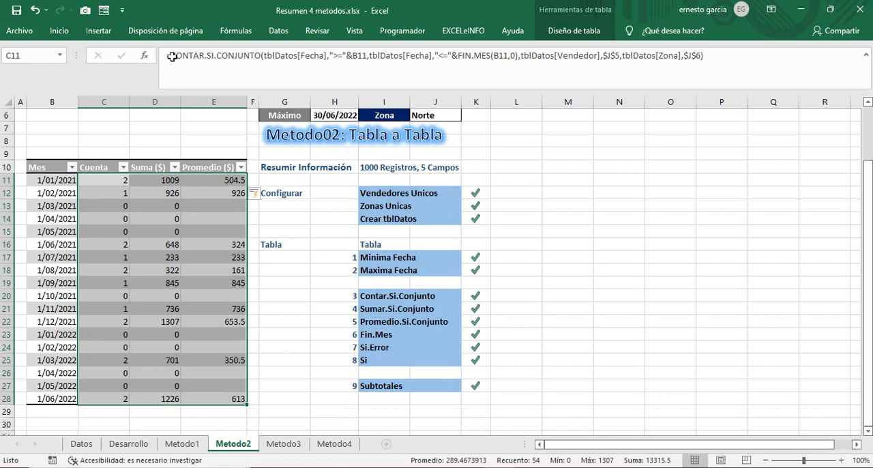
{"action": "left_click", "coordinate": [59, 30]}
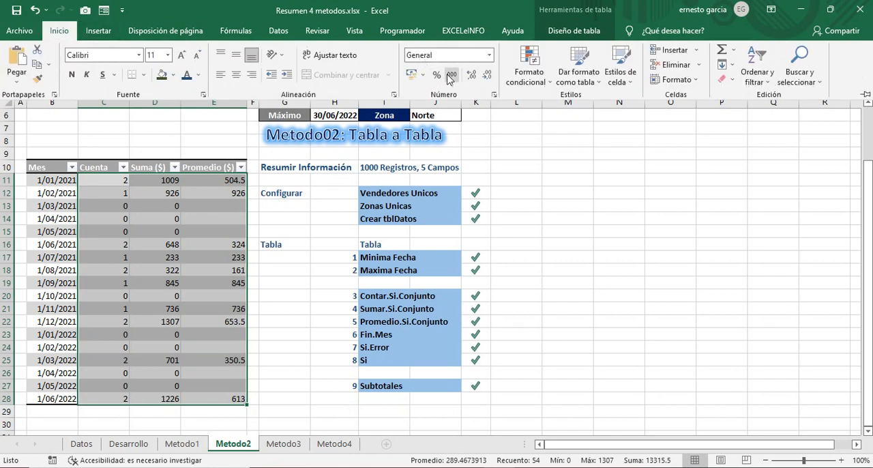
{"action": "left_click", "coordinate": [452, 74]}
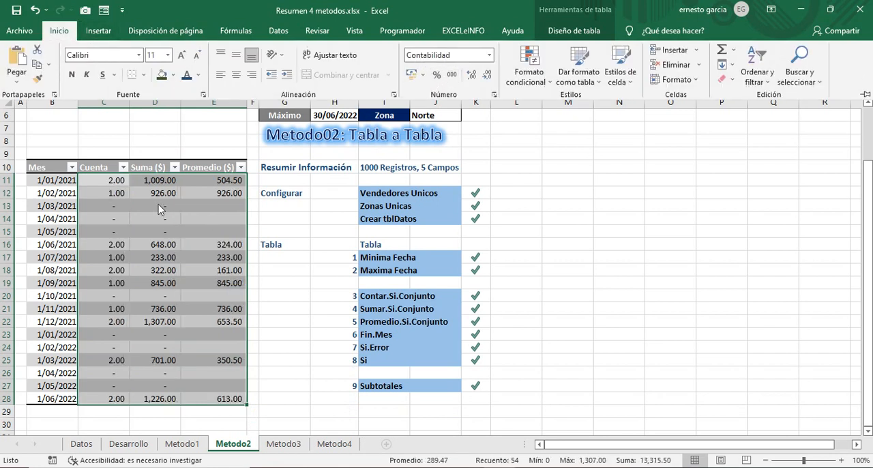
Step: Remove the decimal places from the Cuenta and Suma ($) values in C11:D28
{"action": "left_click_drag", "start_coordinate": [121, 184], "coordinate": [146, 398]}
{"action": "left_click", "coordinate": [64, 30]}
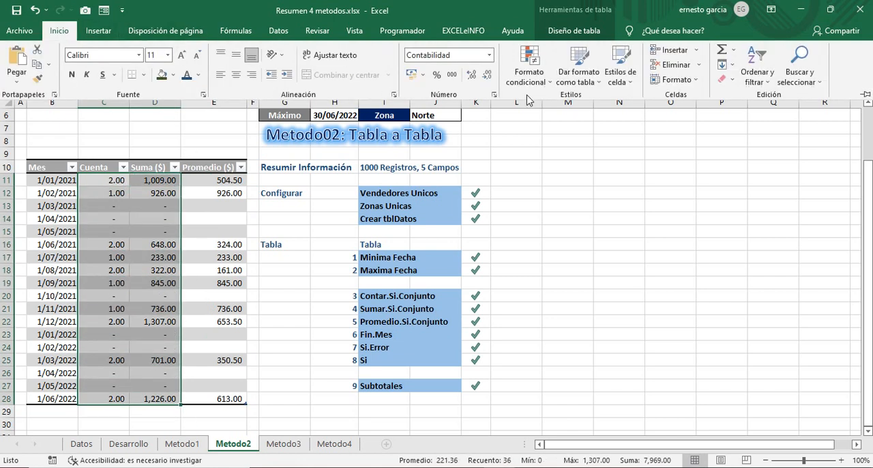
{"action": "left_click", "coordinate": [486, 75]}
{"action": "left_click", "coordinate": [487, 78]}
{"action": "left_click", "coordinate": [223, 216]}
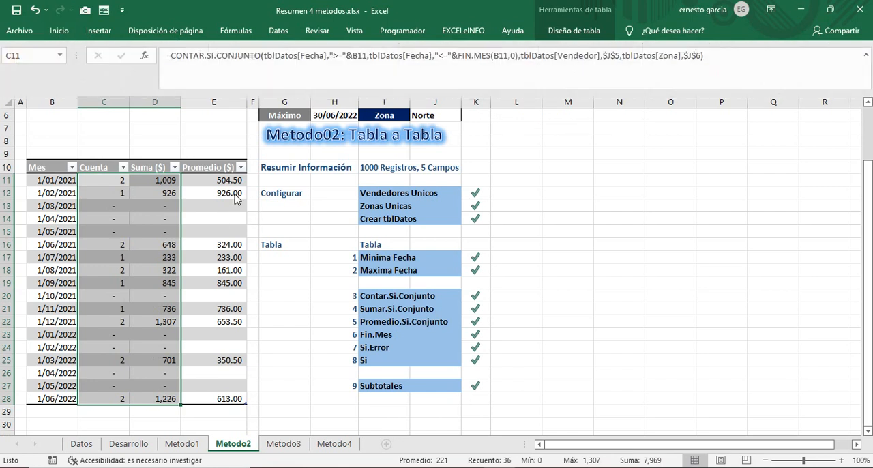
{"action": "left_click", "coordinate": [238, 199]}
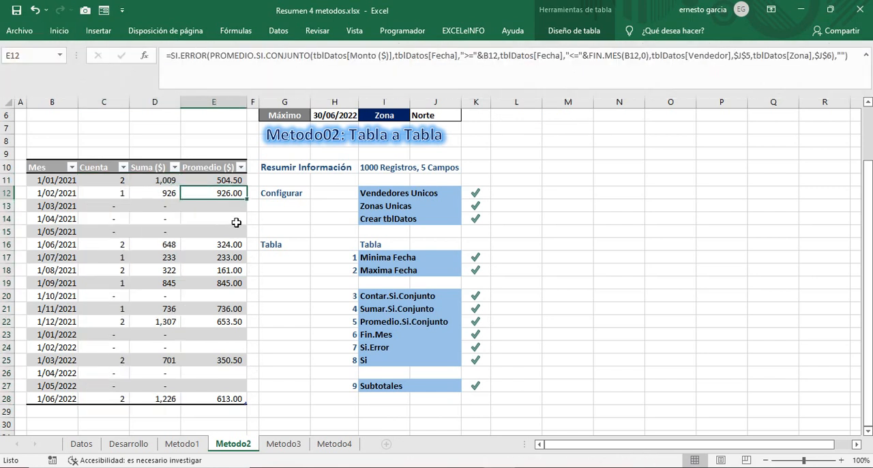
Step: Total the Cuenta column above the table by entering =SUMA(tblMetodo02[Cuenta]) in C8
{"action": "scroll", "coordinate": [290, 246], "scroll_direction": "up", "scroll_amount": 1}
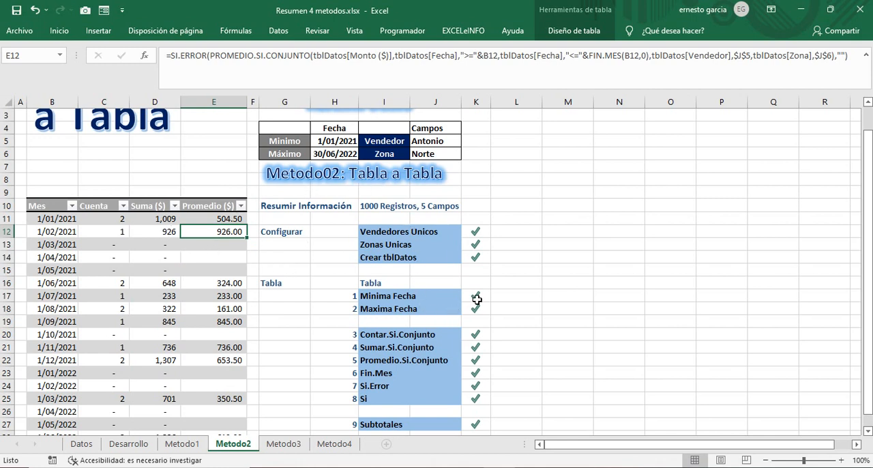
{"action": "scroll", "coordinate": [402, 379], "scroll_direction": "down", "scroll_amount": 1}
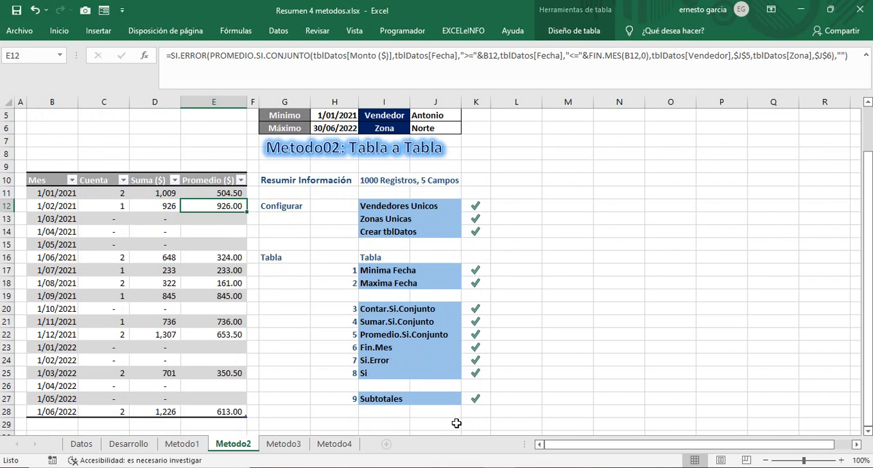
{"action": "scroll", "coordinate": [409, 354], "scroll_direction": "up", "scroll_amount": 1}
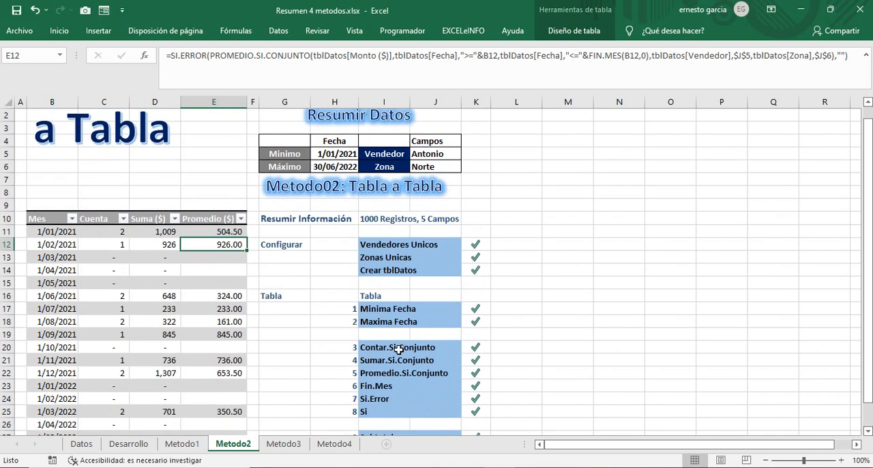
{"action": "left_click", "coordinate": [123, 191]}
{"action": "type", "text": "=suma("}
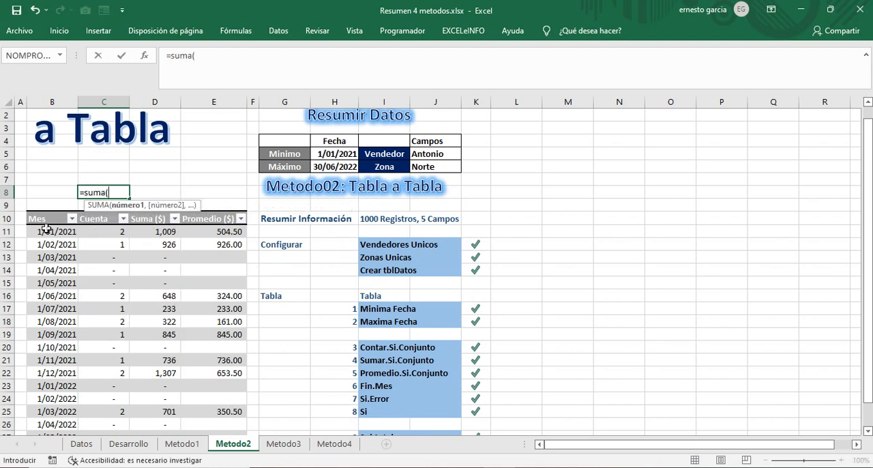
{"action": "left_click", "coordinate": [105, 213]}
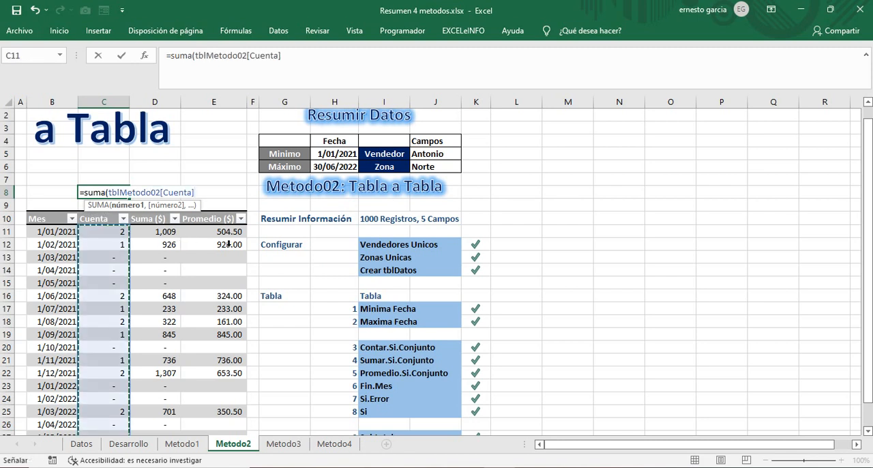
{"action": "type", "text": ")"}
{"action": "key", "text": "Return"}
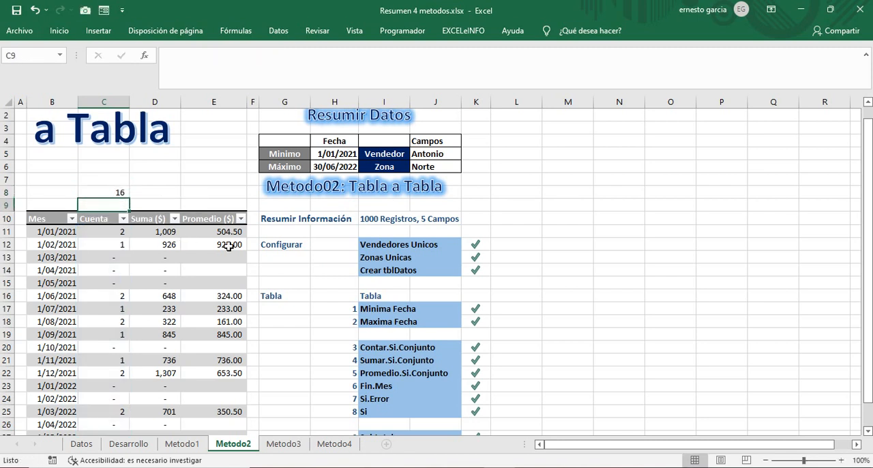
{"action": "left_click", "coordinate": [122, 192]}
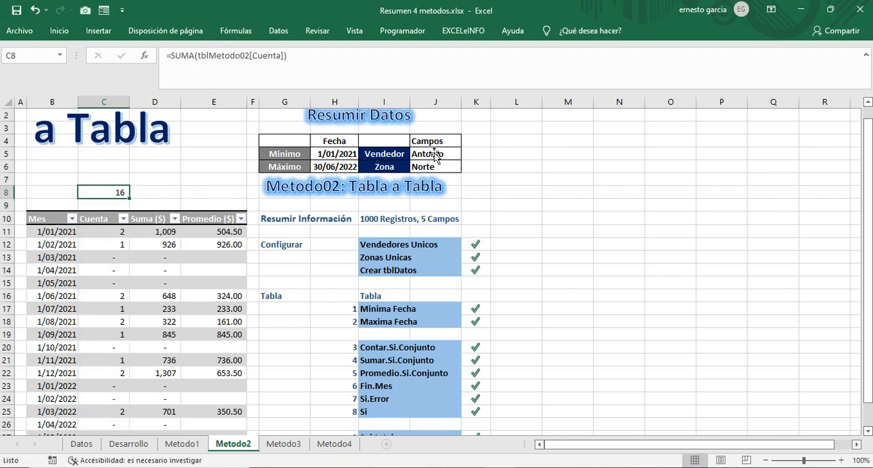
Step: Total the Suma ($) column above the table by entering =SUMA(tblMetodo02[Suma ($)]) in D8
{"action": "left_click", "coordinate": [169, 193]}
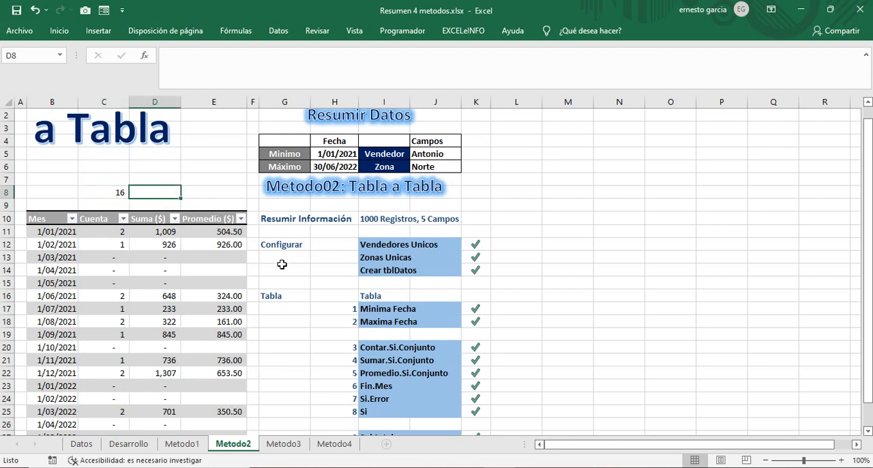
{"action": "type", "text": "=suma("}
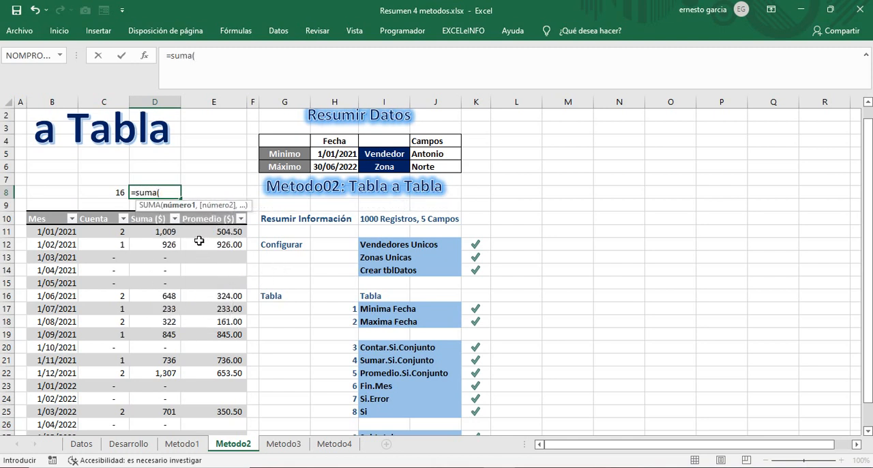
{"action": "left_click", "coordinate": [157, 208]}
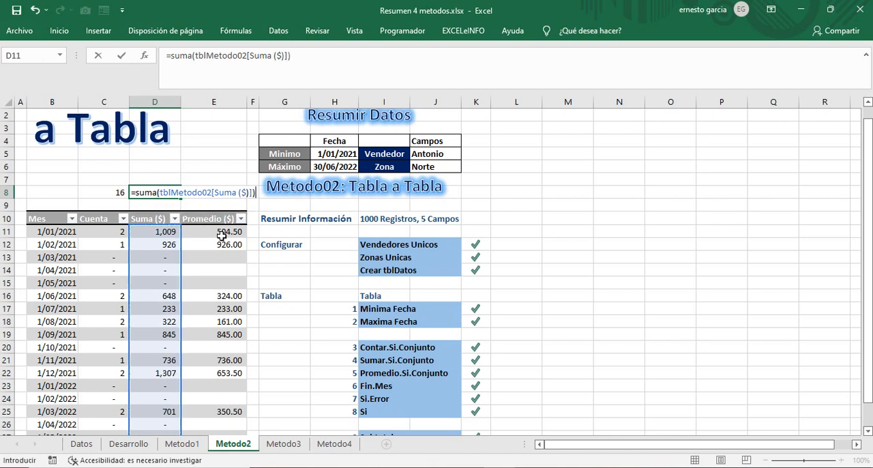
{"action": "key", "text": "Return"}
Step: Calculate the overall average in E8 by dividing the total sum by the total count with =D8/C8
{"action": "left_click", "coordinate": [205, 194]}
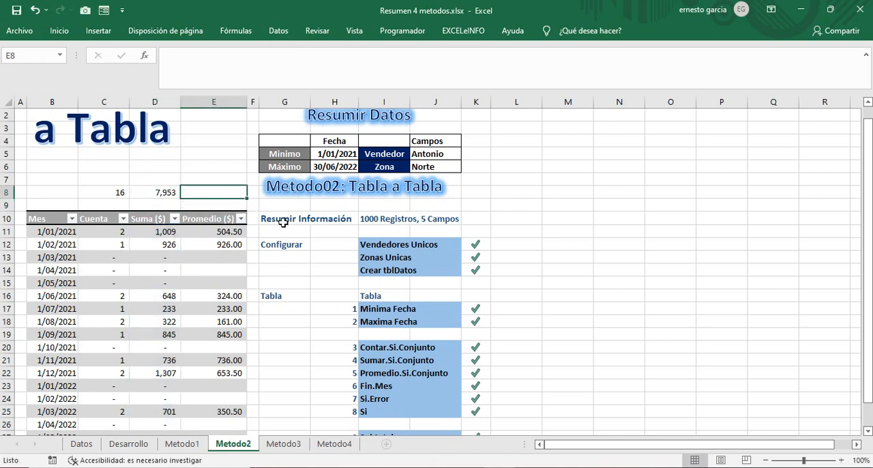
{"action": "type", "text": "="}
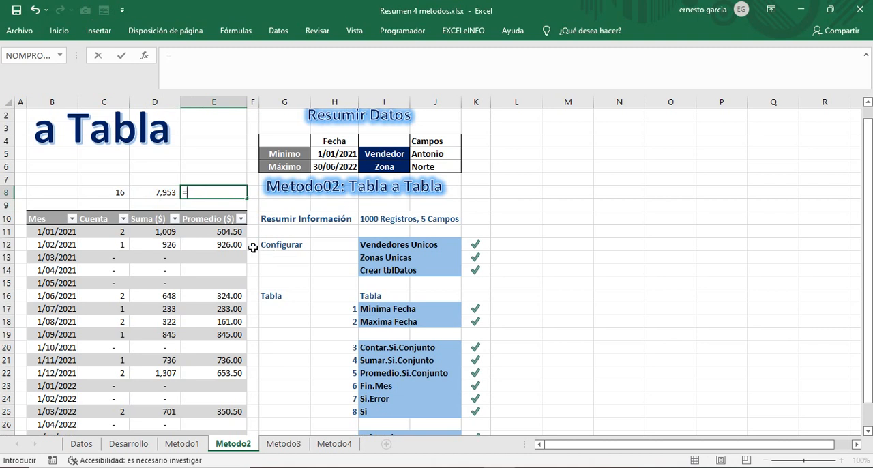
{"action": "left_click", "coordinate": [164, 192]}
{"action": "type", "text": "/"}
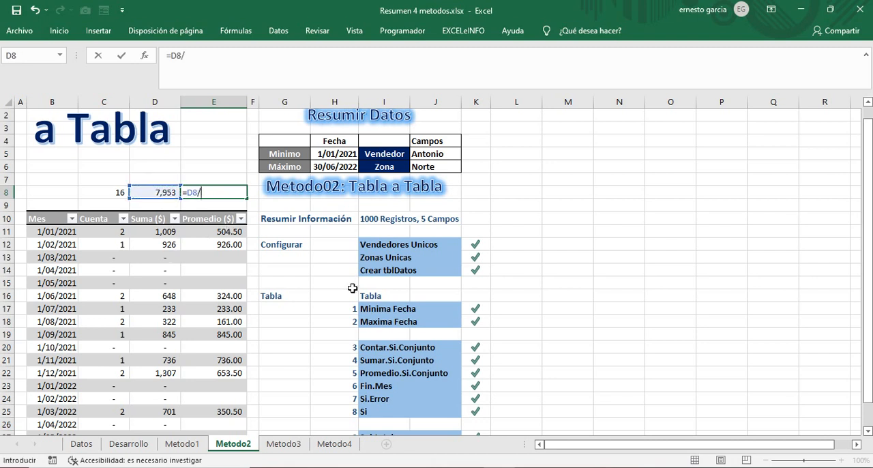
{"action": "left_click", "coordinate": [117, 192]}
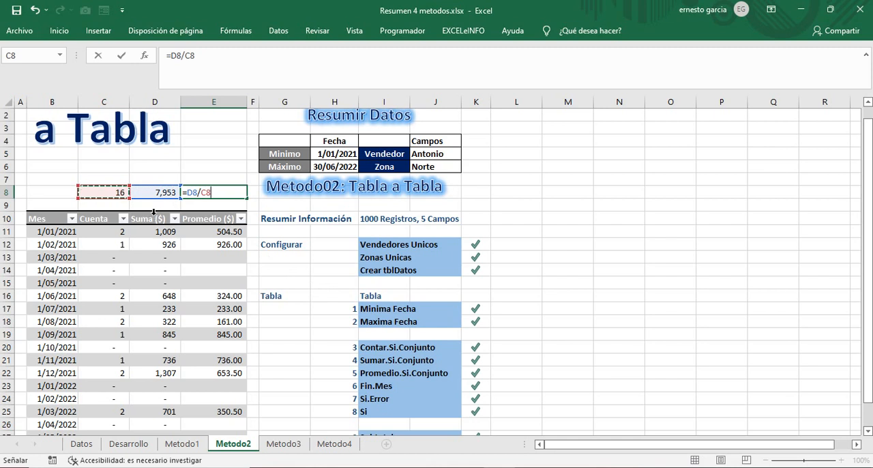
{"action": "key", "text": "Return"}
{"action": "left_click", "coordinate": [221, 195]}
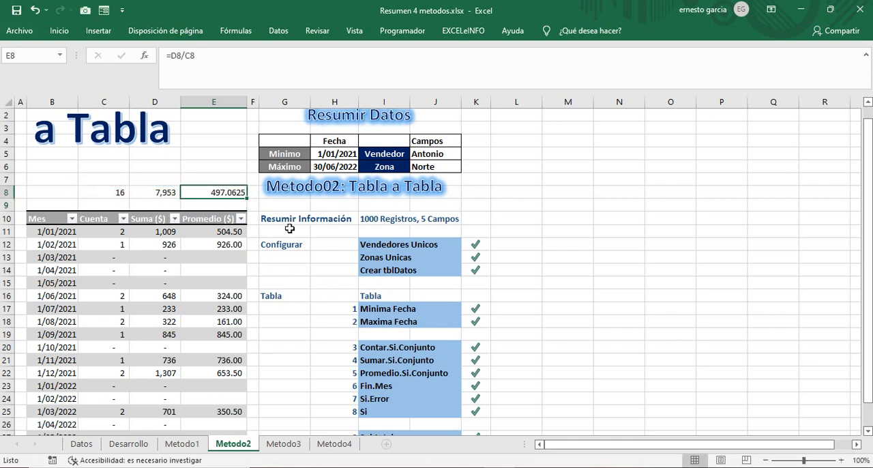
{"action": "left_click_drag", "start_coordinate": [121, 191], "coordinate": [205, 193]}
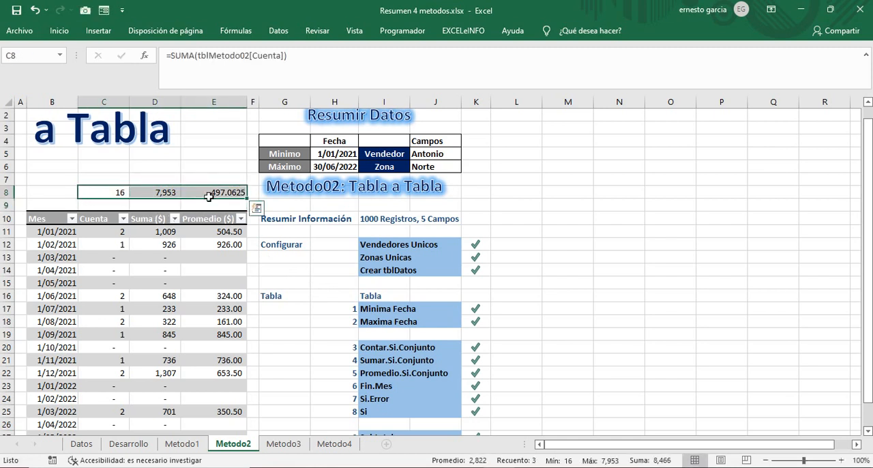
{"action": "left_click", "coordinate": [124, 193]}
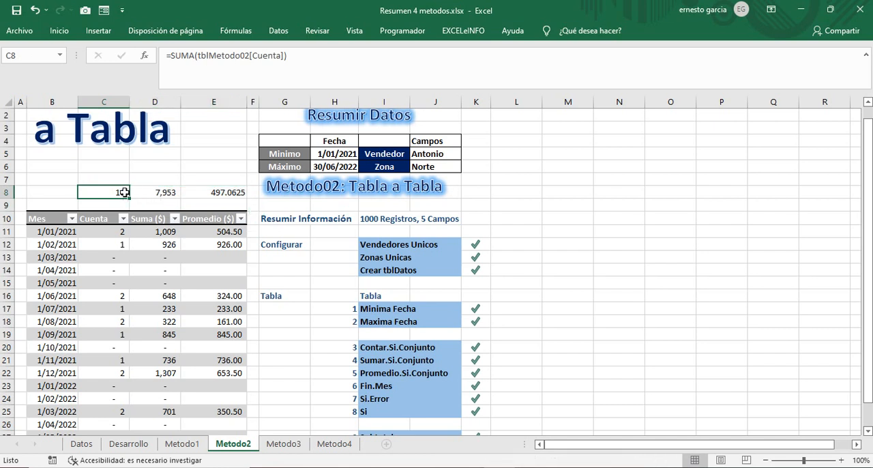
{"action": "left_click", "coordinate": [168, 191]}
Step: Format the average in E8 with the thousands-separator number style and two decimal places
{"action": "left_click", "coordinate": [210, 194]}
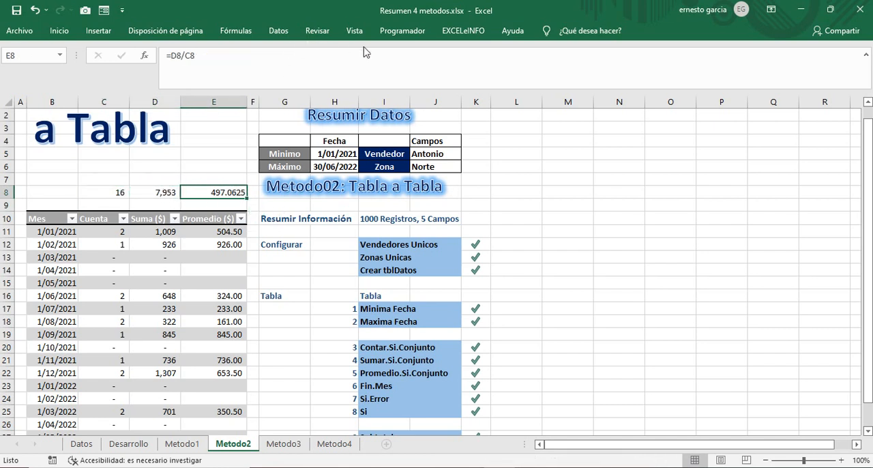
{"action": "left_click", "coordinate": [57, 31]}
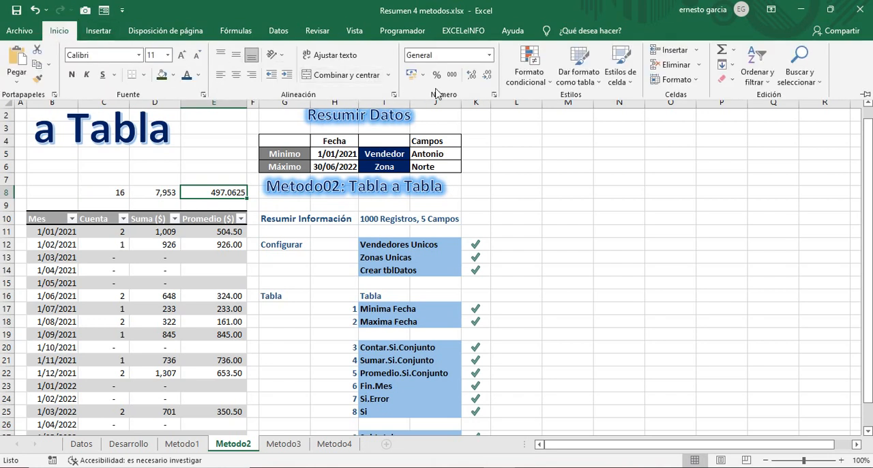
{"action": "left_click", "coordinate": [453, 75]}
{"action": "left_click", "coordinate": [486, 77]}
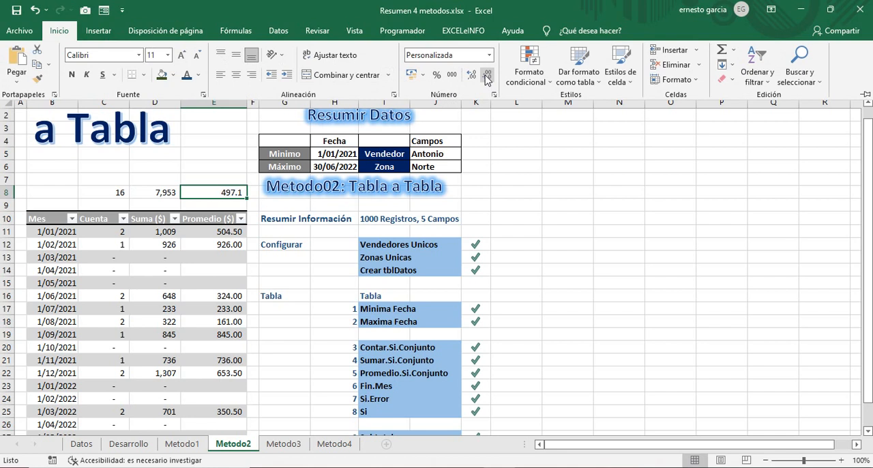
{"action": "left_click", "coordinate": [471, 75]}
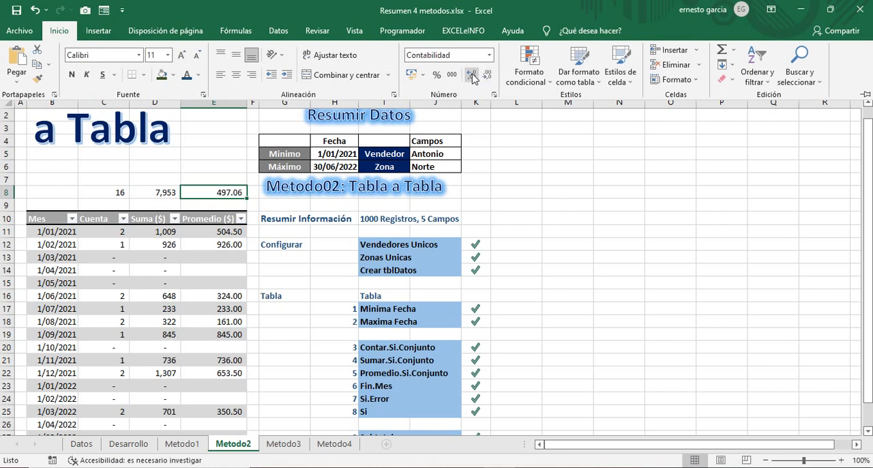
{"action": "left_click", "coordinate": [240, 153]}
{"action": "left_click", "coordinate": [242, 189]}
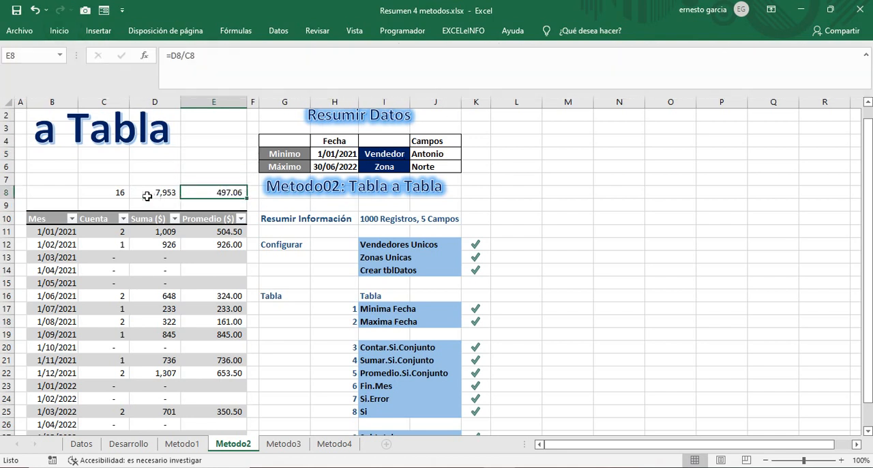
Step: Fill the totals row C8:E8 above the table with standard yellow
{"action": "left_click_drag", "start_coordinate": [109, 189], "coordinate": [215, 192]}
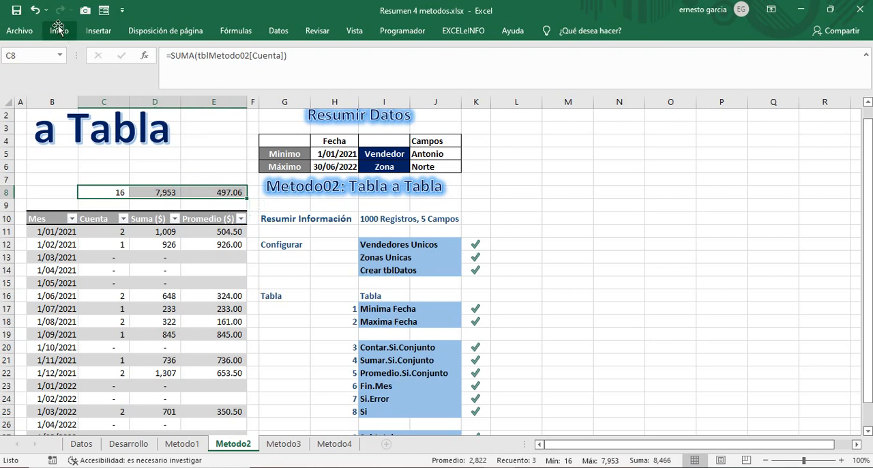
{"action": "left_click", "coordinate": [59, 31]}
{"action": "left_click", "coordinate": [173, 75]}
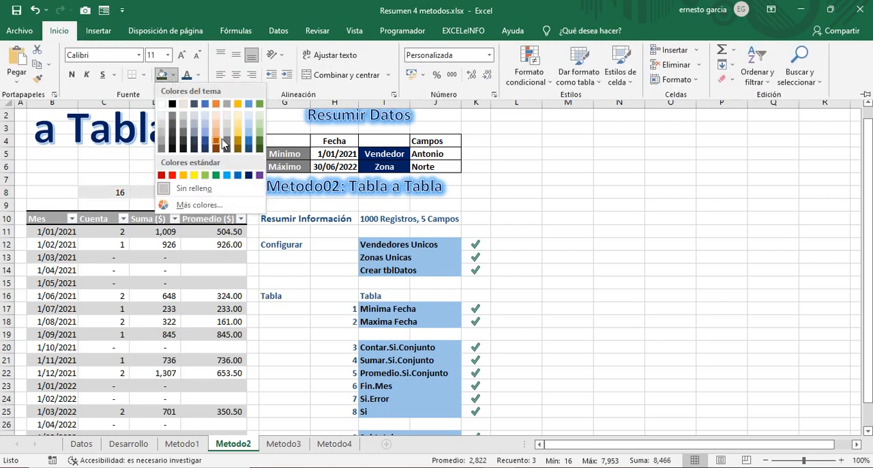
{"action": "left_click", "coordinate": [194, 175]}
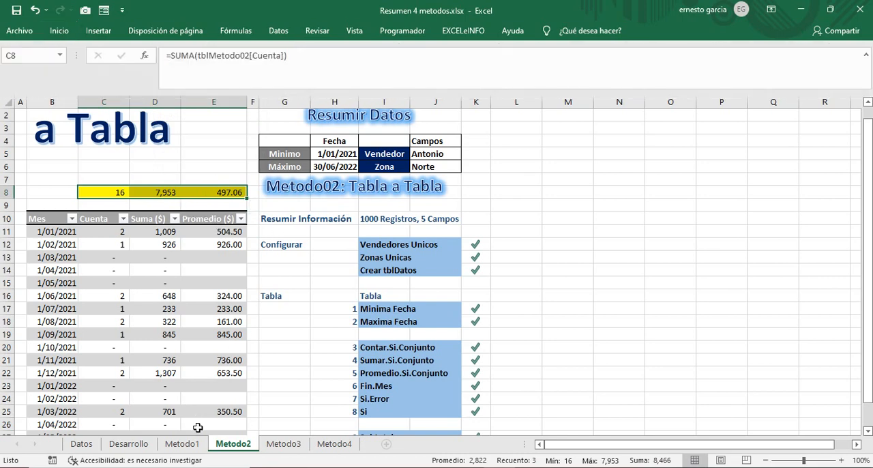
Step: On the Datos sheet, copy the yellow SUBTOTALES cells F5:F7 to M5:M7 above tblDatos
{"action": "left_click", "coordinate": [81, 444]}
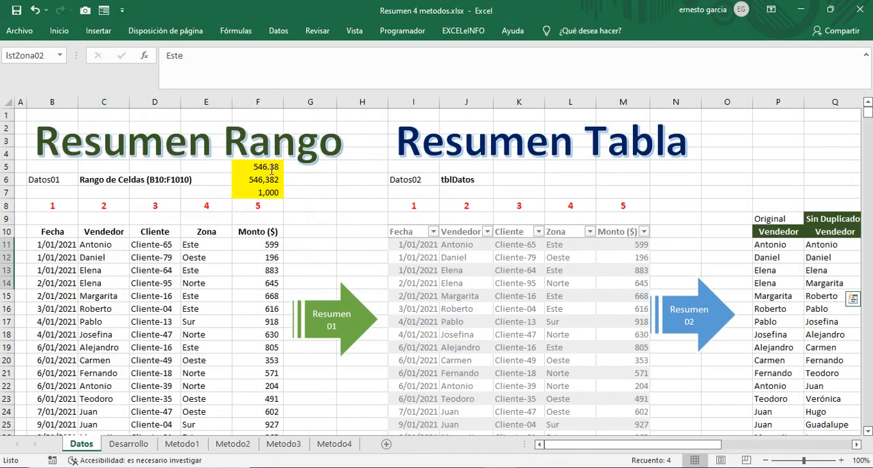
{"action": "left_click_drag", "start_coordinate": [274, 193], "coordinate": [274, 168]}
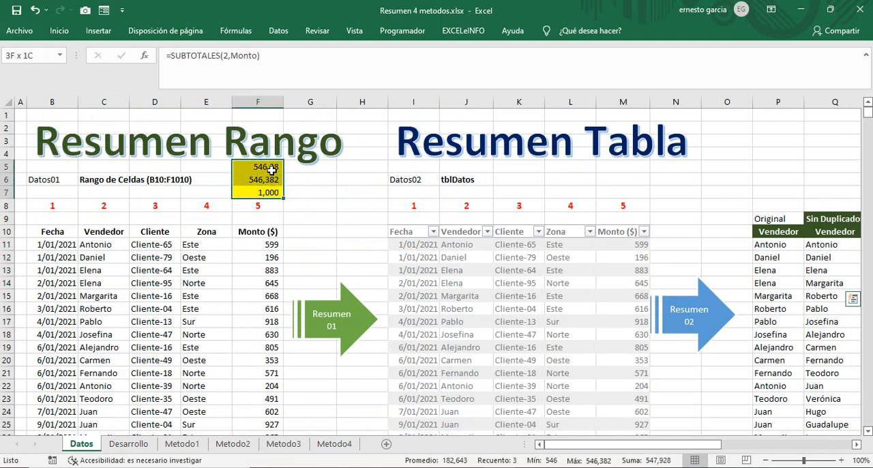
{"action": "key", "text": "ctrl+c"}
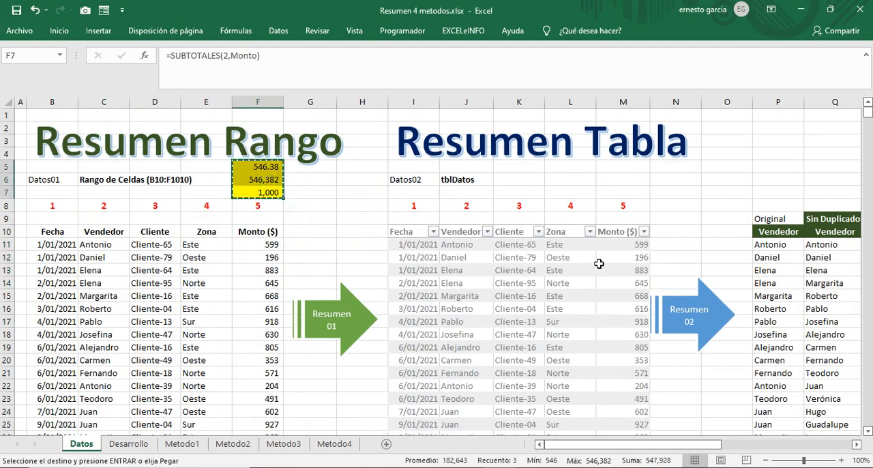
{"action": "left_click", "coordinate": [633, 194]}
{"action": "left_click_drag", "start_coordinate": [631, 193], "coordinate": [623, 166]}
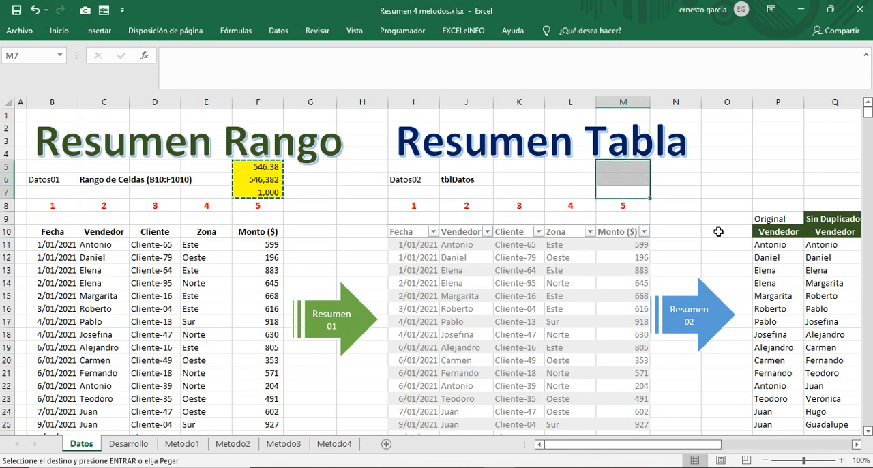
{"action": "key", "text": "ctrl+v"}
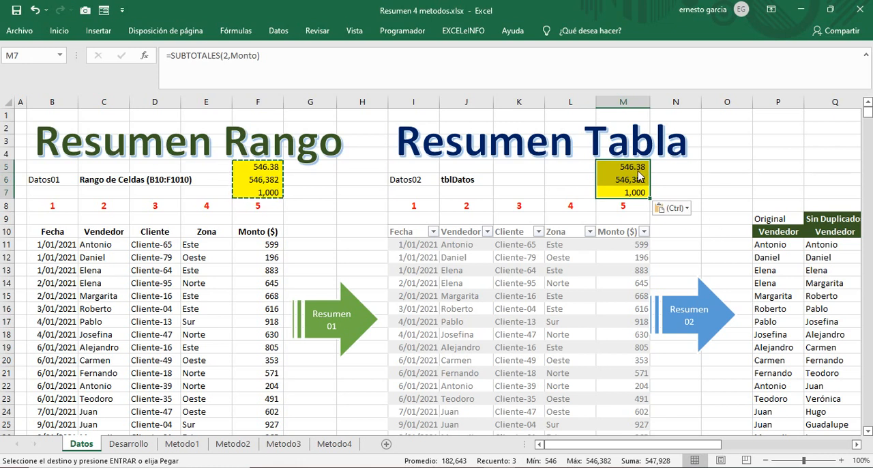
Step: Point the SUBTOTALES count in M7 at the table column with =SUBTOTALES(2,tblDatos[Monto ($)])
{"action": "left_click", "coordinate": [632, 192]}
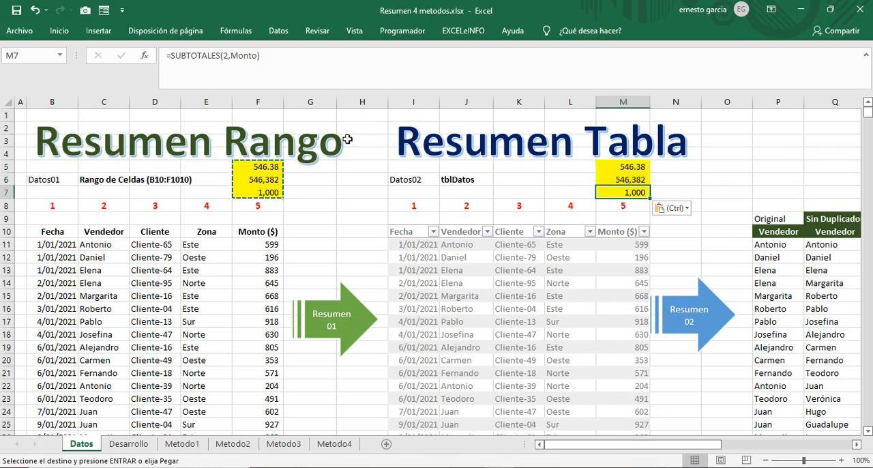
{"action": "left_click_drag", "start_coordinate": [231, 55], "coordinate": [256, 54]}
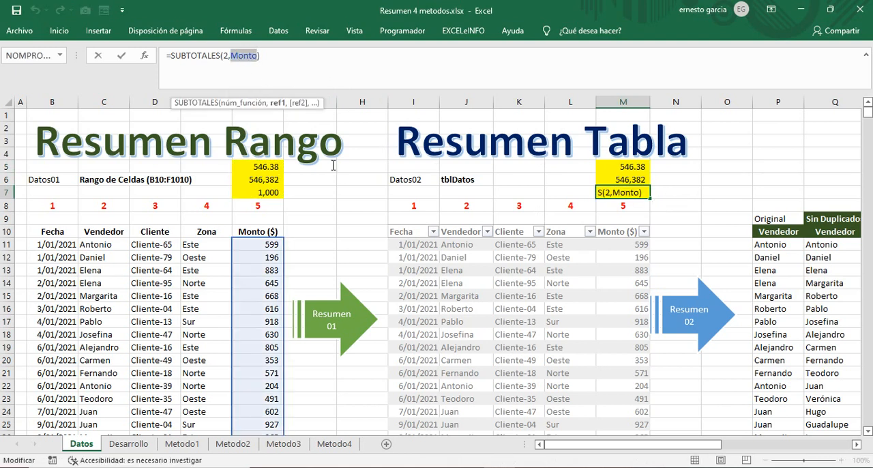
{"action": "left_click", "coordinate": [630, 225]}
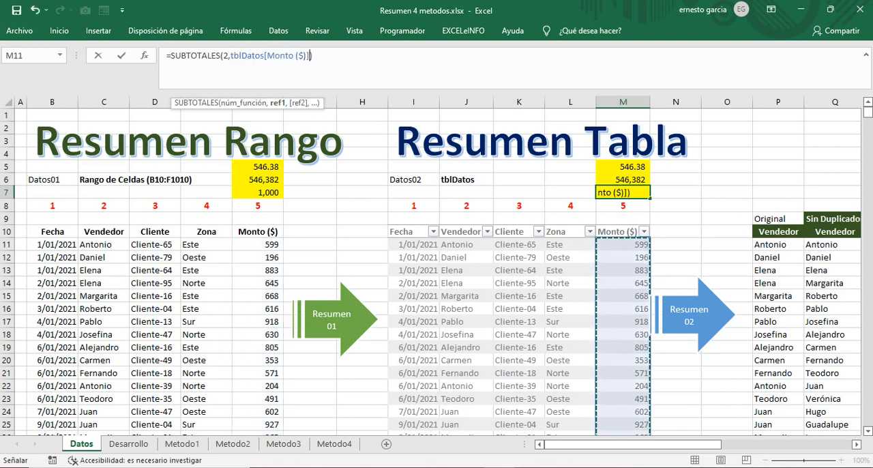
{"action": "key", "text": "Return"}
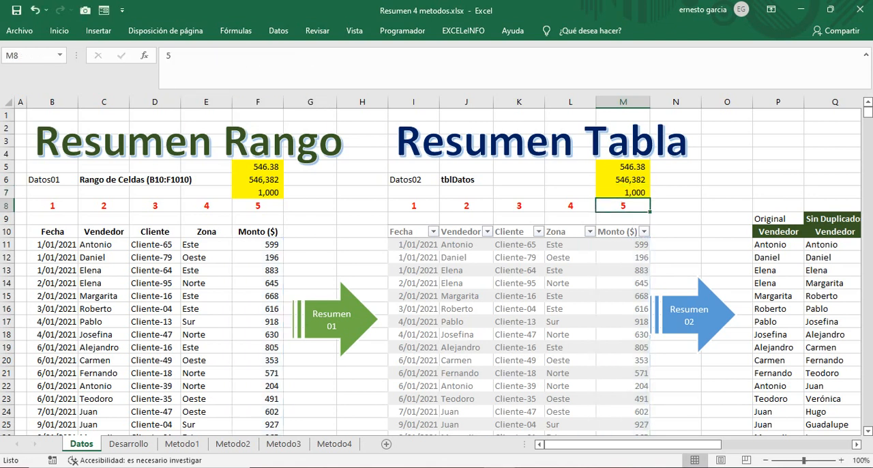
Step: Replace the Monto reference in M6's SUBTOTALES sum with tblDatos[Monto ($)], keeping function number 9
{"action": "left_click", "coordinate": [626, 182]}
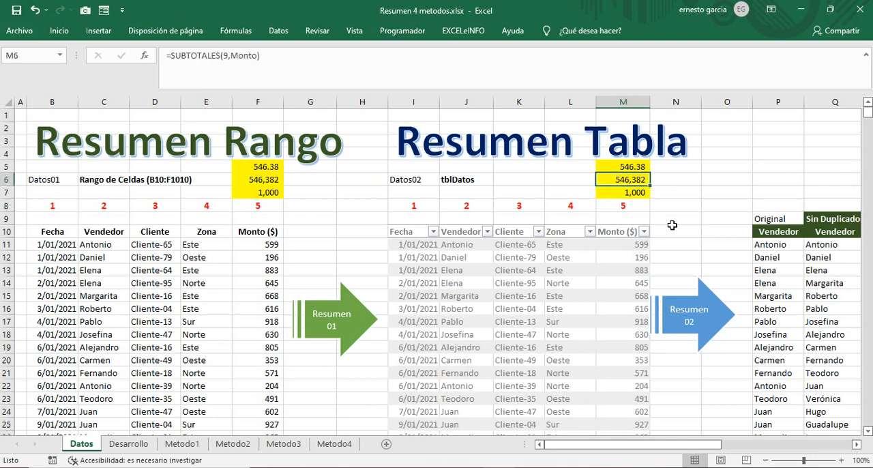
{"action": "double_click", "coordinate": [614, 179]}
{"action": "left_click_drag", "start_coordinate": [663, 180], "coordinate": [690, 180]}
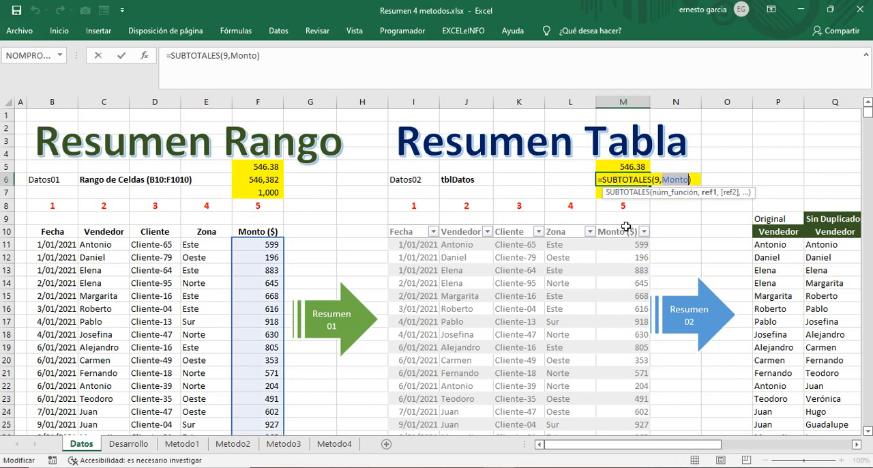
{"action": "left_click", "coordinate": [623, 229]}
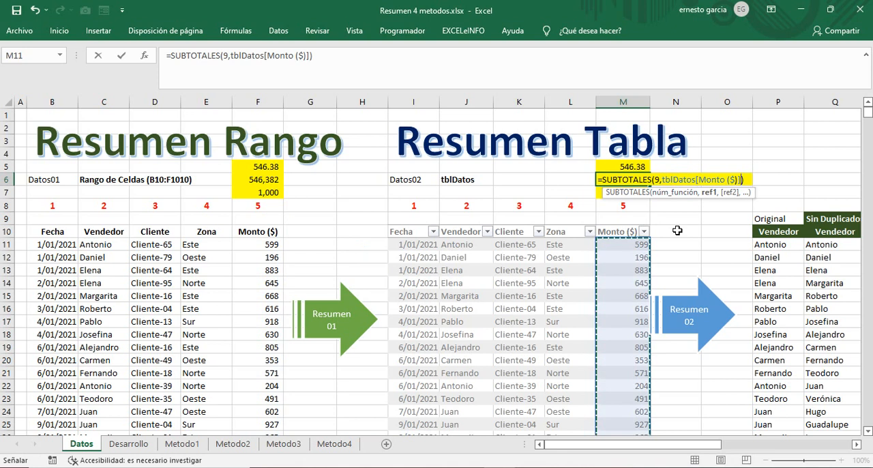
{"action": "key", "text": "Return"}
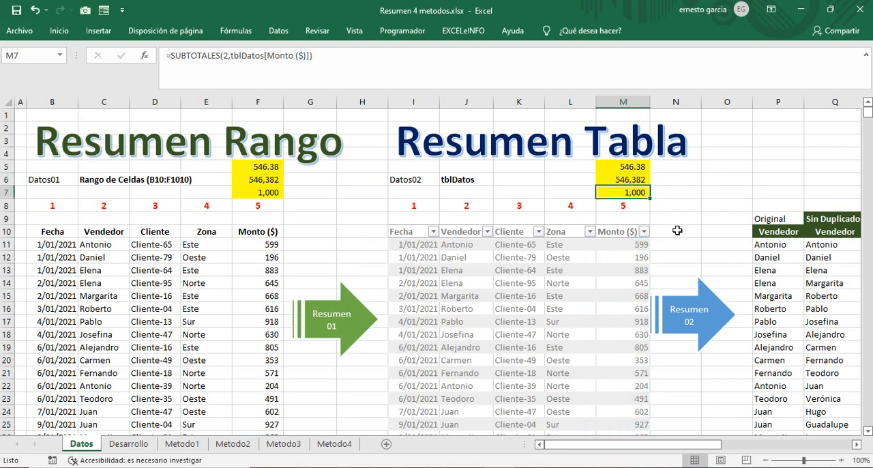
Step: Replace the Monto reference in M5's SUBTOTALES average with tblDatos[Monto ($)], keeping function number 1
{"action": "left_click", "coordinate": [631, 169]}
{"action": "left_click", "coordinate": [645, 179]}
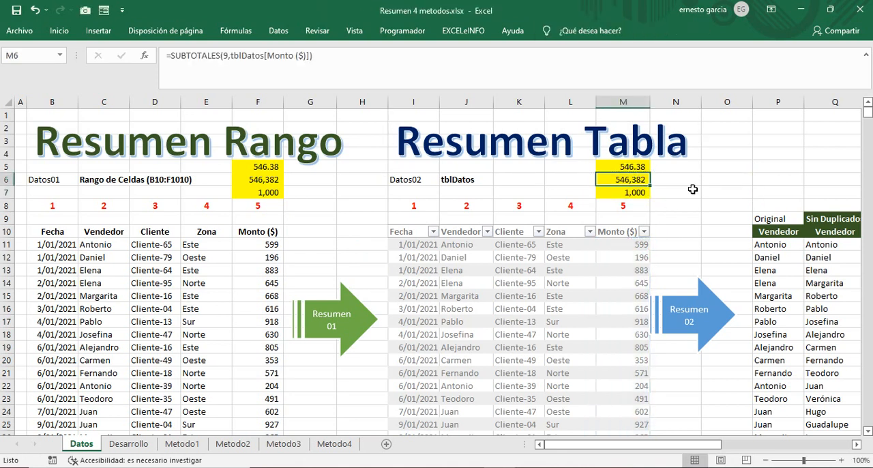
{"action": "key", "text": "Up"}
{"action": "double_click", "coordinate": [244, 55]}
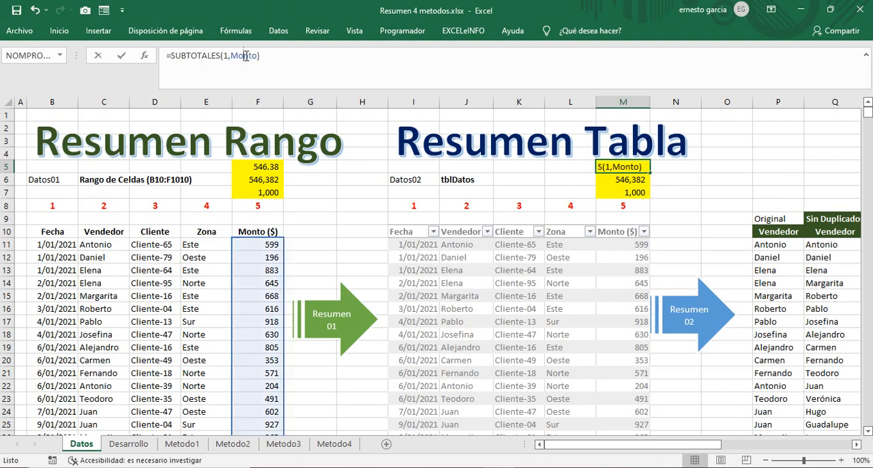
{"action": "left_click", "coordinate": [626, 227]}
{"action": "key", "text": "Return"}
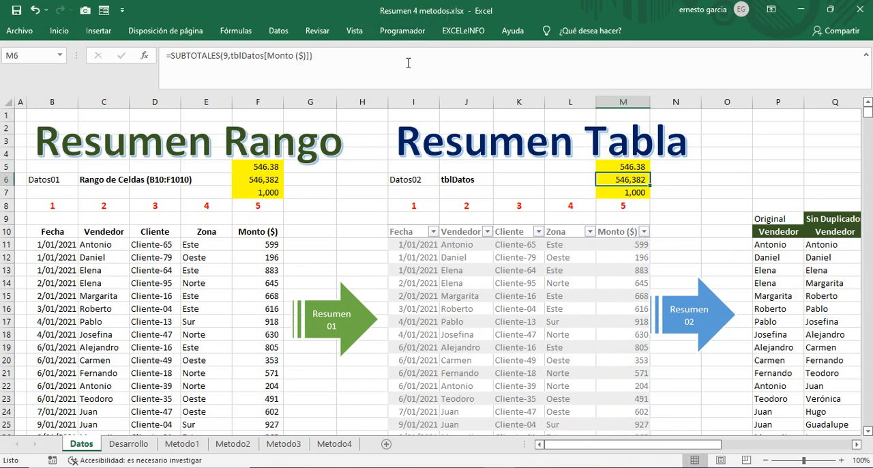
Step: Collapse the formula bar to one line and open a second window of the workbook
{"action": "left_click", "coordinate": [867, 55]}
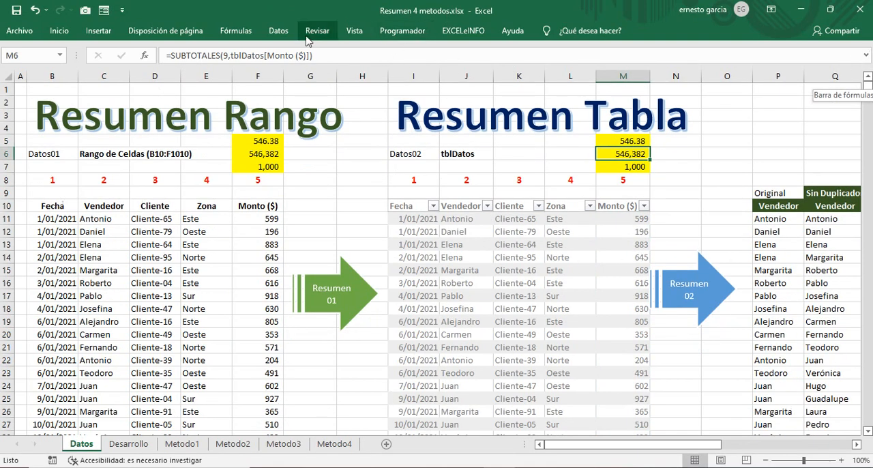
{"action": "left_click", "coordinate": [411, 38]}
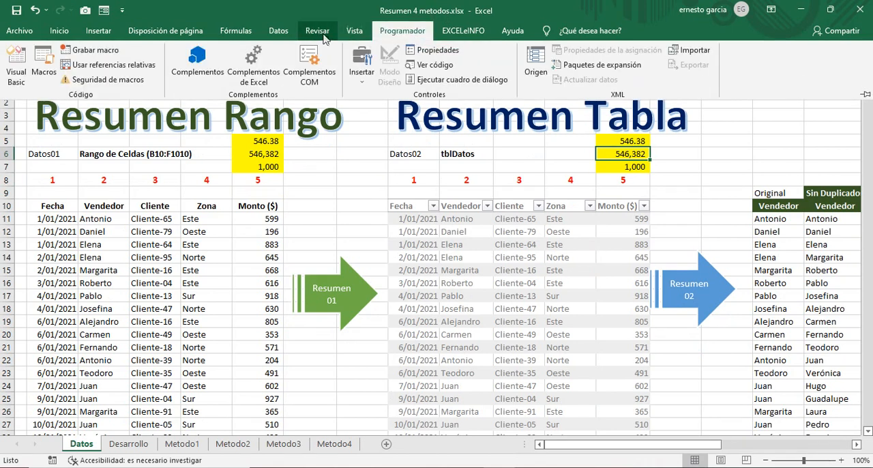
{"action": "left_click", "coordinate": [354, 31]}
{"action": "left_click", "coordinate": [450, 75]}
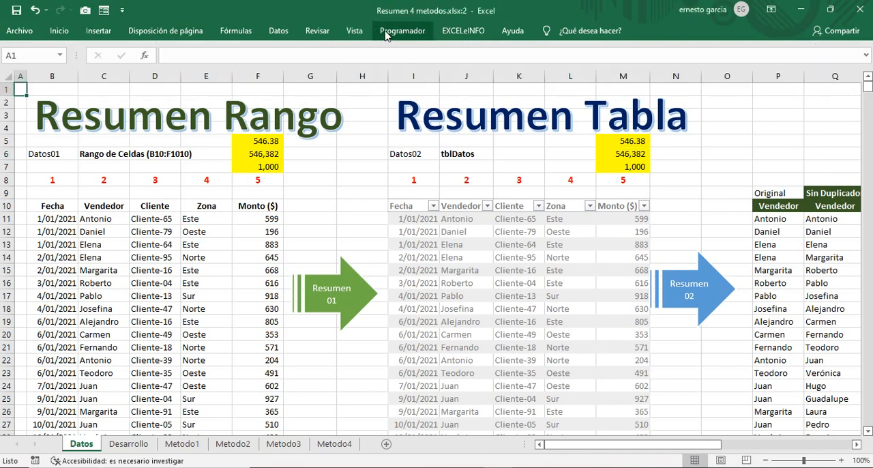
Step: Arrange the active workbook's two windows vertically, side by side, with the new window on the right half
{"action": "left_click", "coordinate": [354, 31]}
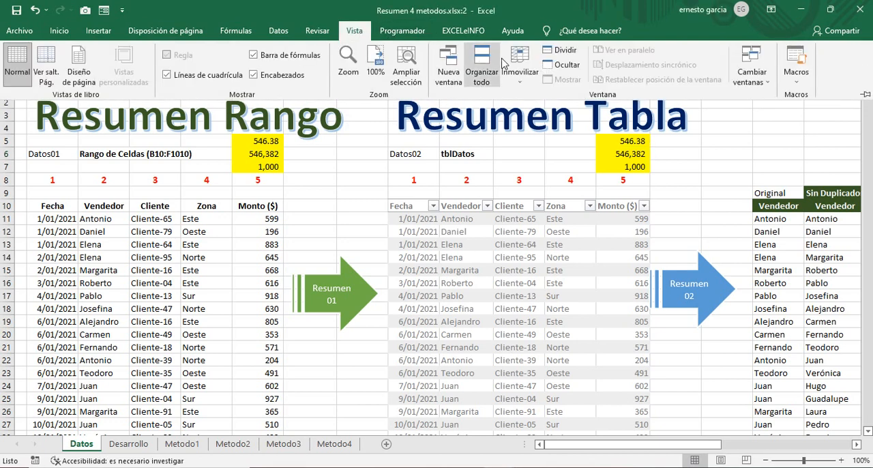
{"action": "left_click", "coordinate": [477, 75]}
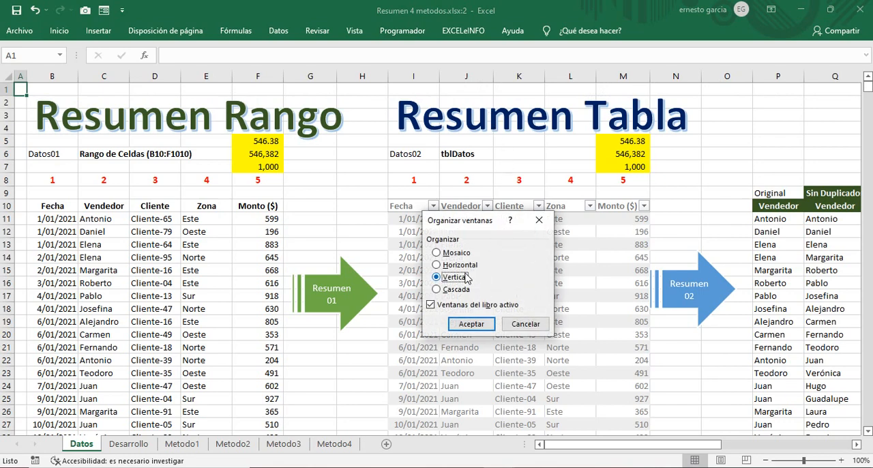
{"action": "left_click", "coordinate": [469, 323]}
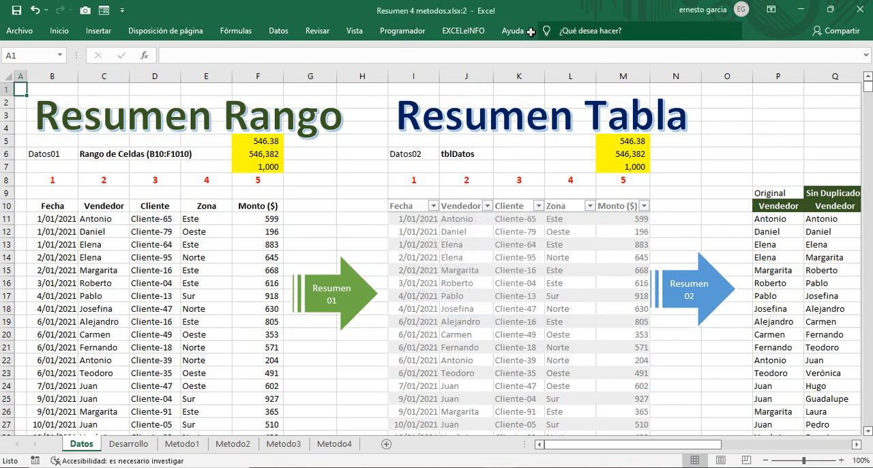
{"action": "left_click_drag", "start_coordinate": [536, 12], "coordinate": [871, 41]}
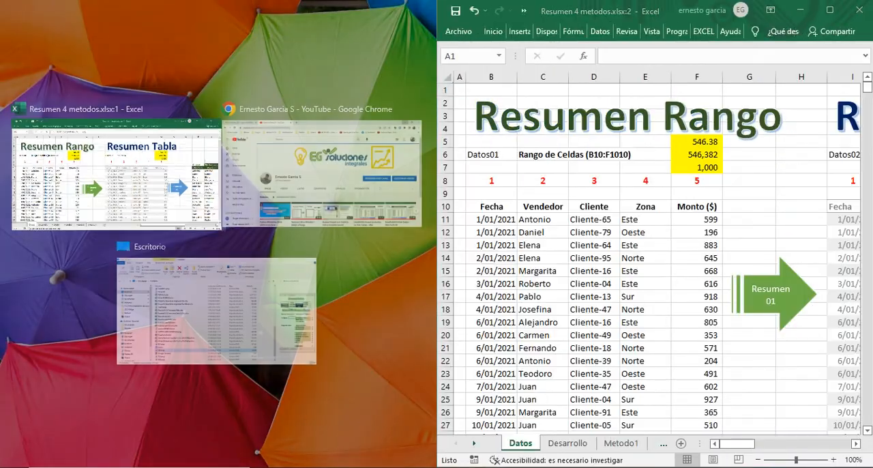
{"action": "left_click", "coordinate": [135, 162]}
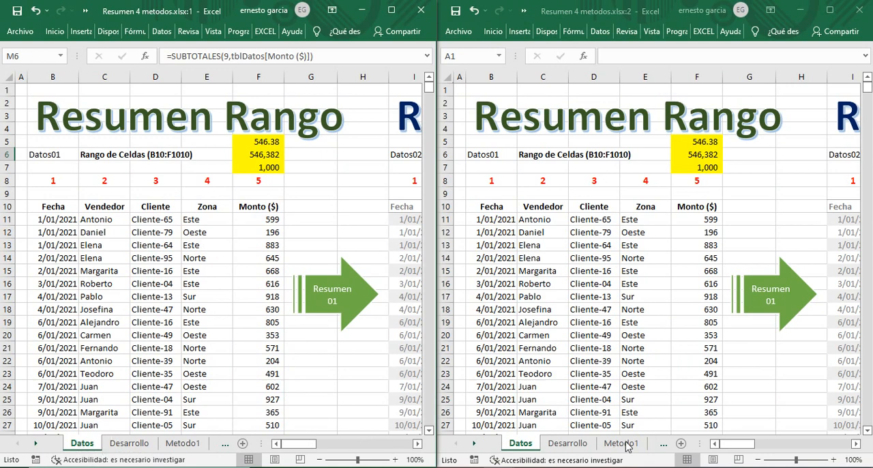
Step: Show the Metodo2 sheet in the second window, with the totals in C8:E8 and the Vendedor and Zona criteria in view
{"action": "left_click", "coordinate": [660, 446]}
{"action": "left_click", "coordinate": [660, 446]}
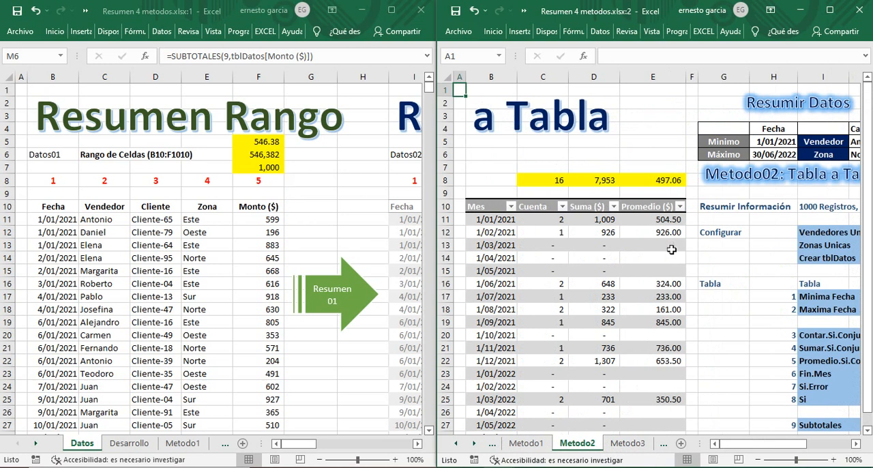
{"action": "left_click", "coordinate": [559, 180]}
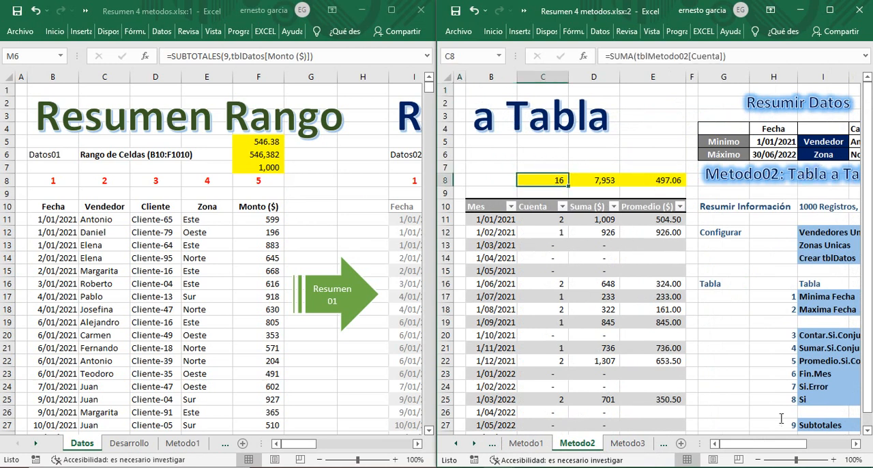
{"action": "left_click", "coordinate": [855, 444]}
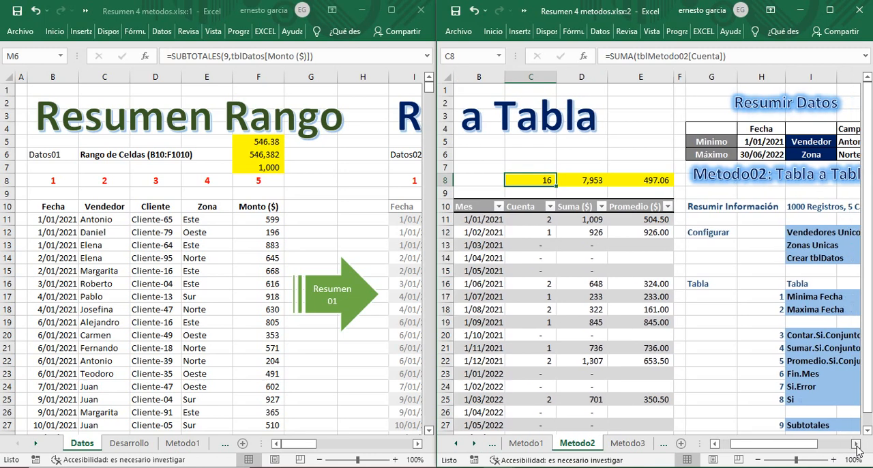
{"action": "left_click", "coordinate": [856, 444]}
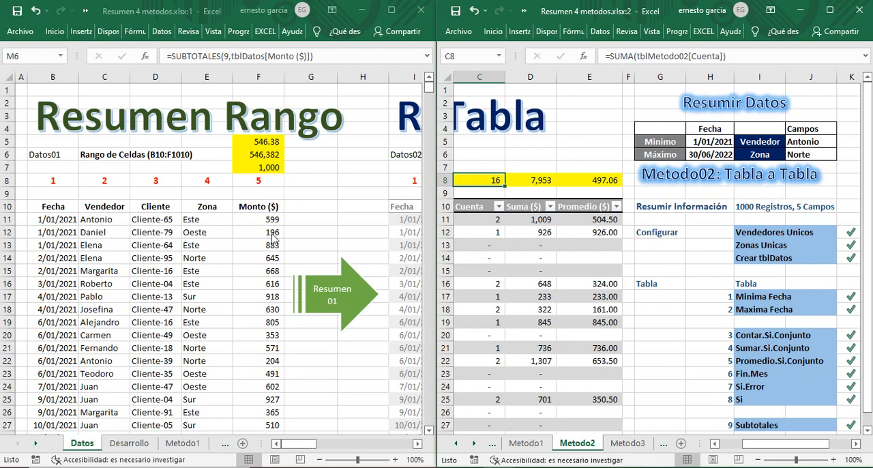
Step: In the first window, filter the Vendedor column of tblDatos to only the salesperson set as the criterion on Metodo2
{"action": "left_click_drag", "start_coordinate": [417, 444], "coordinate": [417, 444]}
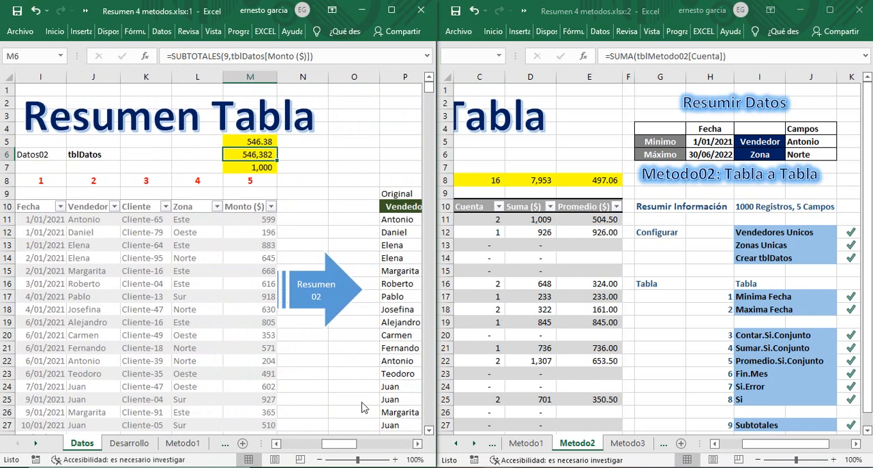
{"action": "left_click", "coordinate": [113, 206]}
{"action": "left_click", "coordinate": [174, 353]}
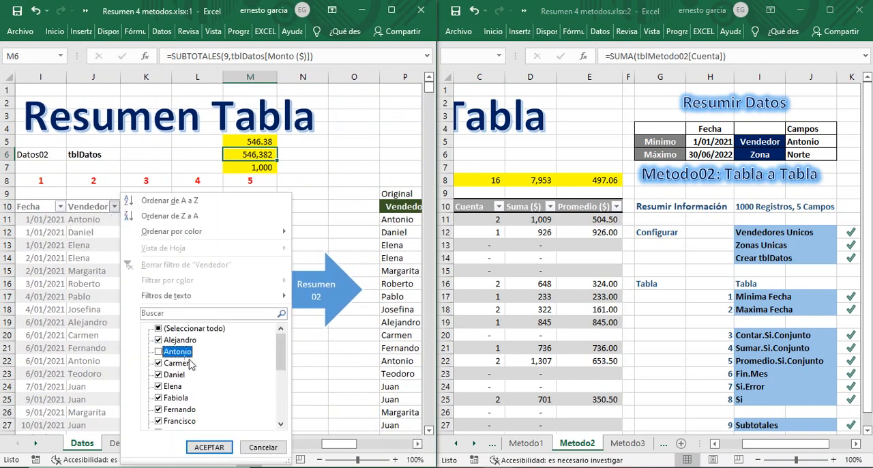
{"action": "left_click", "coordinate": [159, 330]}
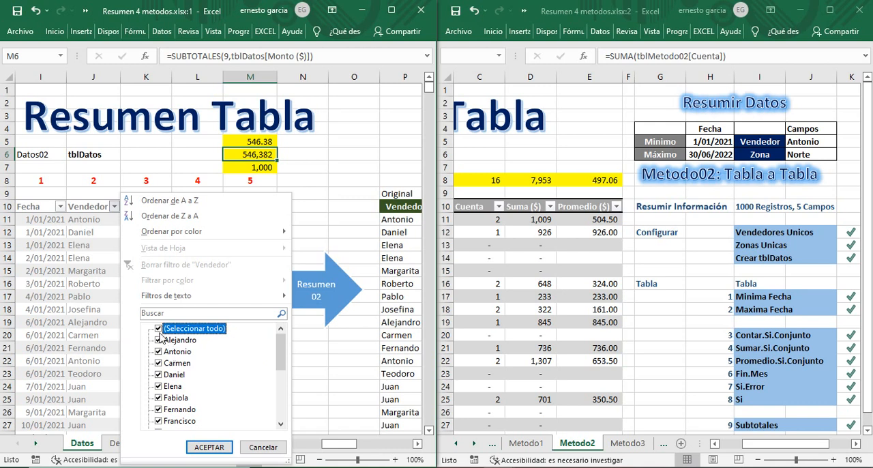
{"action": "left_click", "coordinate": [159, 329]}
{"action": "left_click", "coordinate": [168, 351]}
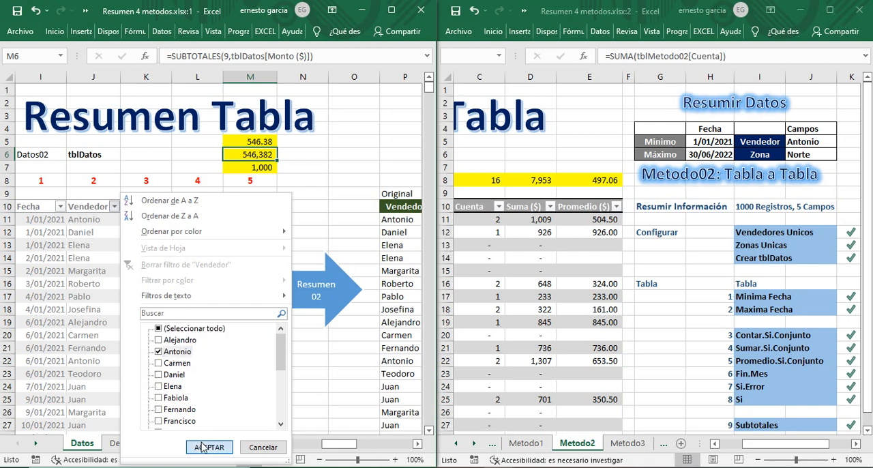
{"action": "left_click", "coordinate": [207, 447]}
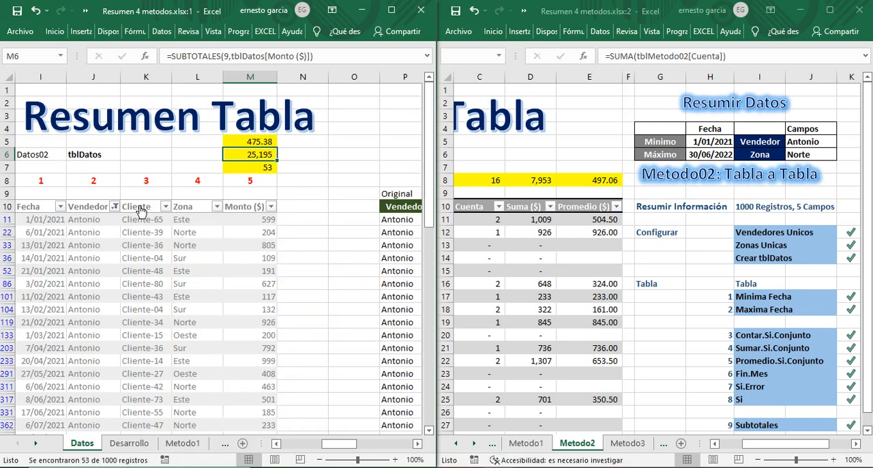
Step: Filter the Zona column of tblDatos to only Norte
{"action": "left_click", "coordinate": [216, 207]}
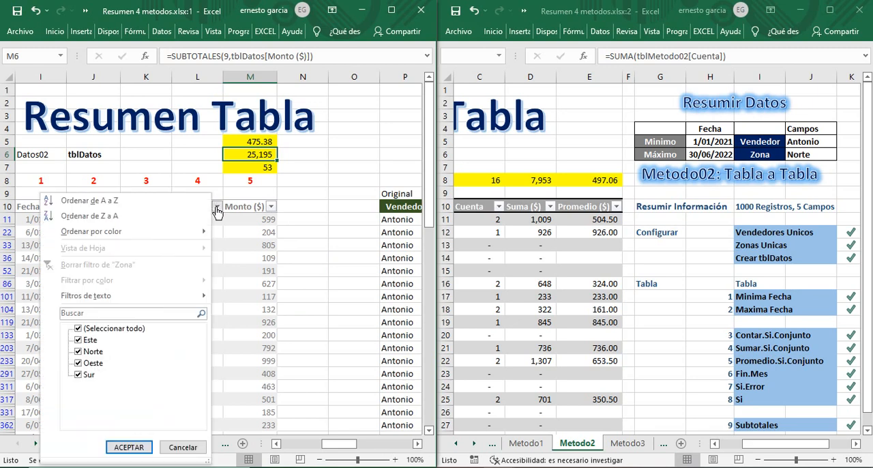
{"action": "left_click", "coordinate": [79, 328]}
{"action": "left_click", "coordinate": [89, 351]}
{"action": "left_click", "coordinate": [128, 447]}
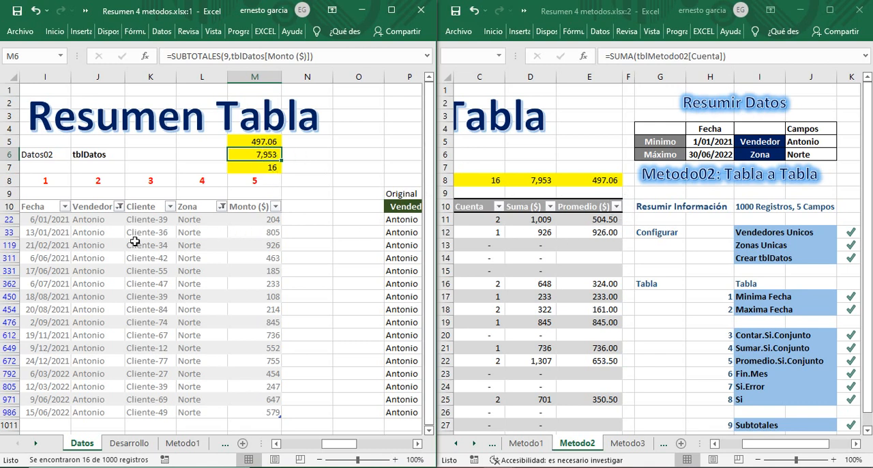
Step: Add list validation with source =lstVendedor02 to the Vendedor criterion J5 on Metodo2, and choose the second salesperson in the list
{"action": "left_click", "coordinate": [824, 143]}
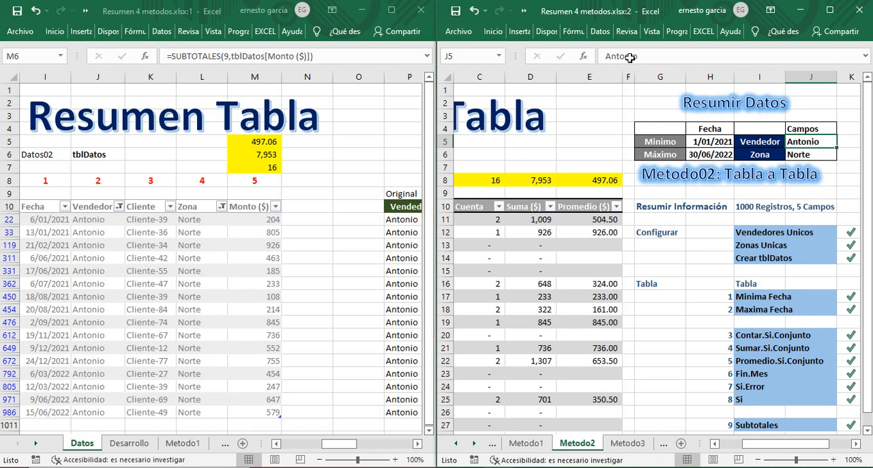
{"action": "left_click", "coordinate": [600, 32]}
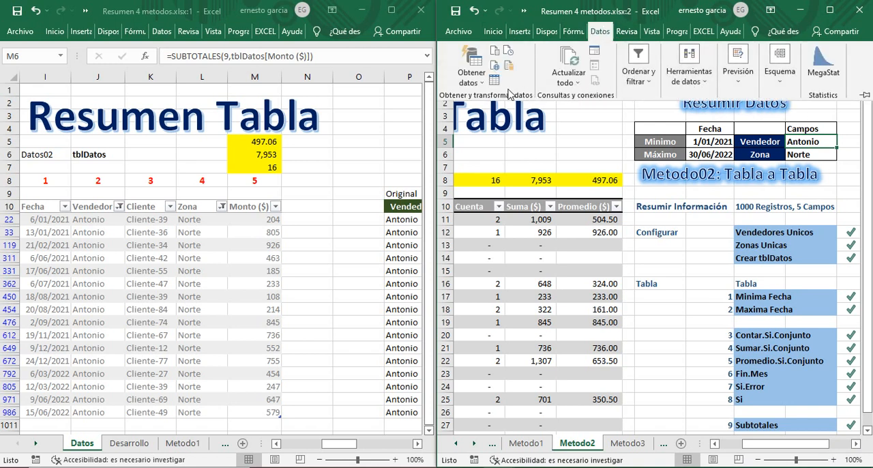
{"action": "left_click", "coordinate": [702, 88]}
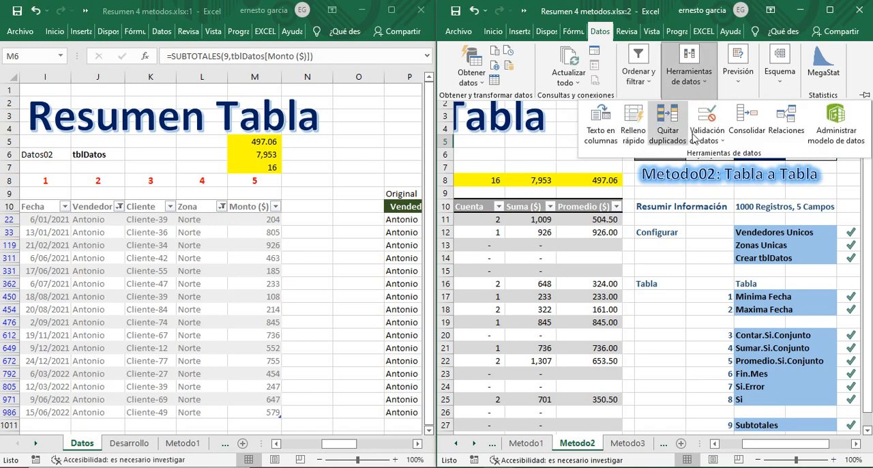
{"action": "left_click", "coordinate": [719, 139]}
{"action": "left_click", "coordinate": [745, 153]}
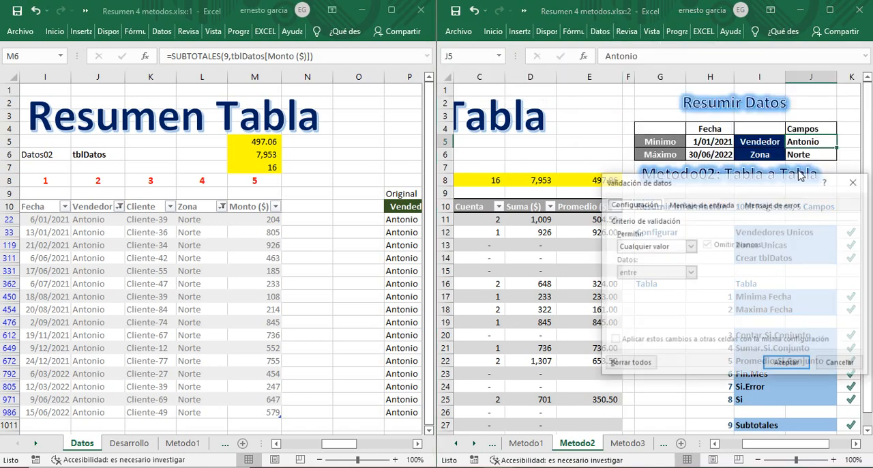
{"action": "left_click", "coordinate": [690, 246]}
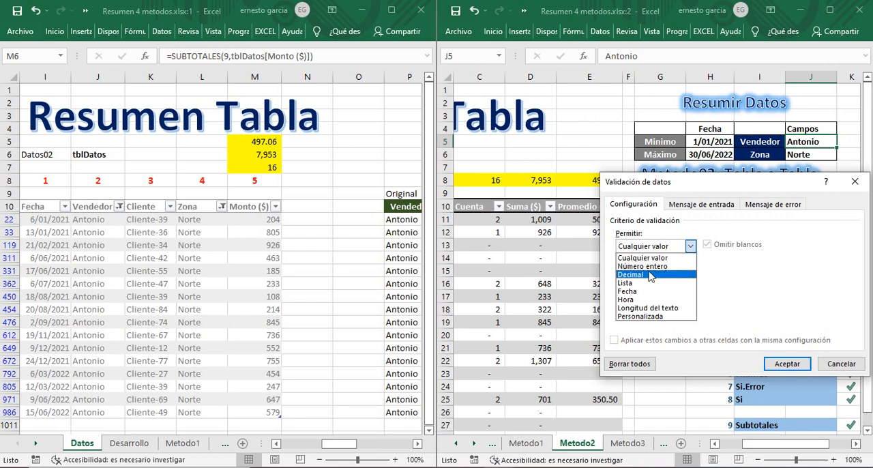
{"action": "left_click", "coordinate": [637, 285]}
{"action": "left_click", "coordinate": [659, 298]}
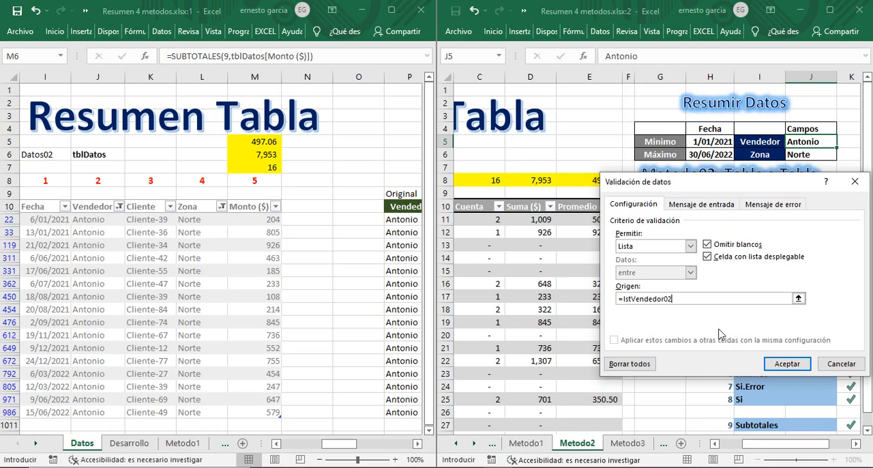
{"action": "left_click", "coordinate": [787, 363]}
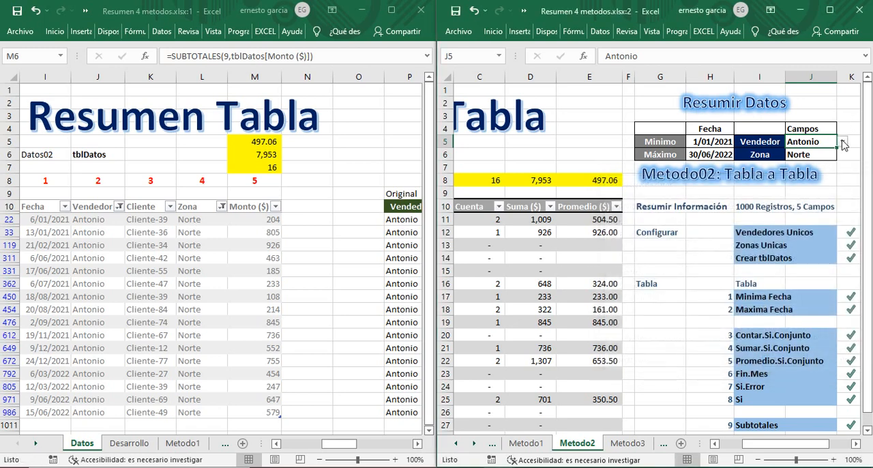
{"action": "left_click", "coordinate": [843, 143]}
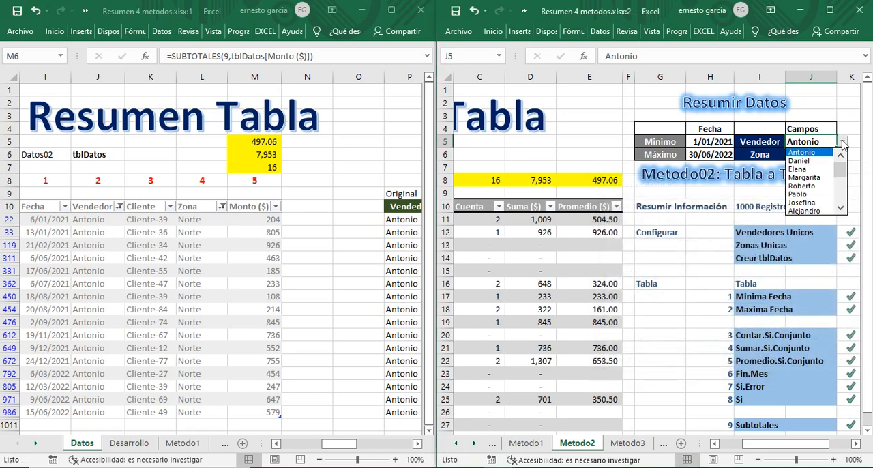
{"action": "left_click", "coordinate": [811, 162]}
Step: Add list validation with source =lstZona02 to the Zona criterion J6 on Metodo2, and choose Oeste
{"action": "left_click", "coordinate": [822, 154]}
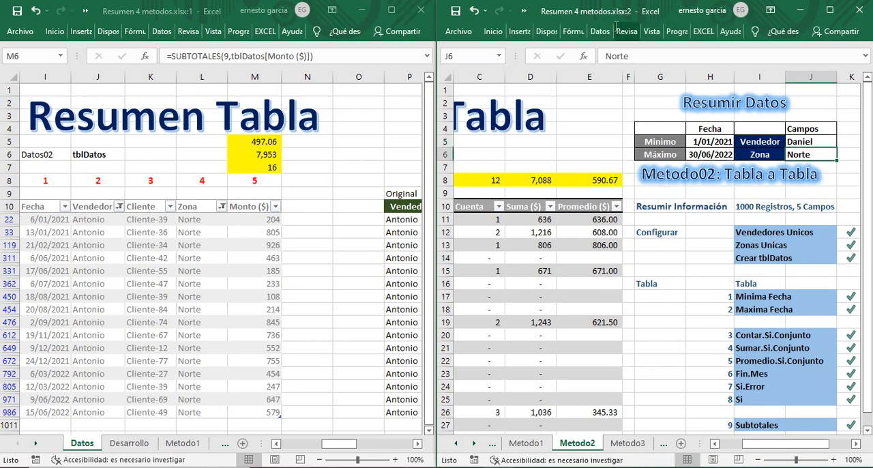
{"action": "left_click", "coordinate": [603, 33]}
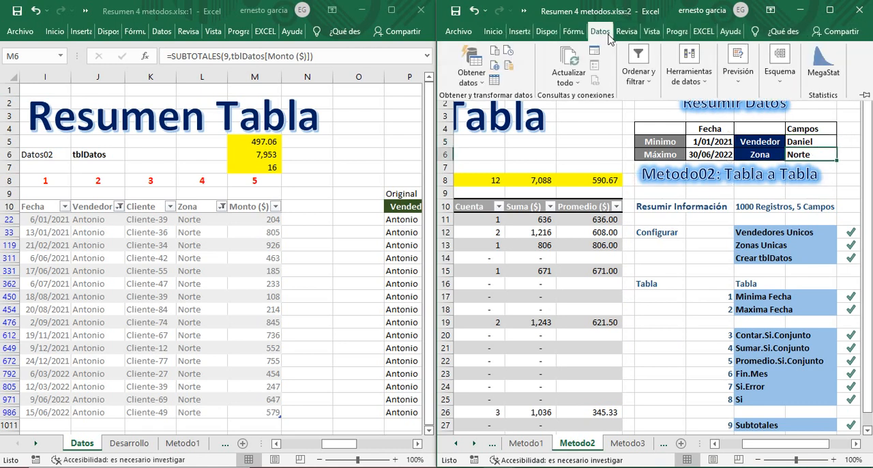
{"action": "left_click", "coordinate": [709, 87]}
{"action": "left_click", "coordinate": [709, 140]}
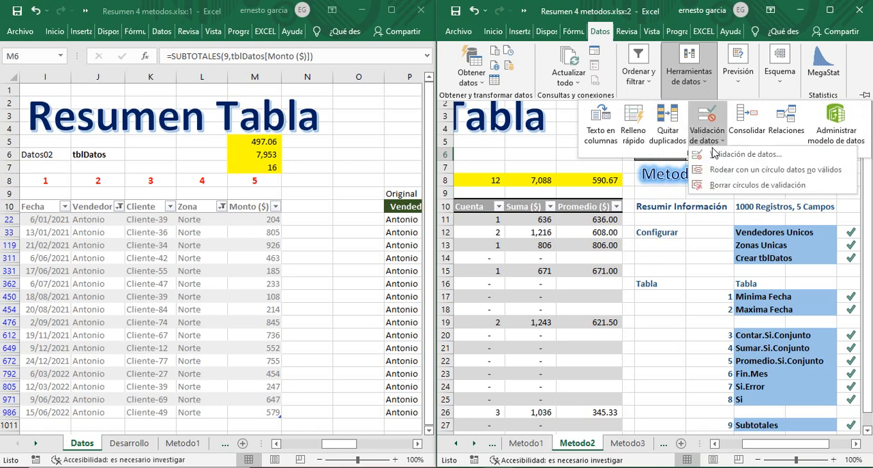
{"action": "left_click", "coordinate": [716, 154]}
{"action": "left_click", "coordinate": [690, 246]}
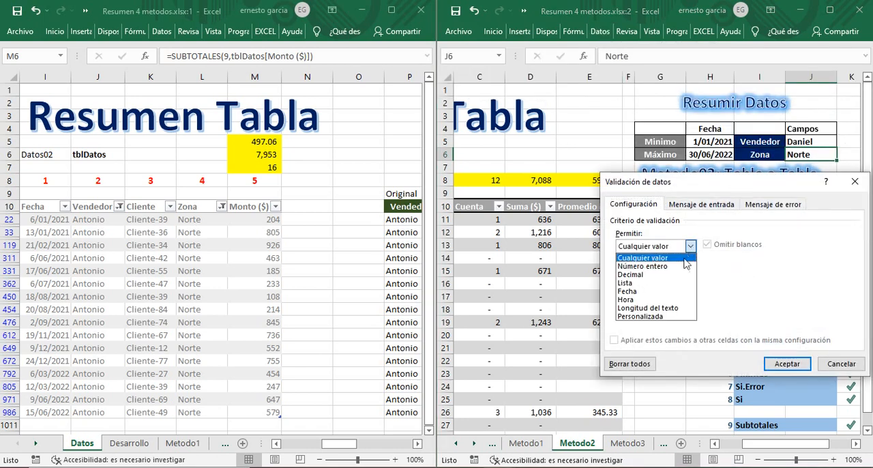
{"action": "left_click", "coordinate": [632, 283]}
{"action": "left_click", "coordinate": [644, 297]}
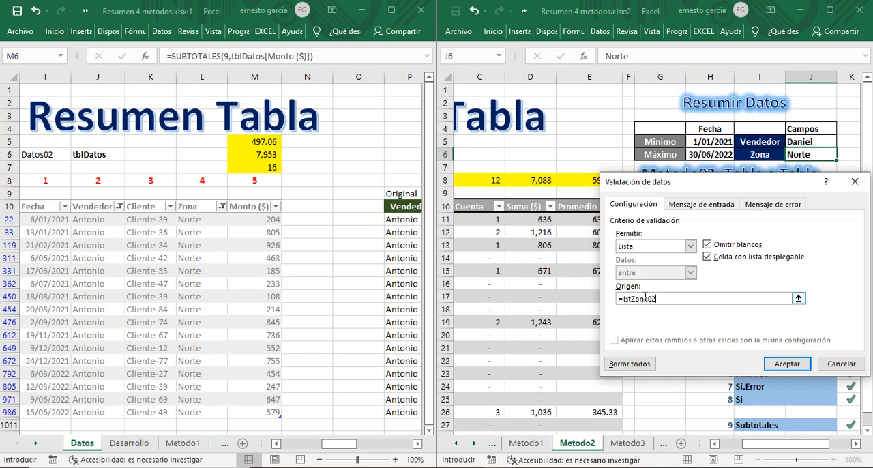
{"action": "left_click", "coordinate": [785, 363]}
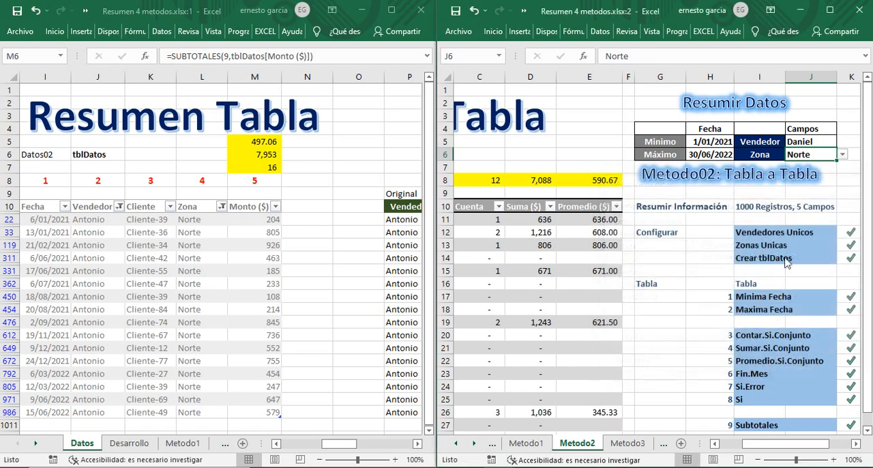
{"action": "left_click", "coordinate": [843, 156]}
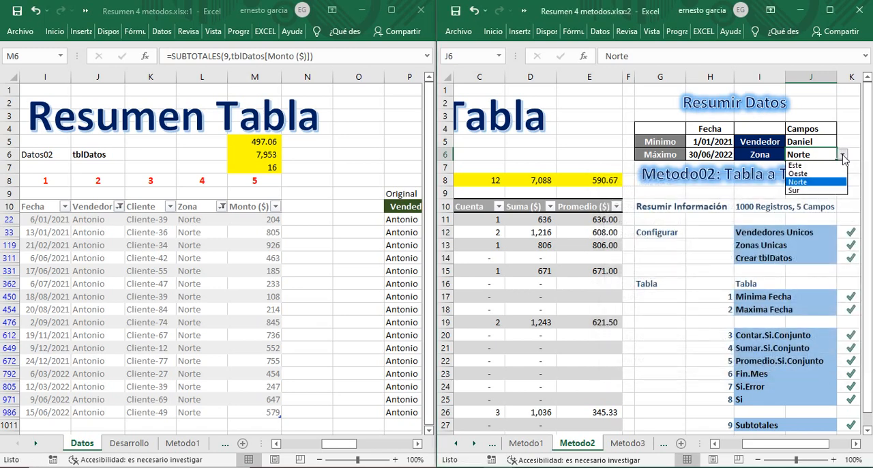
{"action": "left_click", "coordinate": [816, 174]}
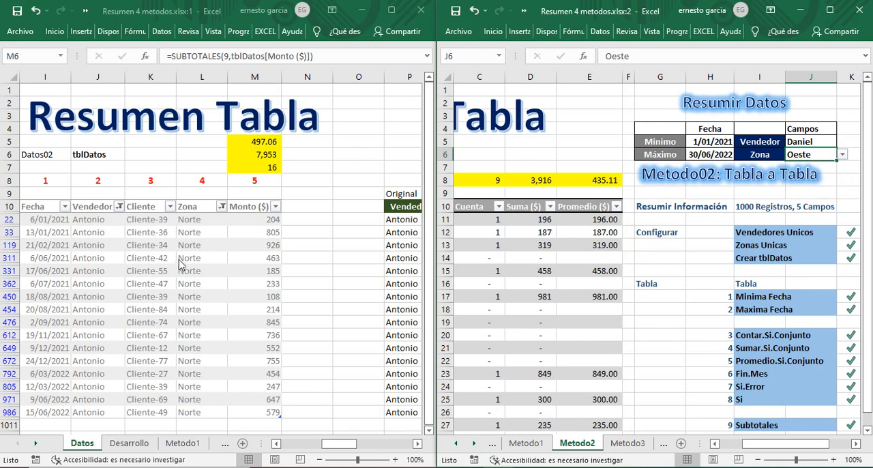
Step: In the first window, filter the Vendedor column of tblDatos to only the salesperson chosen in J5 of Metodo2
{"action": "left_click", "coordinate": [119, 207]}
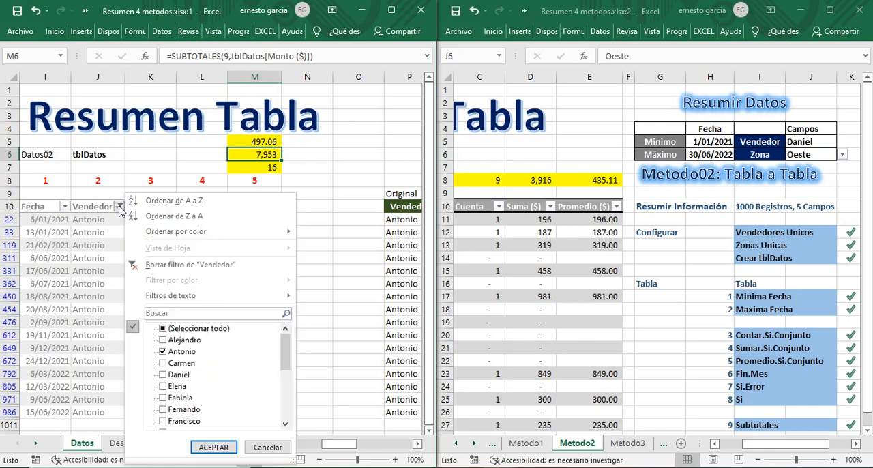
{"action": "left_click", "coordinate": [162, 328]}
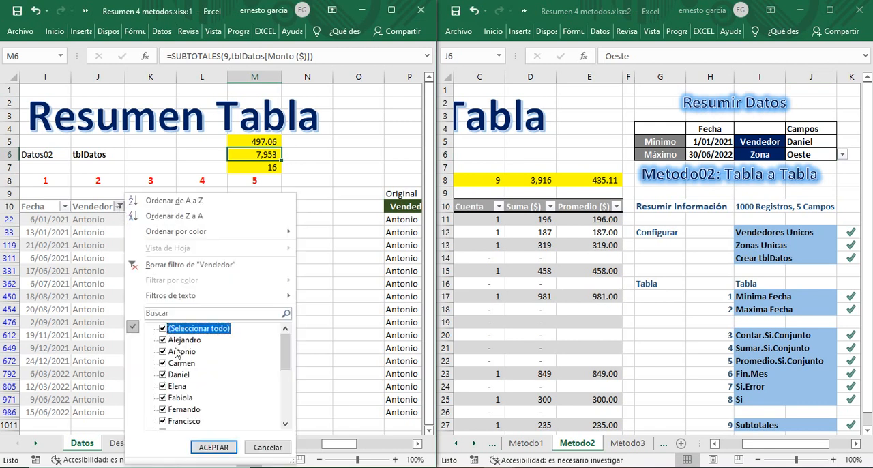
{"action": "left_click", "coordinate": [162, 329]}
{"action": "left_click", "coordinate": [163, 363]}
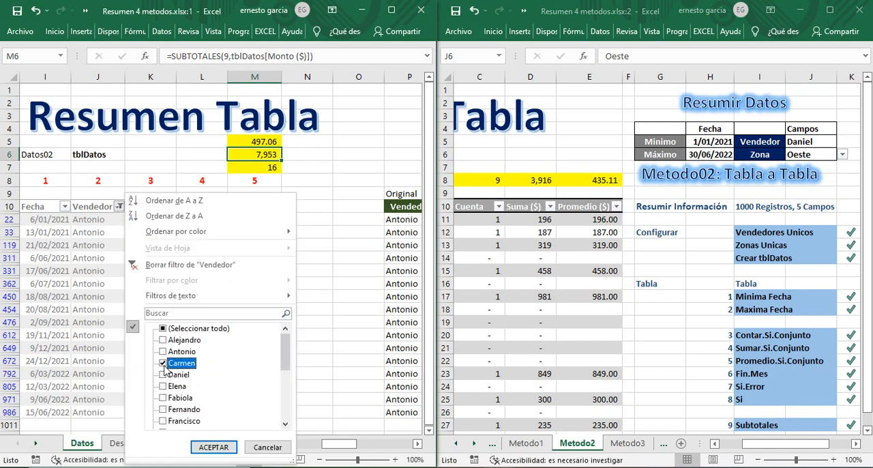
{"action": "left_click", "coordinate": [162, 362]}
{"action": "left_click", "coordinate": [162, 375]}
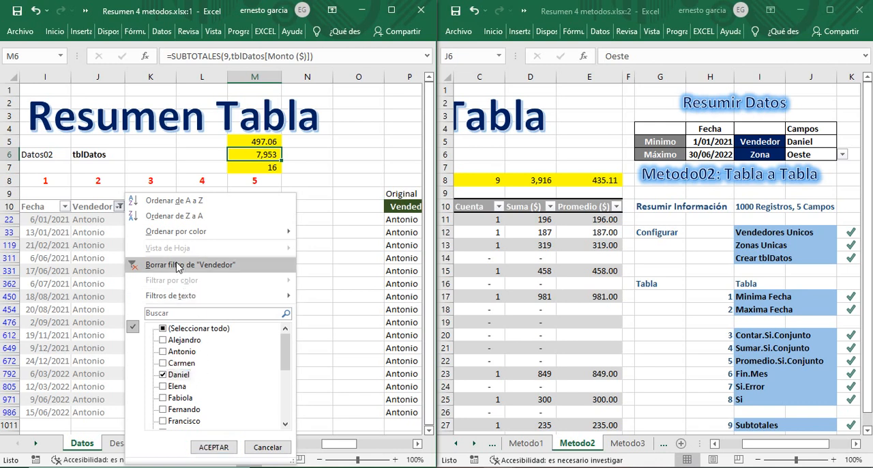
{"action": "left_click", "coordinate": [219, 448]}
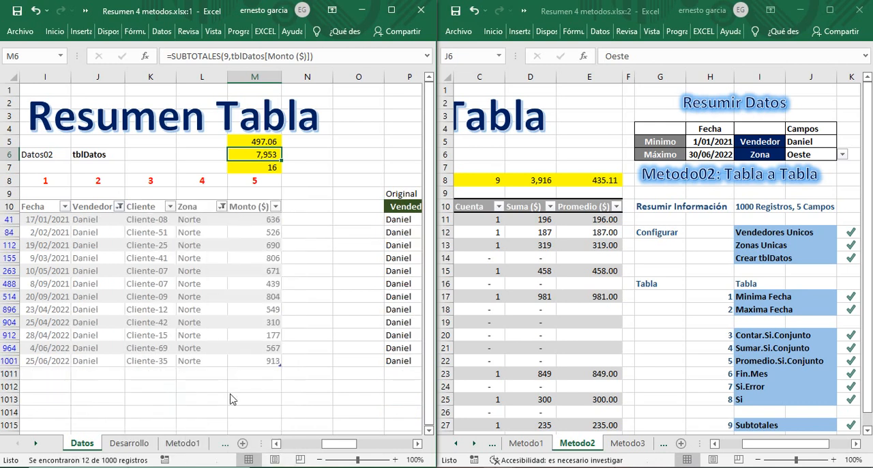
Step: Filter the Zona column of tblDatos to only Oeste
{"action": "left_click", "coordinate": [222, 206]}
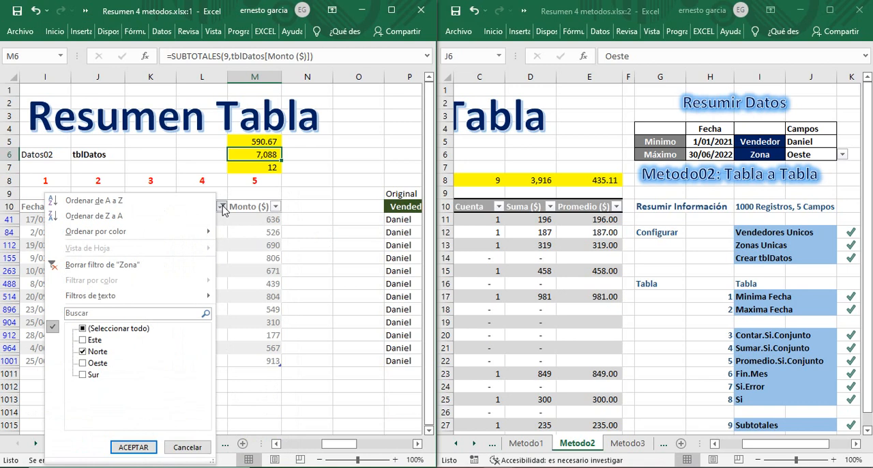
{"action": "left_click", "coordinate": [85, 335]}
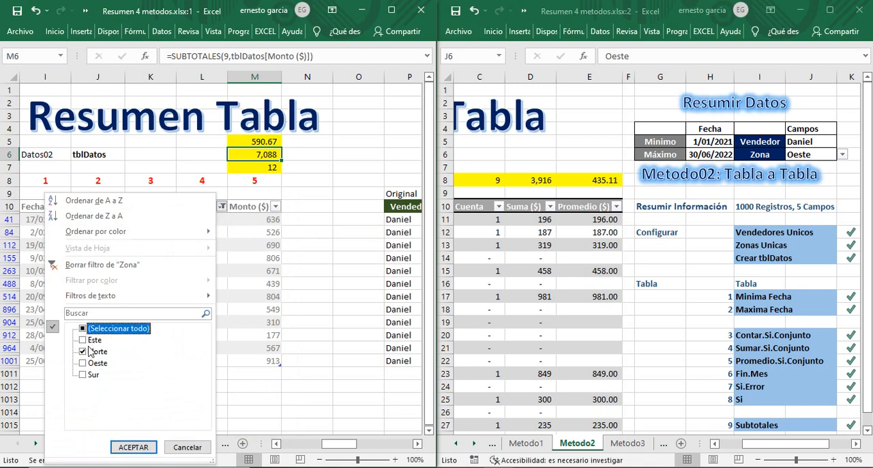
{"action": "left_click", "coordinate": [85, 331]}
{"action": "left_click", "coordinate": [87, 363]}
{"action": "left_click", "coordinate": [130, 448]}
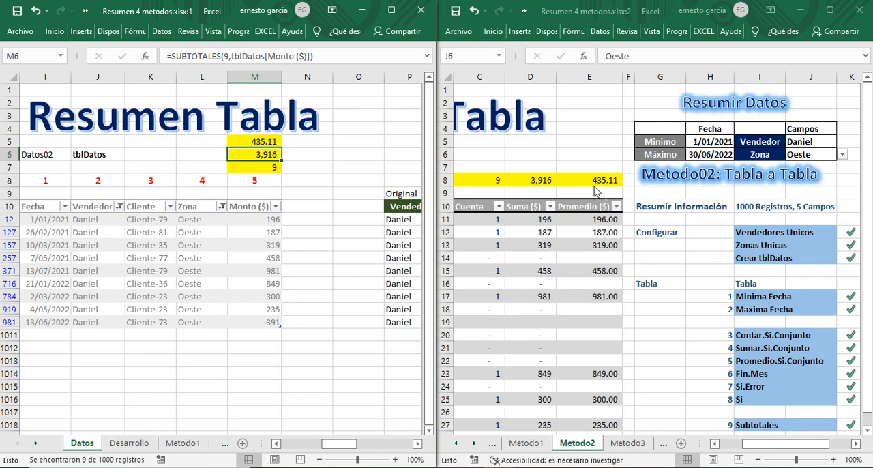
Step: Clear the Vendedor and Zona criteria in J5 and J6 on Metodo2, and bring the Mes column into view
{"action": "left_click", "coordinate": [822, 156]}
{"action": "left_click", "coordinate": [818, 145]}
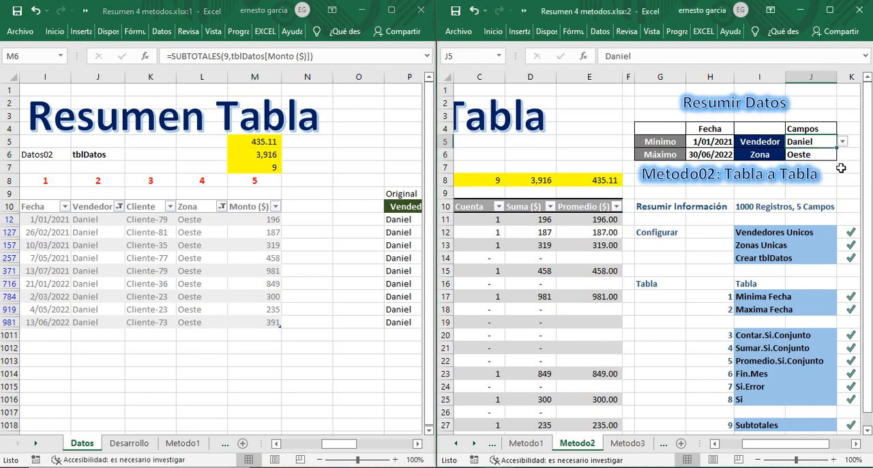
{"action": "key", "text": "Delete"}
{"action": "left_click", "coordinate": [823, 154]}
{"action": "key", "text": "Delete"}
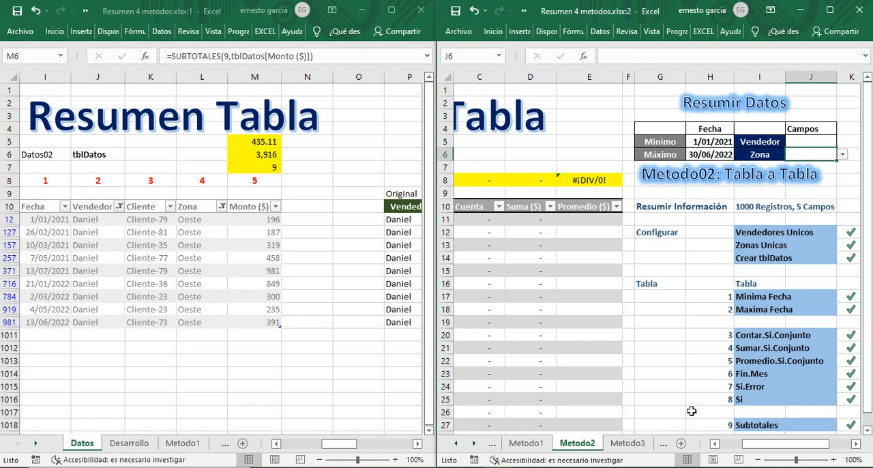
{"action": "left_click", "coordinate": [714, 443]}
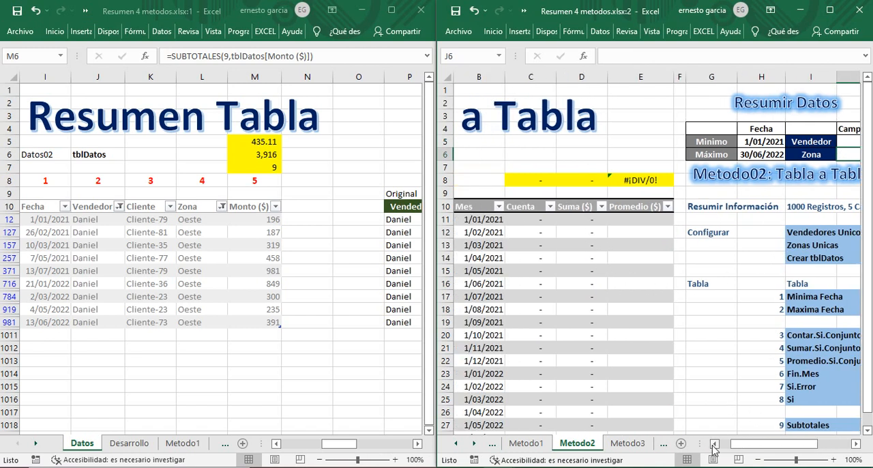
Step: Remove the filters from the Zona and Vendedor columns of tblDatos on the Datos sheet
{"action": "left_click", "coordinate": [221, 208]}
{"action": "left_click", "coordinate": [83, 328]}
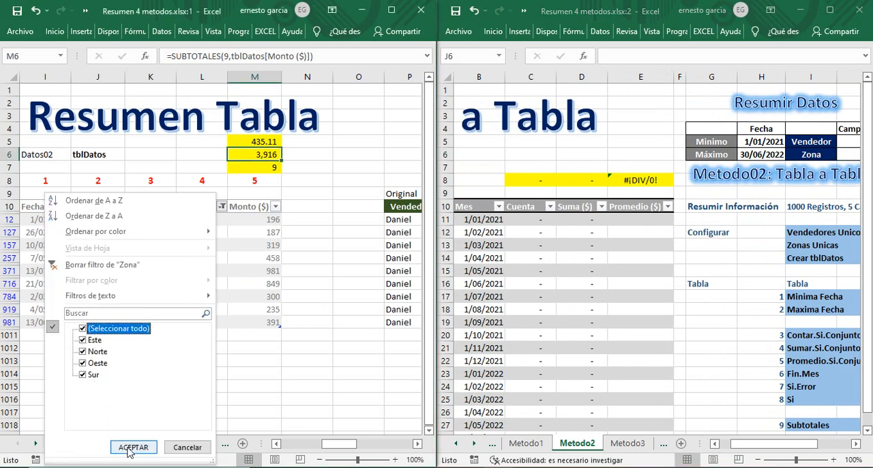
{"action": "left_click", "coordinate": [131, 447]}
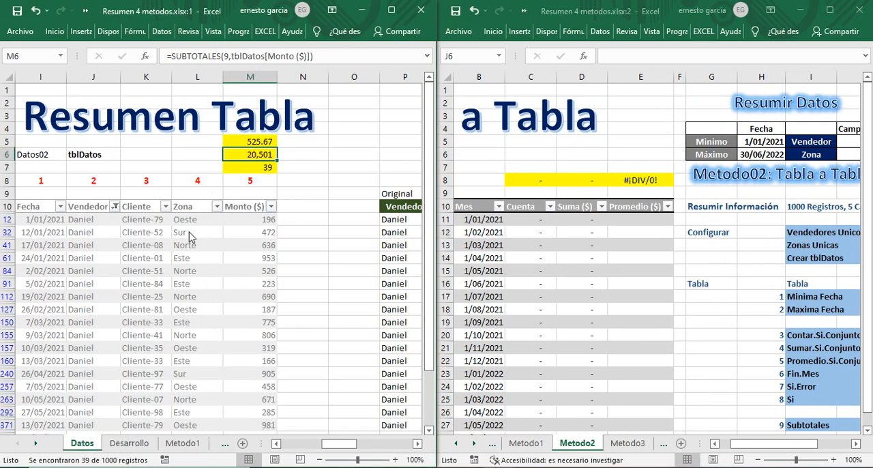
{"action": "left_click", "coordinate": [114, 206]}
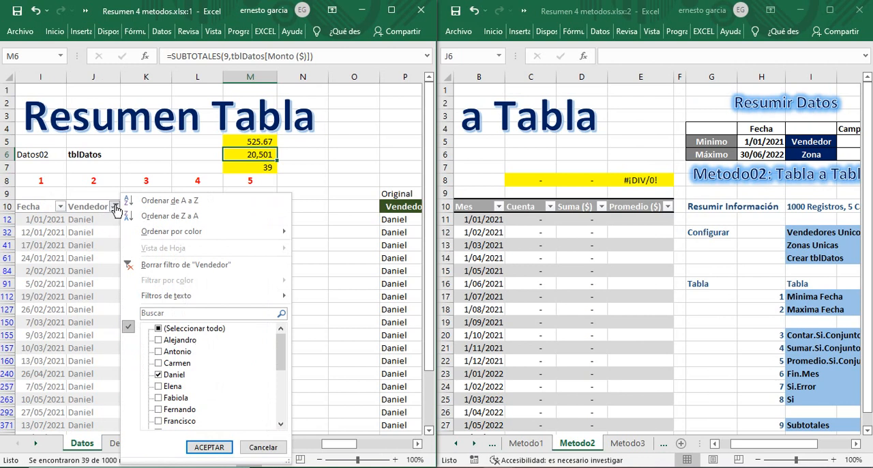
{"action": "left_click", "coordinate": [154, 265]}
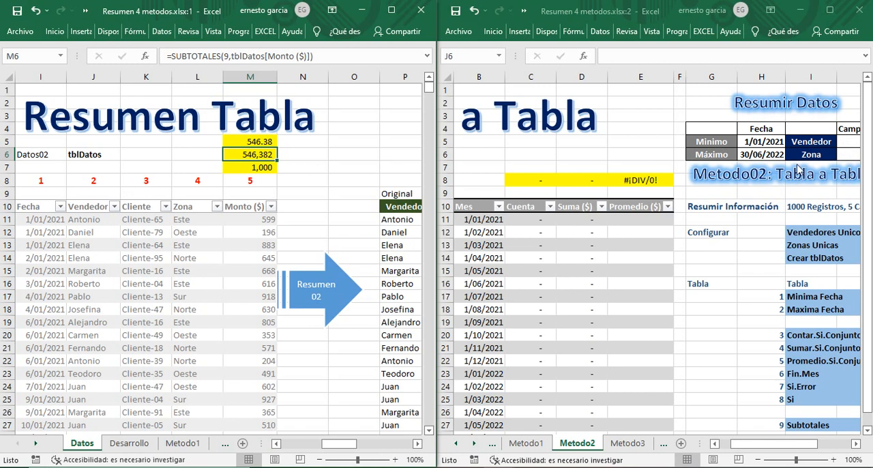
Step: In the Cuenta formula in C11 of Metodo2, replace the Vendedor criterion $J$5 with SI($J$5="","*",$J$5)
{"action": "left_click", "coordinate": [544, 222]}
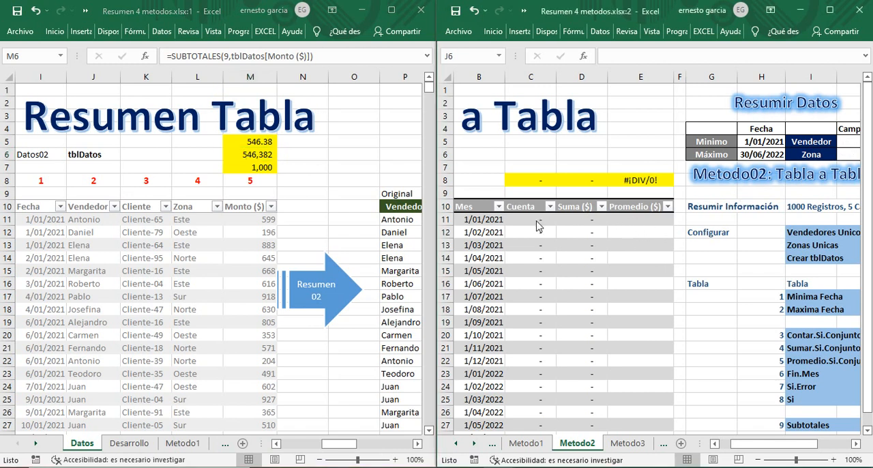
{"action": "left_click", "coordinate": [830, 11]}
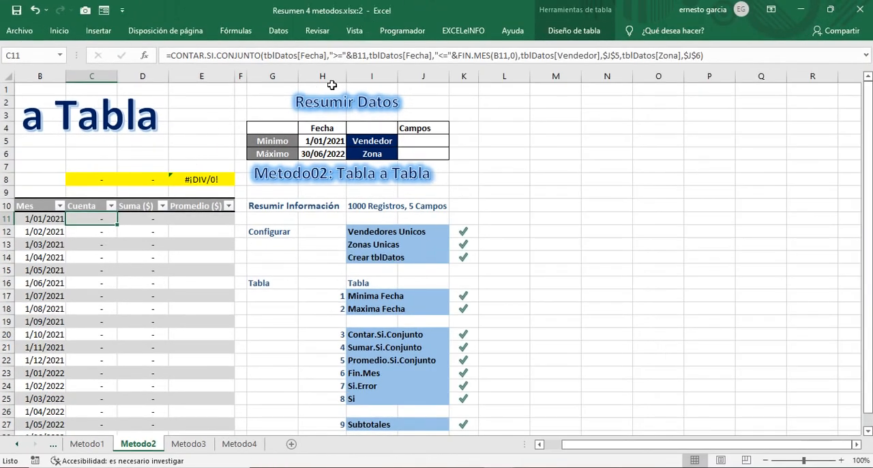
{"action": "left_click", "coordinate": [865, 56]}
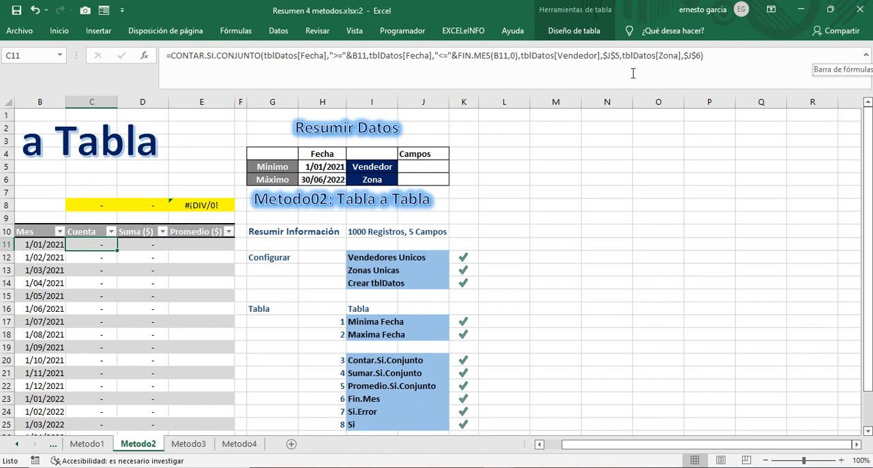
{"action": "left_click", "coordinate": [604, 55]}
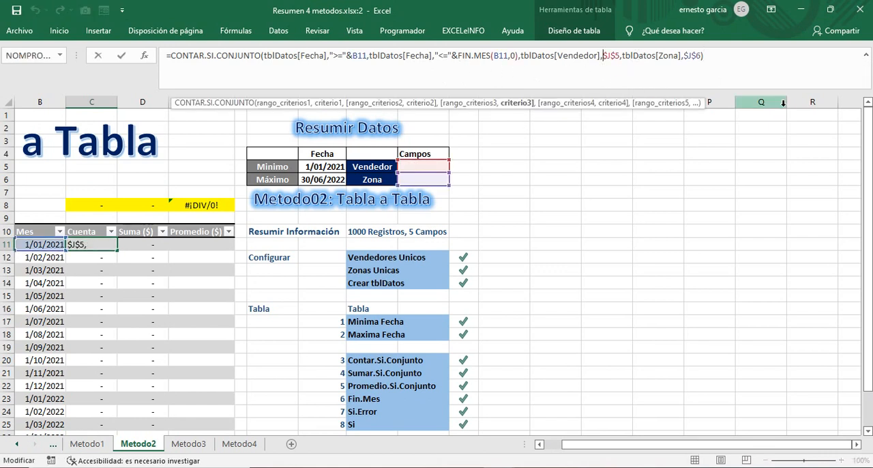
{"action": "type", "text": "si($J$5"}
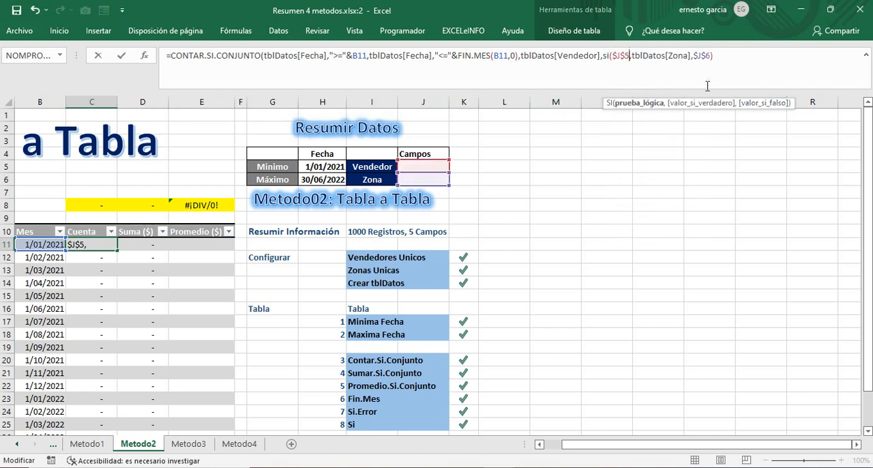
{"action": "type", "text": "=\"\",\"*"}
{"action": "type", "text": "\""}
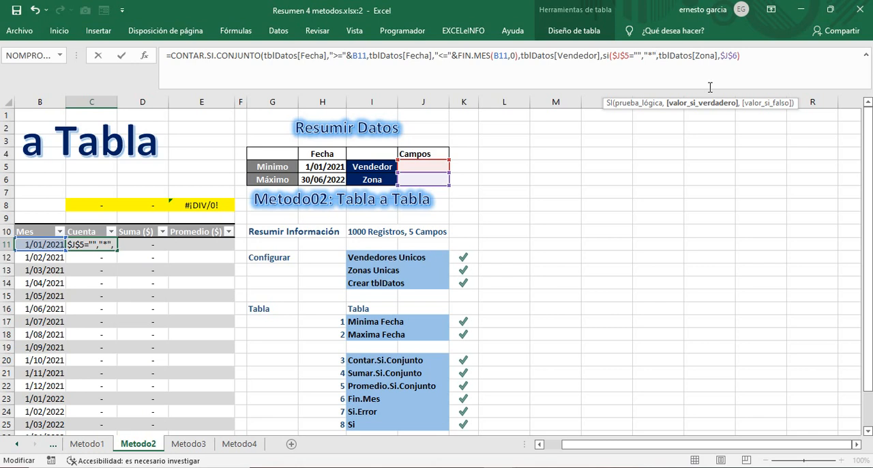
{"action": "type", "text": ","}
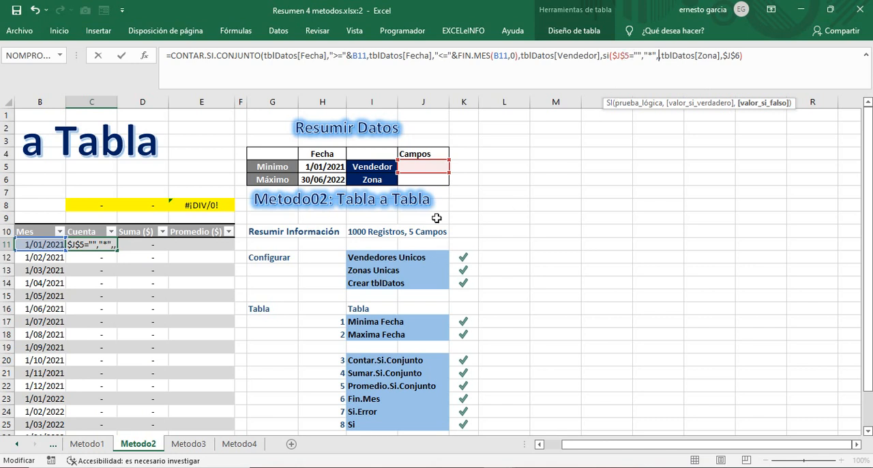
{"action": "left_click", "coordinate": [426, 167]}
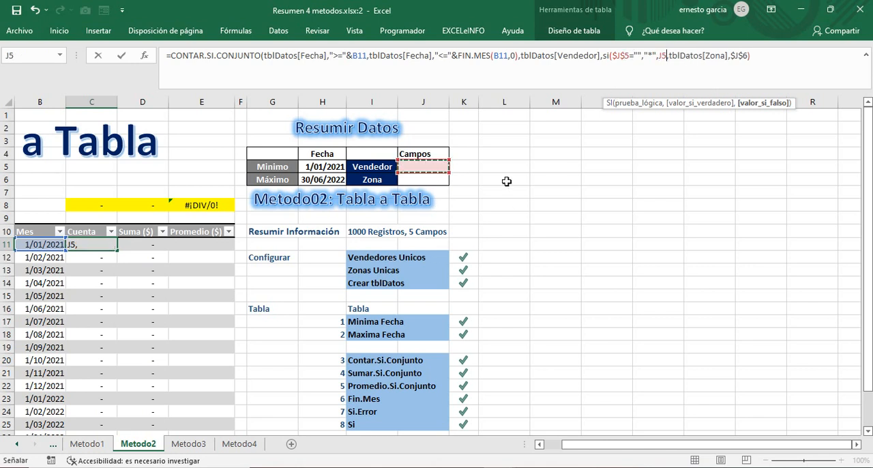
{"action": "key", "text": "F4"}
{"action": "type", "text": ")"}
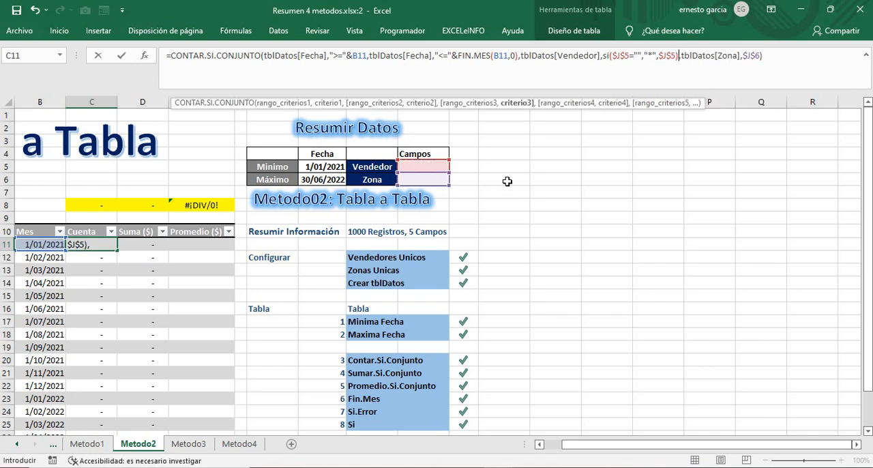
Step: Reuse the Vendedor SI expression as the Zona criterion in the C11 formula, adapted to SI($J$6="","*",$J$6), and apply the formula
{"action": "left_click_drag", "start_coordinate": [603, 56], "coordinate": [682, 62]}
{"action": "key", "text": "ctrl+c"}
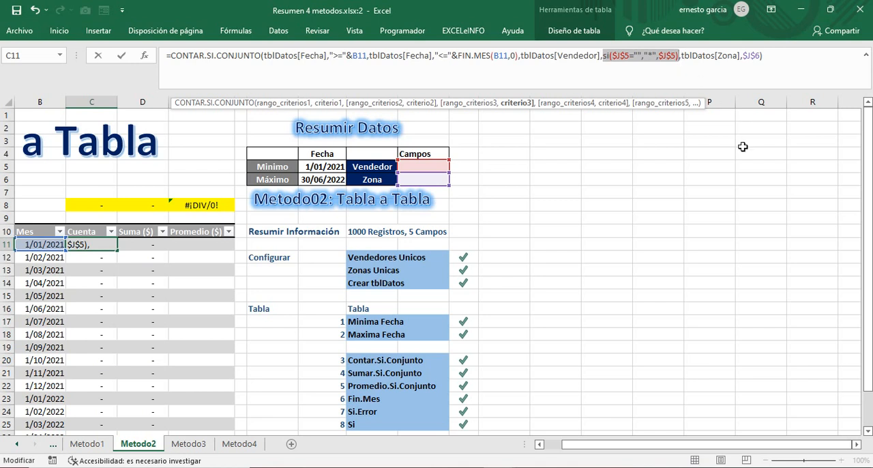
{"action": "left_click_drag", "start_coordinate": [742, 56], "coordinate": [762, 56]}
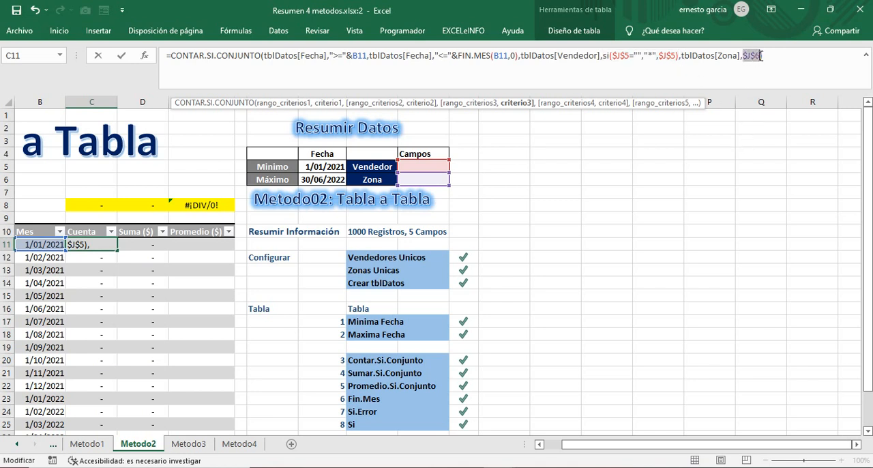
{"action": "left_click", "coordinate": [828, 150]}
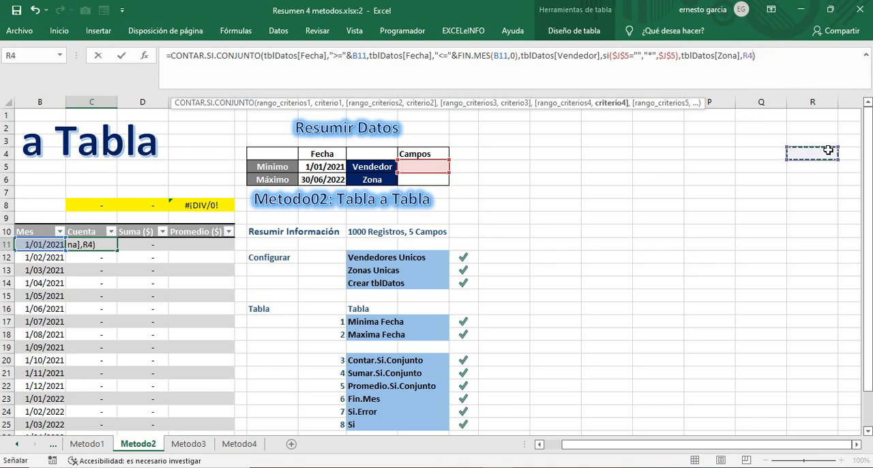
{"action": "left_click", "coordinate": [741, 56]}
{"action": "type", "text": ","}
{"action": "key", "text": "ctrl+v"}
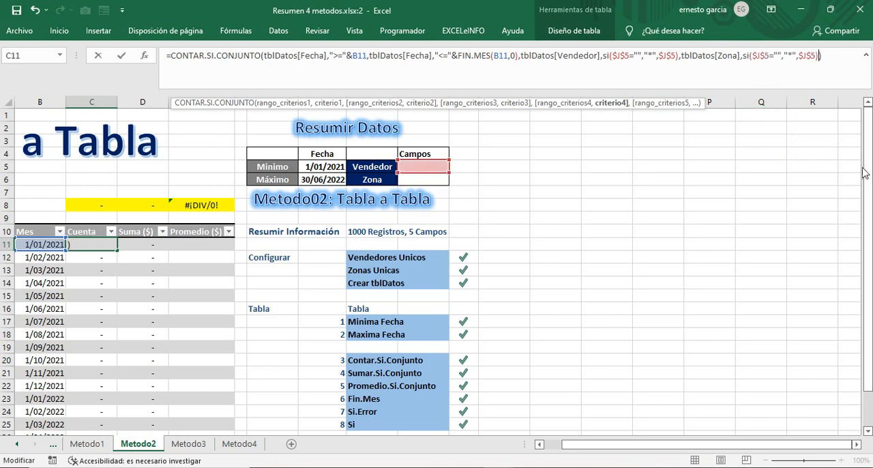
{"action": "left_click", "coordinate": [763, 55]}
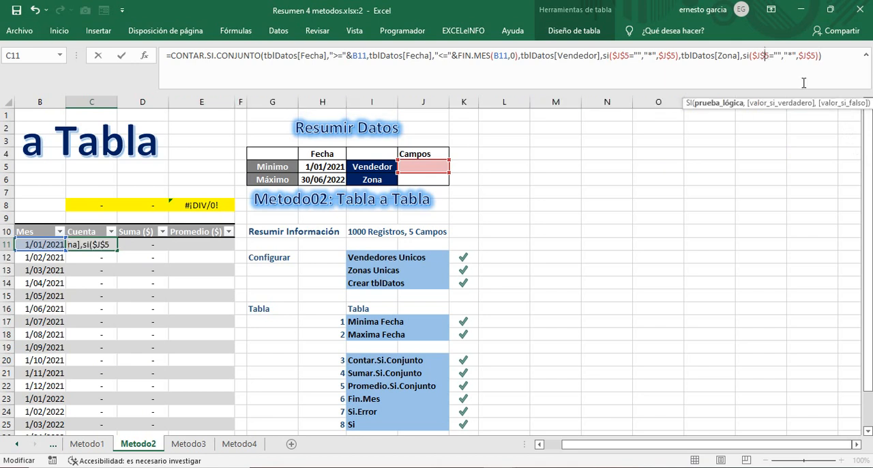
{"action": "key", "text": "Delete"}
{"action": "type", "text": "6"}
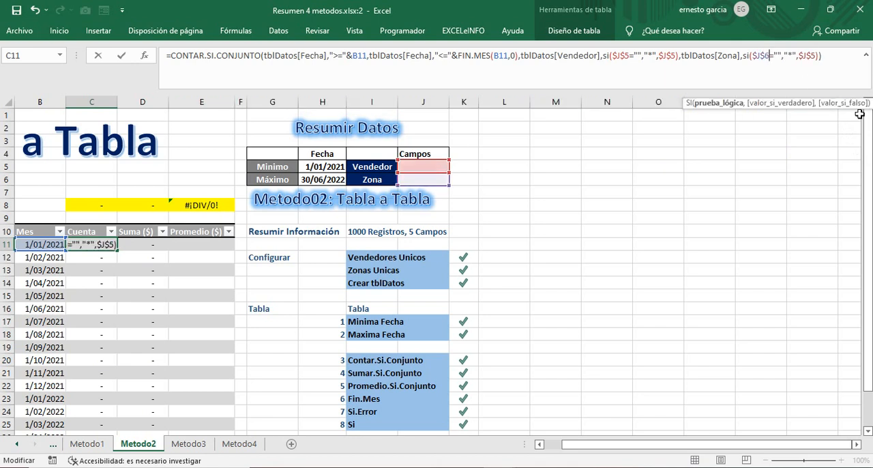
{"action": "left_click", "coordinate": [821, 59]}
{"action": "key", "text": "BackSpace"}
{"action": "type", "text": "6"}
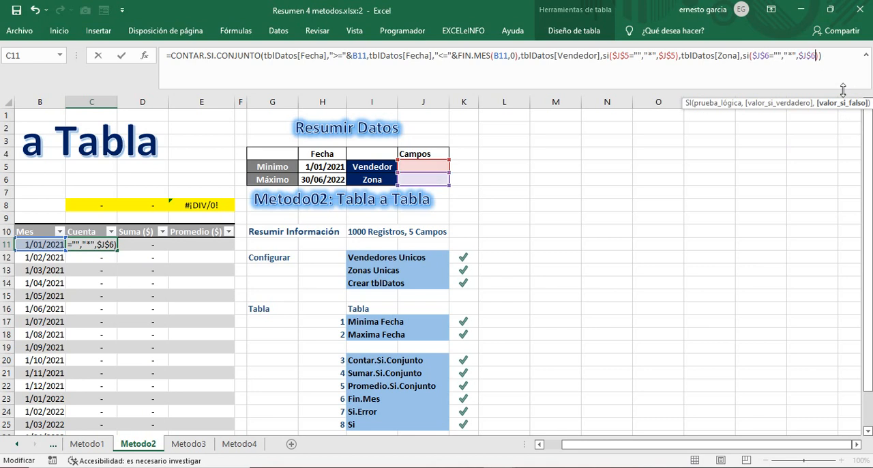
{"action": "key", "text": "Return"}
{"action": "left_click", "coordinate": [112, 245]}
{"action": "left_click", "coordinate": [107, 203]}
Step: In the Suma ($) formula in D11, replace the Vendedor criterion with SI($J$5="","*",$J$5)
{"action": "left_click", "coordinate": [144, 244]}
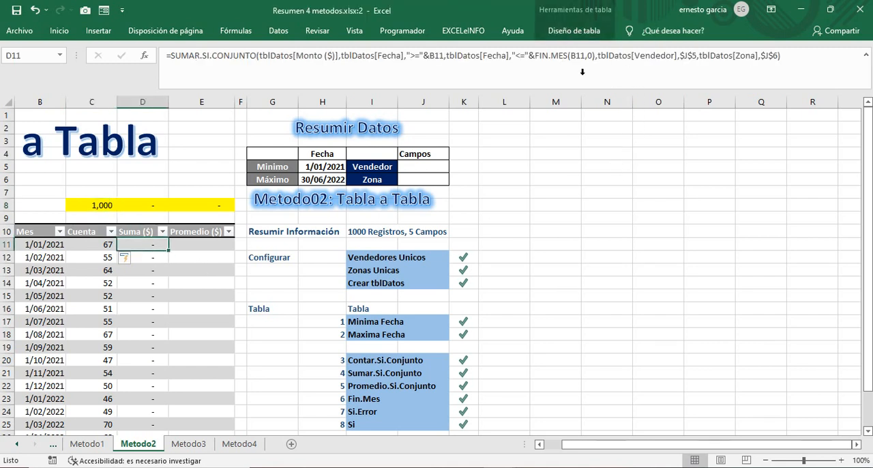
{"action": "left_click_drag", "start_coordinate": [680, 55], "coordinate": [693, 57]}
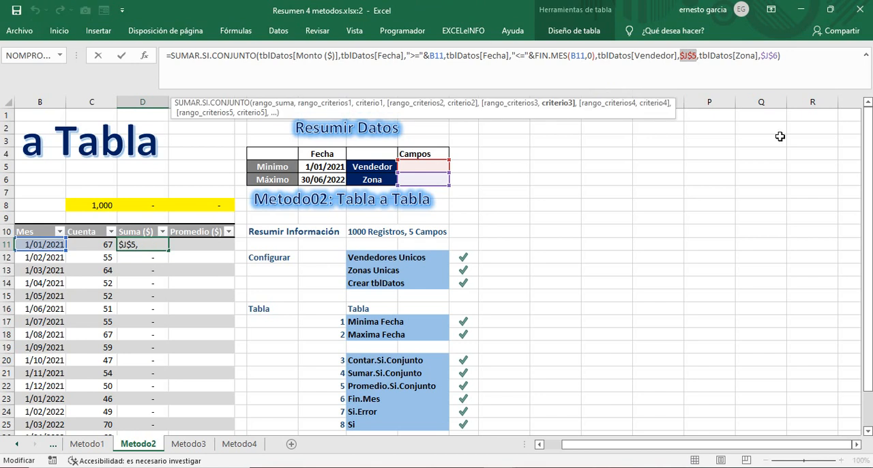
{"action": "key", "text": "ctrl+v"}
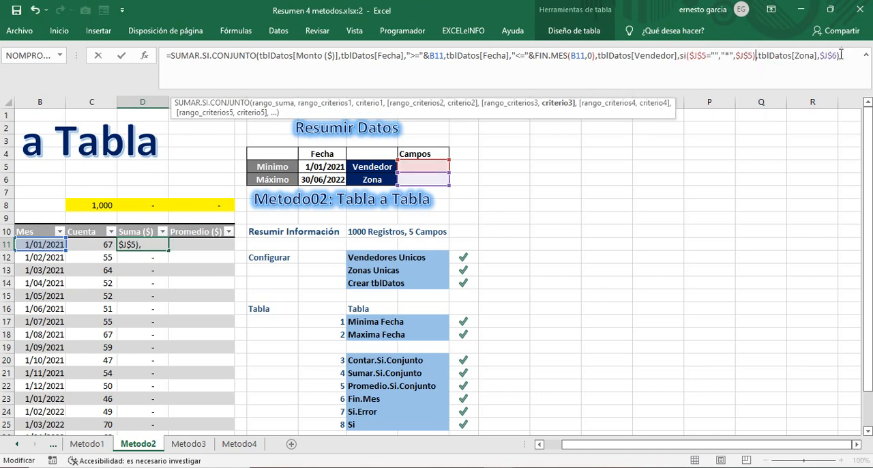
Step: Replace the Zona criterion in the D11 Suma ($) formula with SI($J$6="","*",$J$6) and apply the formula
{"action": "left_click_drag", "start_coordinate": [829, 55], "coordinate": [837, 55]}
{"action": "key", "text": "ctrl+v"}
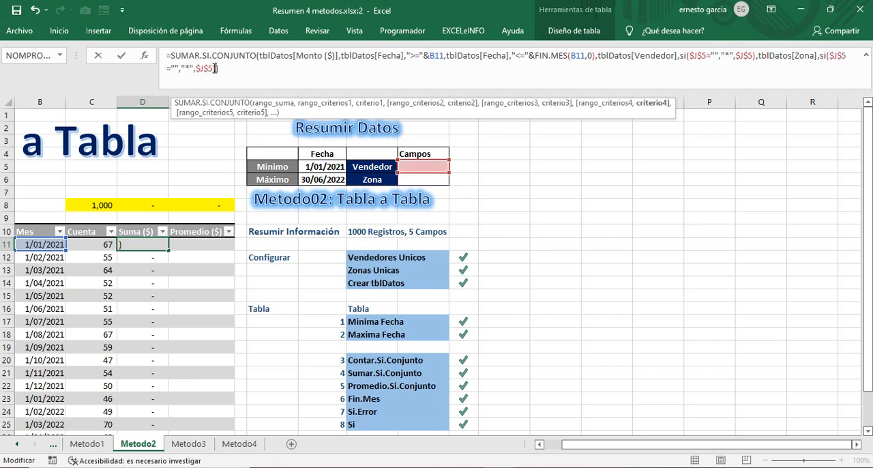
{"action": "left_click", "coordinate": [213, 68]}
{"action": "key", "text": "BackSpace"}
{"action": "type", "text": "6"}
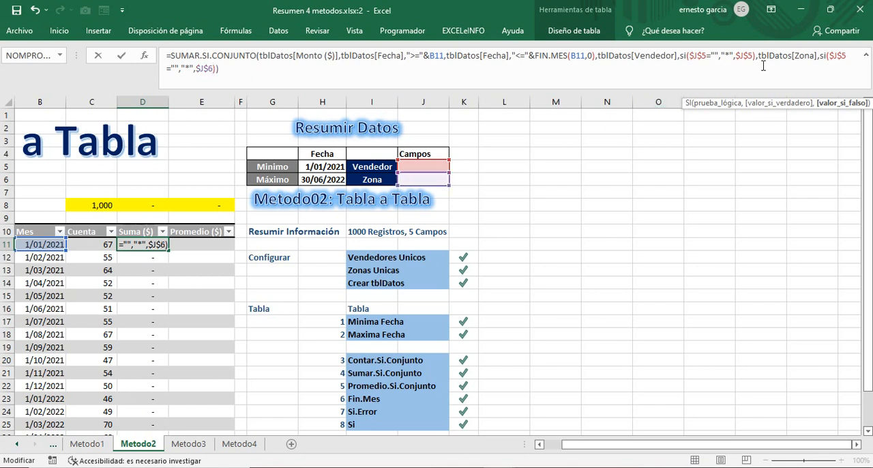
{"action": "left_click", "coordinate": [844, 56]}
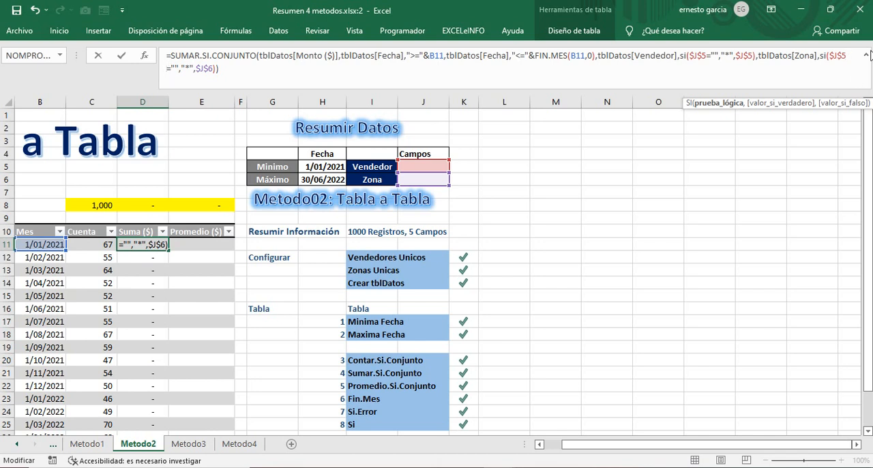
{"action": "left_click", "coordinate": [866, 54]}
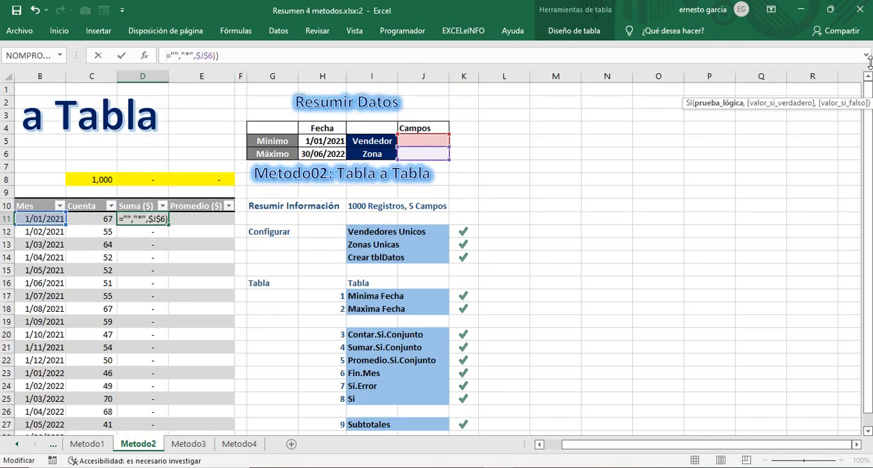
{"action": "left_click", "coordinate": [867, 55]}
{"action": "left_click", "coordinate": [837, 56]}
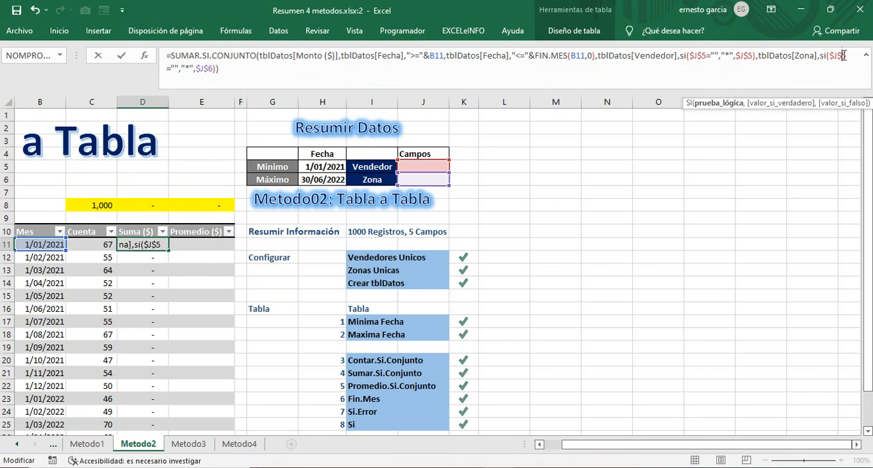
{"action": "key", "text": "BackSpace"}
{"action": "type", "text": "6"}
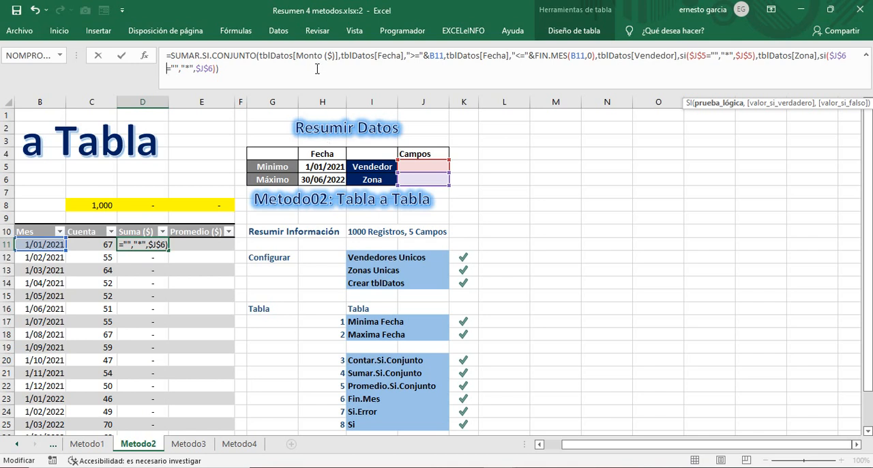
{"action": "key", "text": "Return"}
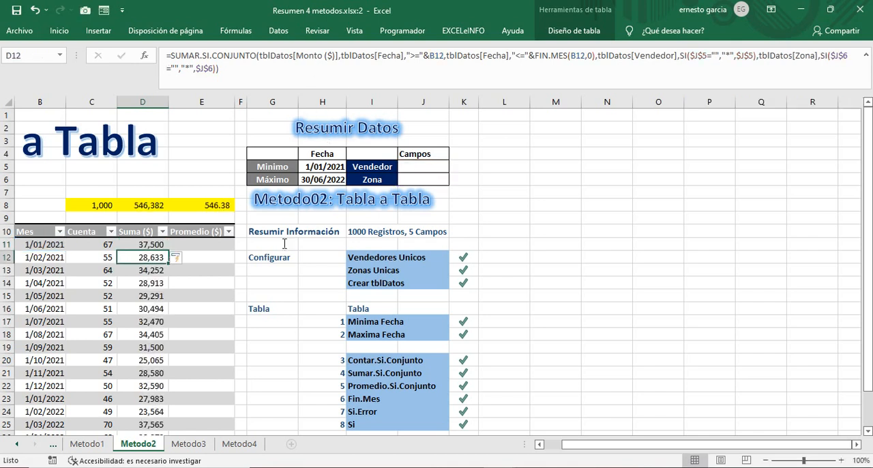
Step: In the Promedio ($) formula in E11, replace the Vendedor criterion with SI($J$5="","*",$J$5)
{"action": "left_click", "coordinate": [204, 246]}
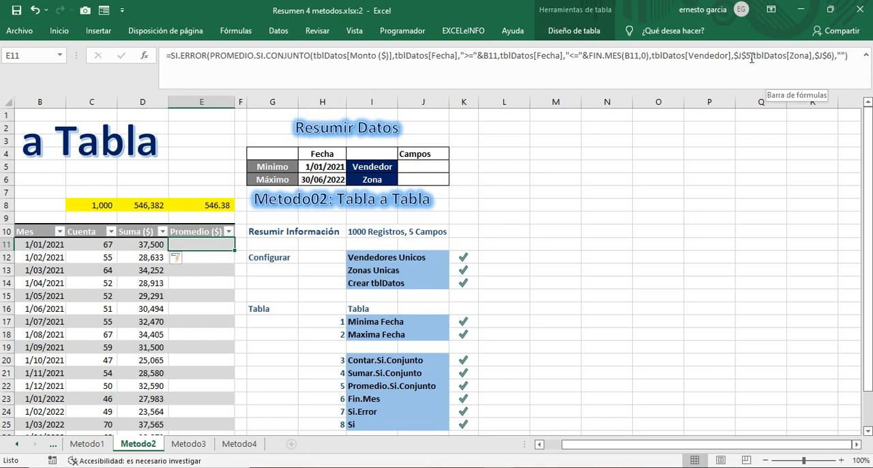
{"action": "left_click_drag", "start_coordinate": [734, 55], "coordinate": [750, 55]}
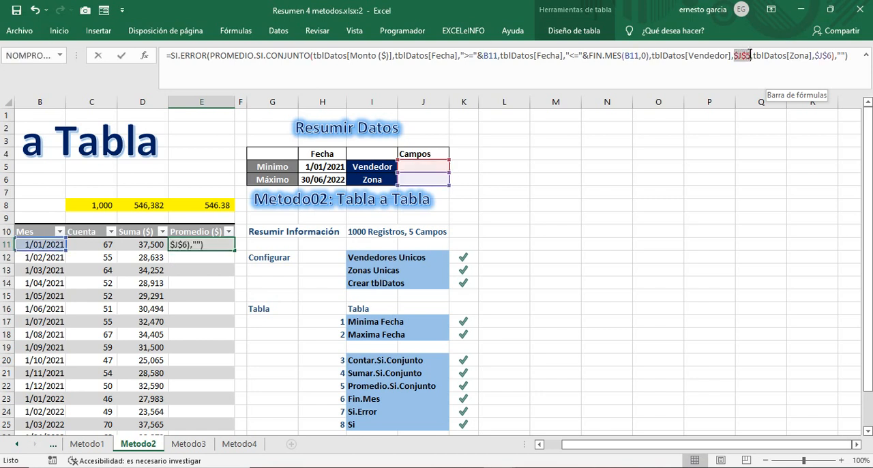
{"action": "type", "text": "si($J$5=\"\",\"*\",$J$5)"}
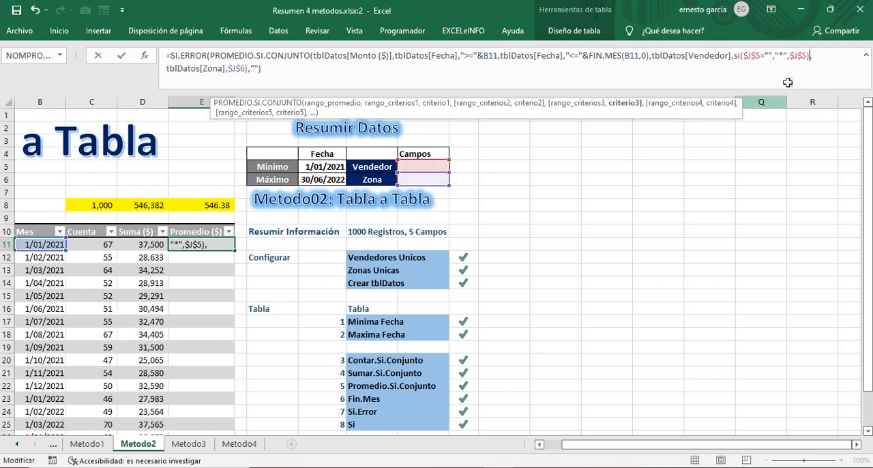
Step: Replace the Zona criterion in the E11 Promedio ($) formula with SI($J$6="","*",$J$6) and apply the formula
{"action": "left_click_drag", "start_coordinate": [228, 69], "coordinate": [240, 69]}
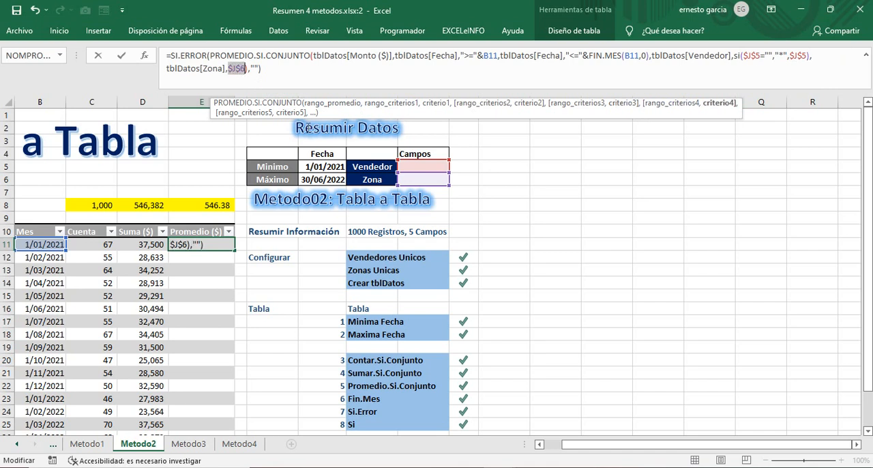
{"action": "type", "text": "si($J$5=\"\",\"*\",$J$5)"}
{"action": "left_click", "coordinate": [296, 68]}
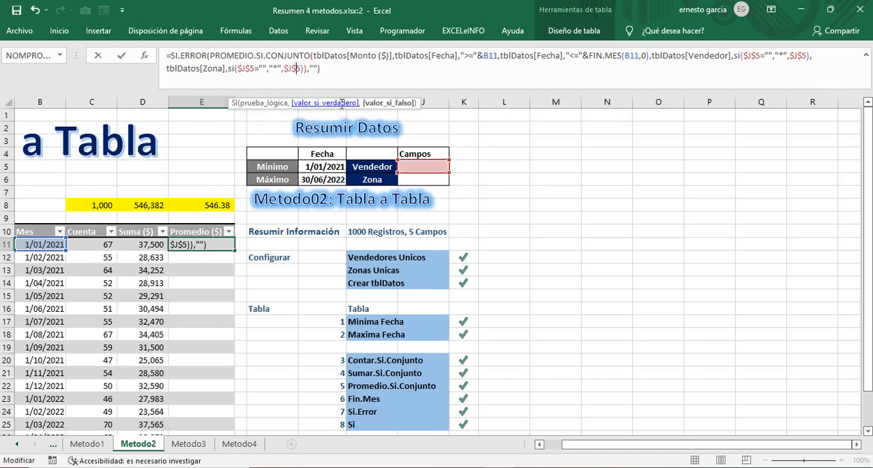
{"action": "key", "text": "BackSpace"}
{"action": "type", "text": "6"}
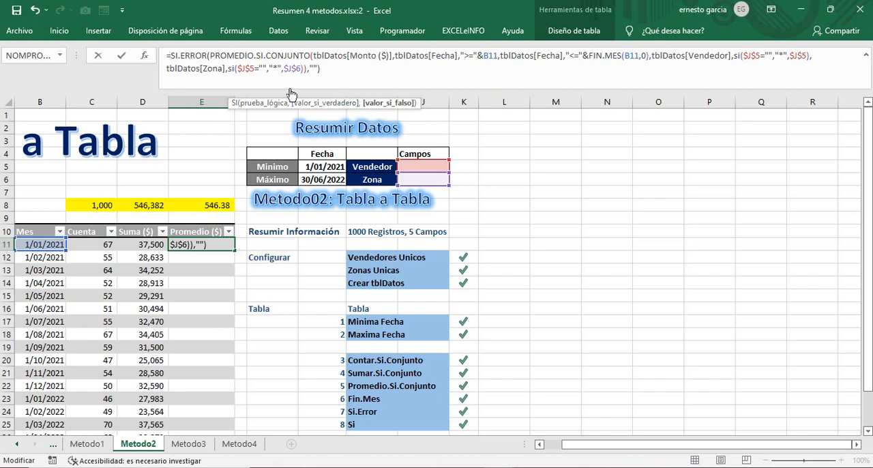
{"action": "left_click", "coordinate": [251, 68]}
{"action": "key", "text": "BackSpace"}
{"action": "type", "text": "6"}
{"action": "key", "text": "Return"}
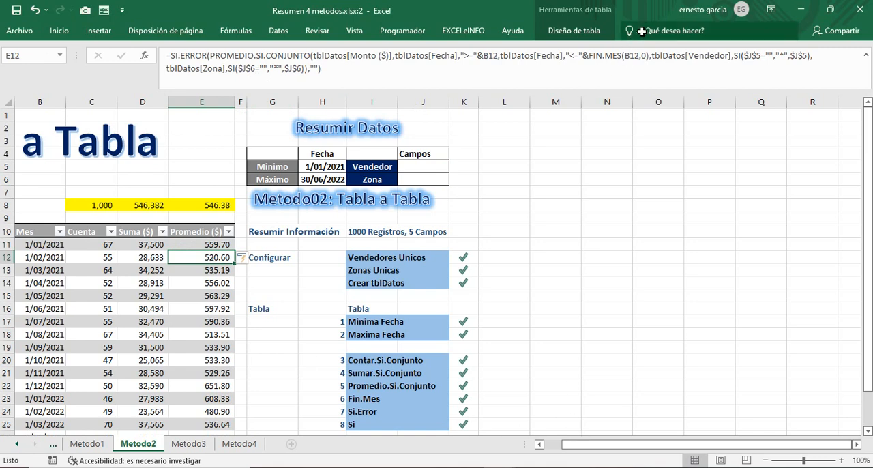
Step: Place the Metodo2 window beside the Datos window and compare the row 8 totals with the tblDatos subtotals
{"action": "left_click_drag", "start_coordinate": [483, 16], "coordinate": [872, 89]}
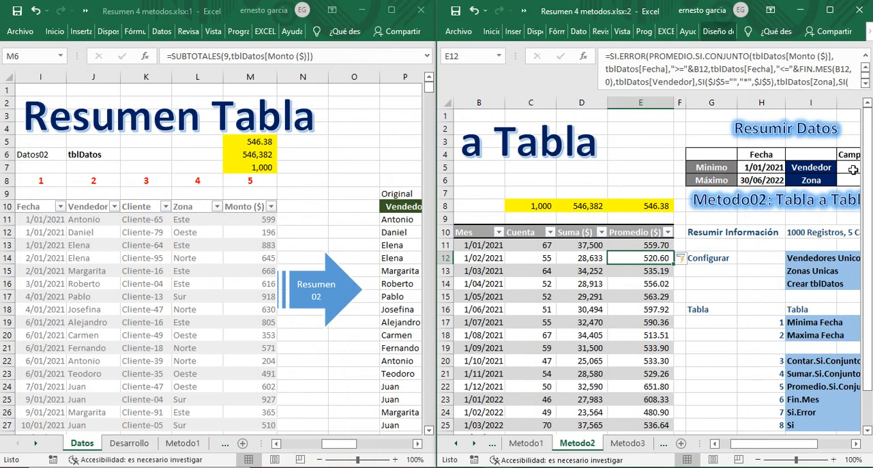
{"action": "left_click", "coordinate": [655, 206]}
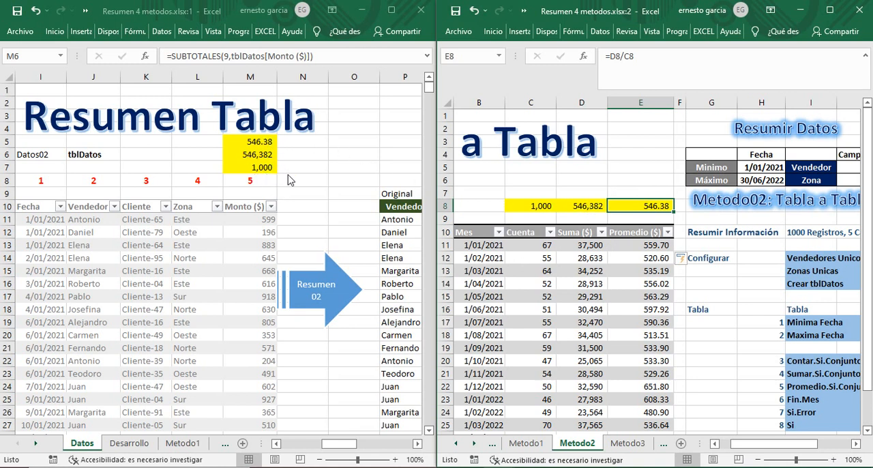
Step: Set the Vendedor criterion in J5 of Metodo2 to a single seller chosen from its validation list
{"action": "left_click", "coordinate": [854, 170]}
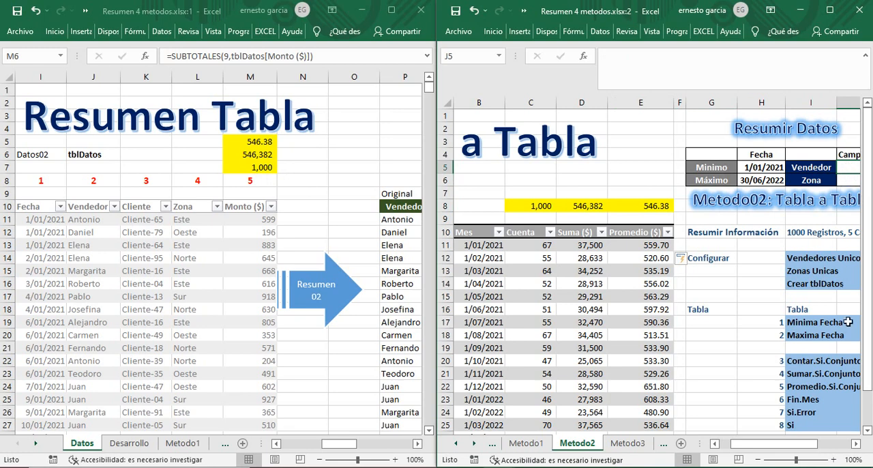
{"action": "left_click", "coordinate": [856, 444]}
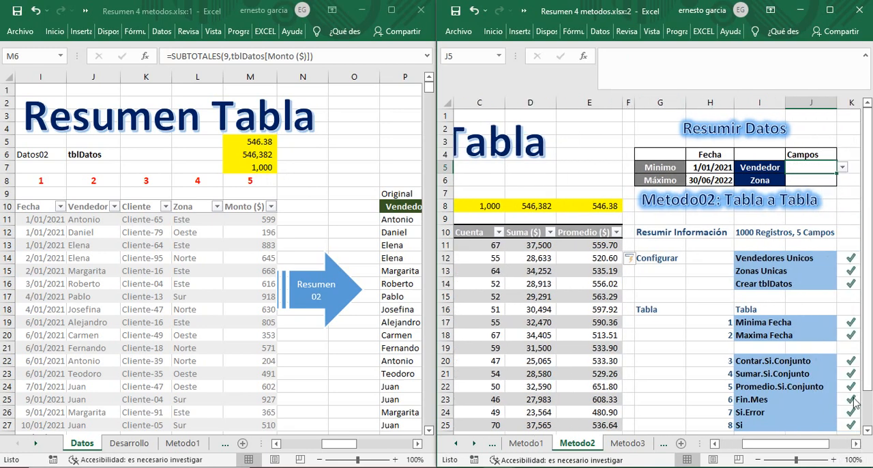
{"action": "left_click", "coordinate": [842, 167]}
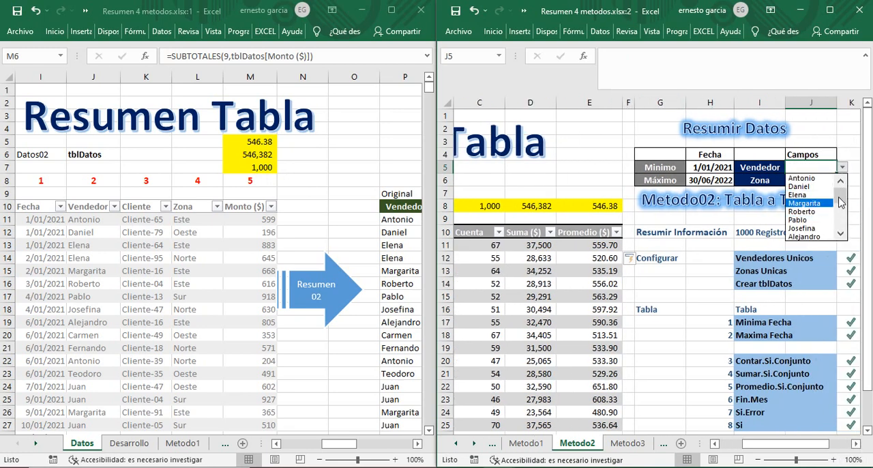
{"action": "left_click_drag", "start_coordinate": [842, 194], "coordinate": [844, 214]}
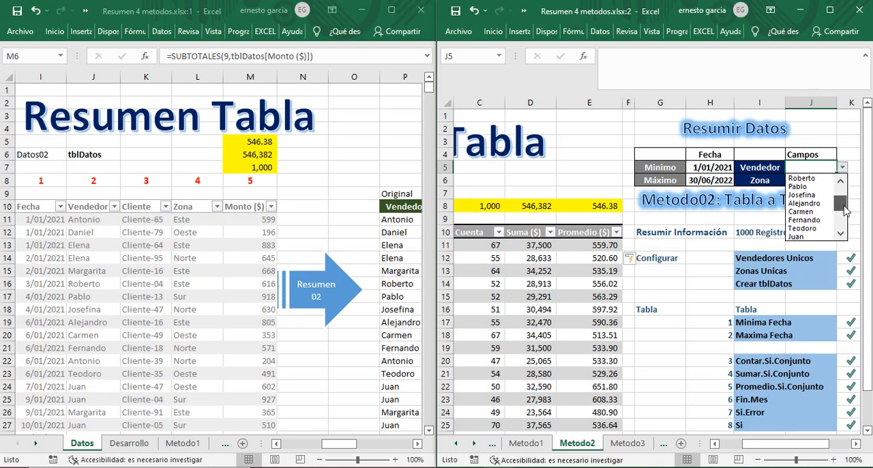
{"action": "left_click", "coordinate": [819, 214]}
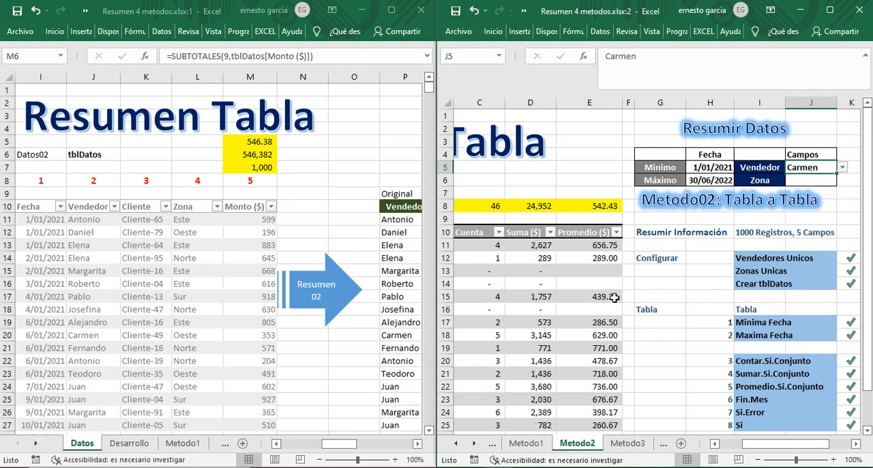
Step: Filter the Vendedor column of tblDatos on Datos to the same seller as J5 to compare the subtotals
{"action": "left_click", "coordinate": [114, 206]}
{"action": "left_click", "coordinate": [179, 329]}
{"action": "left_click", "coordinate": [178, 363]}
{"action": "left_click", "coordinate": [209, 447]}
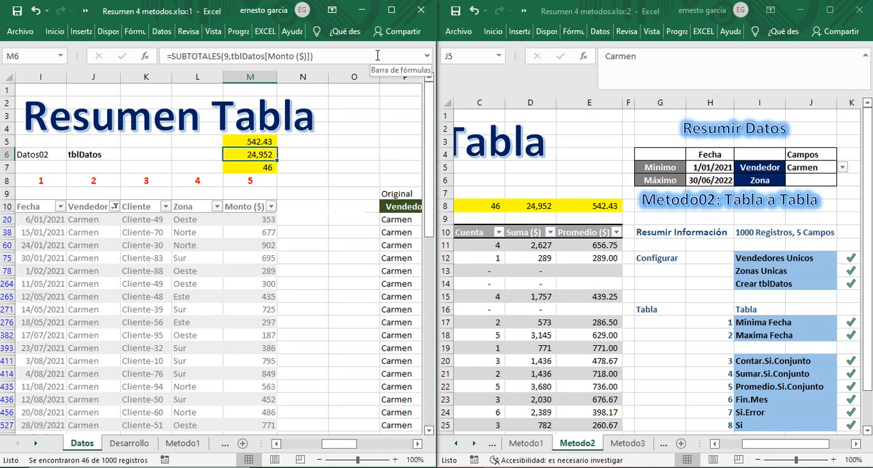
Step: Close the Datos window, maximize the Metodo2 window and collapse the expanded formula bar
{"action": "key", "text": "ctrl+w"}
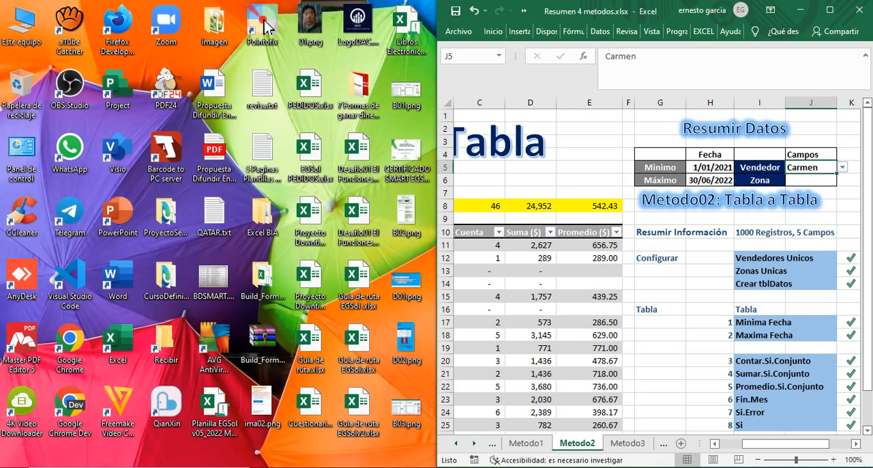
{"action": "left_click", "coordinate": [829, 10]}
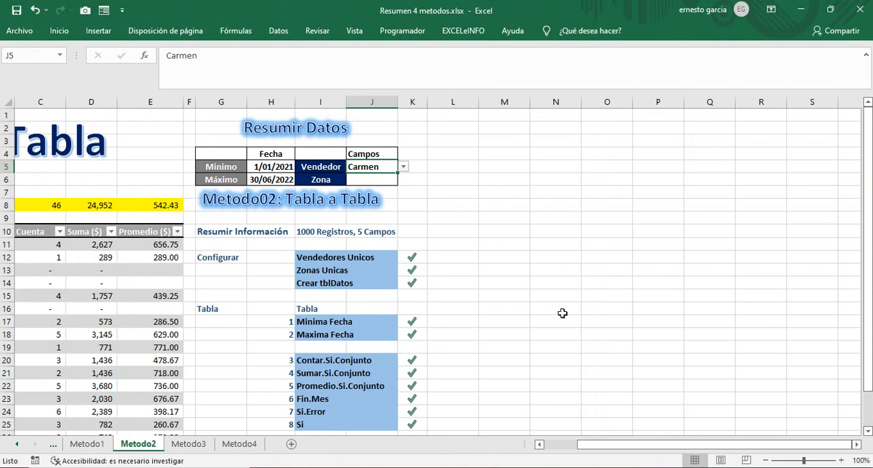
{"action": "left_click", "coordinate": [866, 56]}
{"action": "left_click_drag", "start_coordinate": [600, 444], "coordinate": [568, 447]}
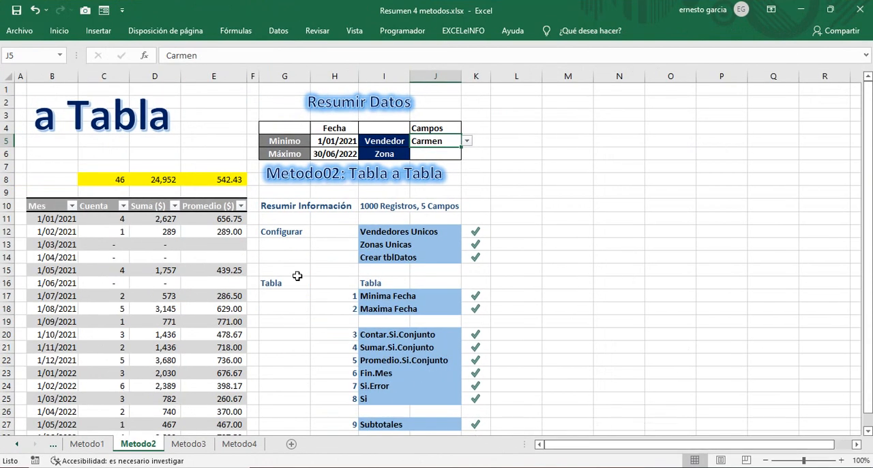
Step: Set the Zona criterion in J6 of Metodo2 to Oeste
{"action": "left_click", "coordinate": [445, 158]}
{"action": "left_click", "coordinate": [450, 155]}
{"action": "left_click", "coordinate": [467, 154]}
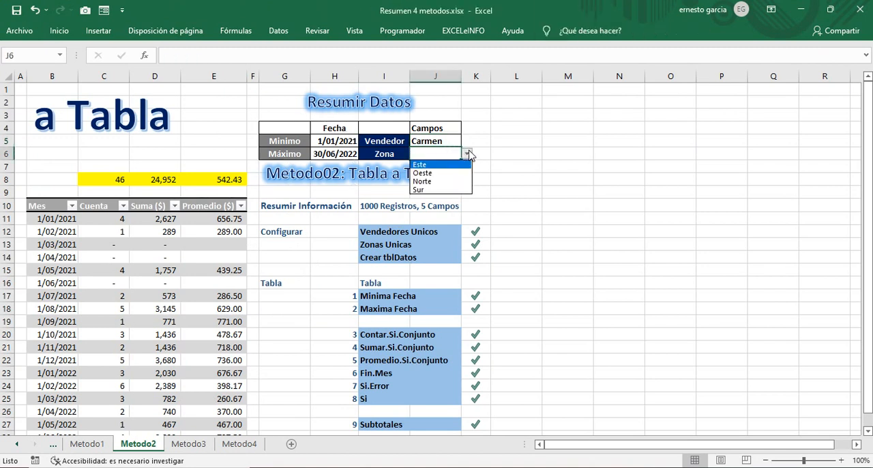
{"action": "left_click", "coordinate": [430, 172]}
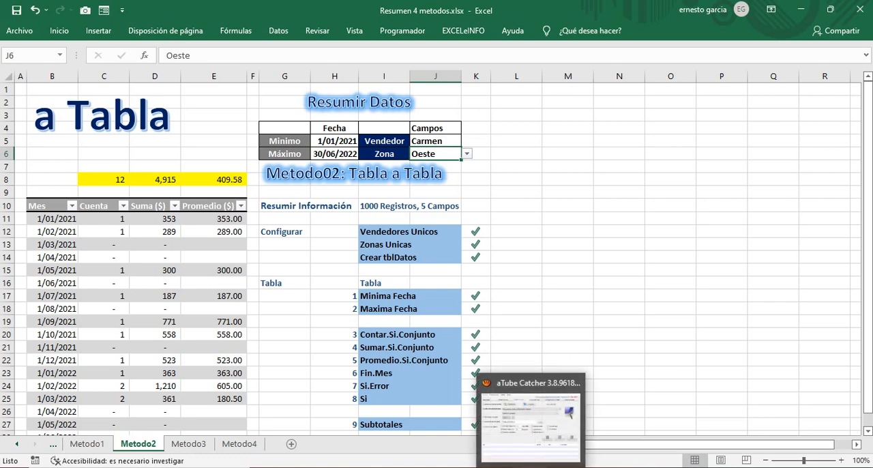
{"action": "left_click", "coordinate": [530, 467]}
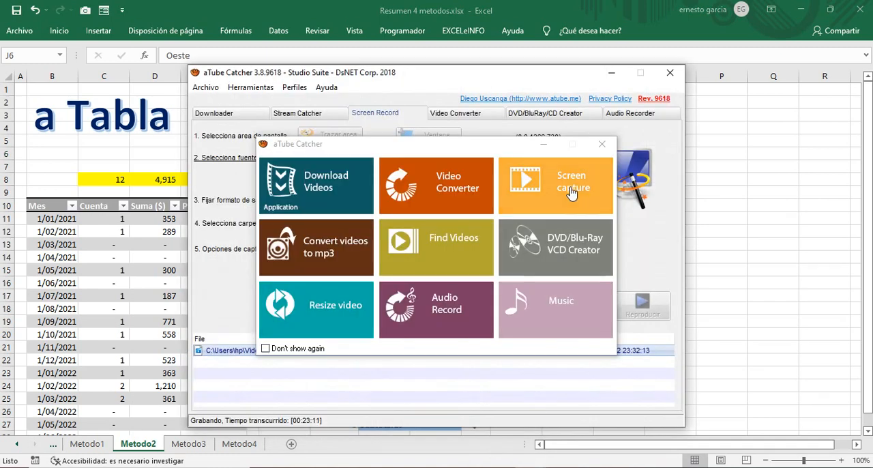
{"action": "left_click", "coordinate": [543, 144]}
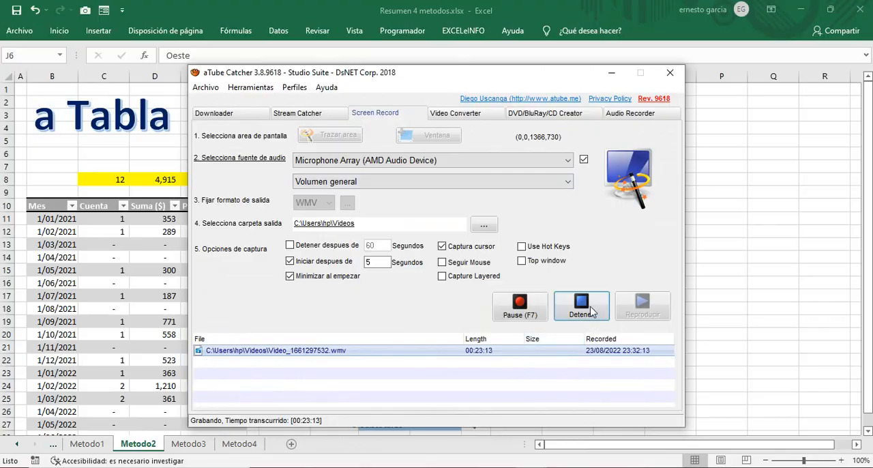